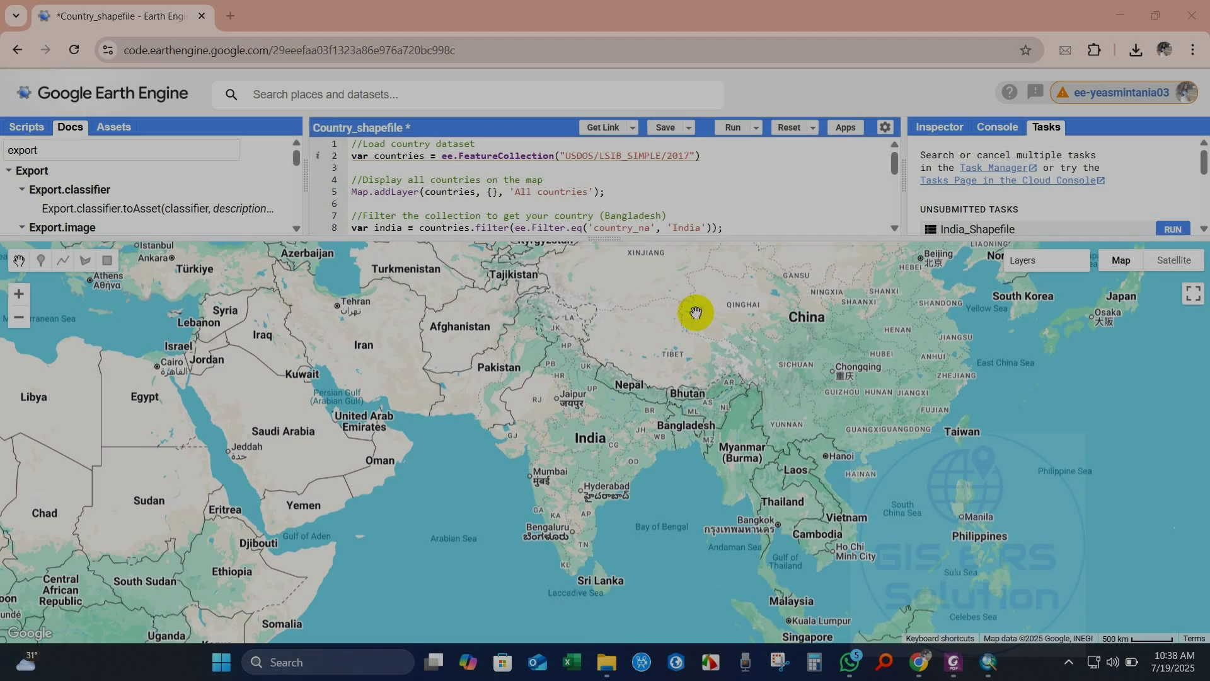
Look up the LSIB 2017 Simplified dataset and copy its collection snippet
{"action": "left_click", "coordinate": [377, 94]}
{"action": "type", "text": "LSIB"}
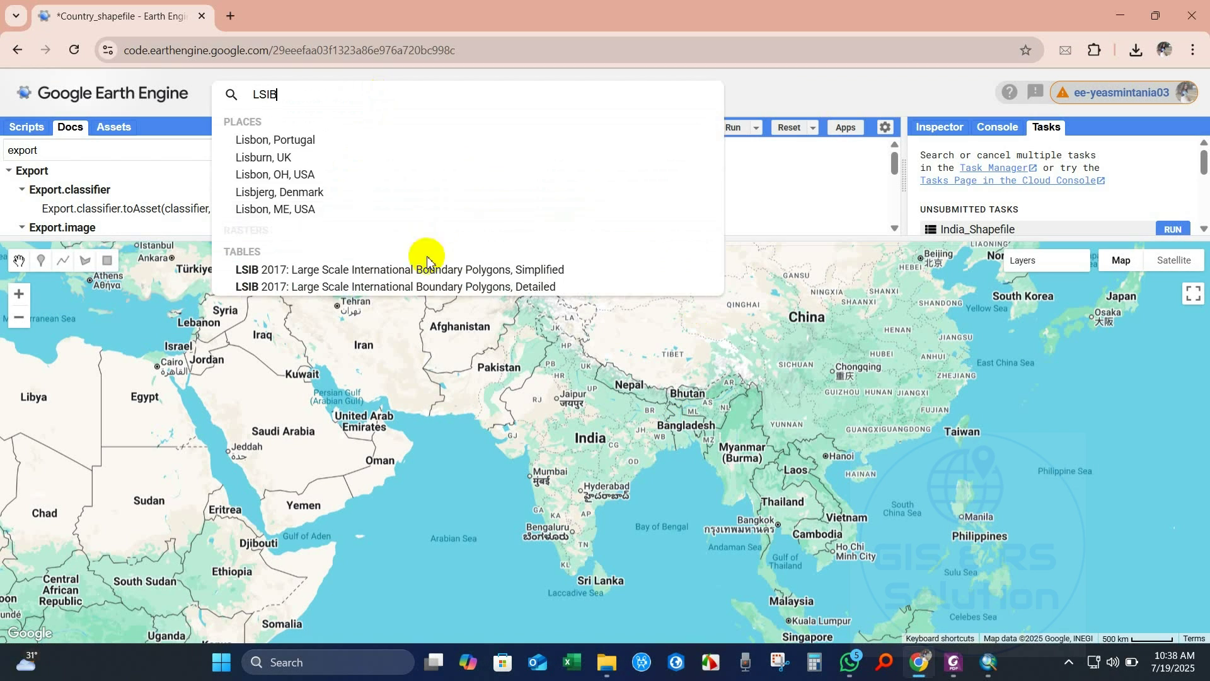
{"action": "left_click", "coordinate": [423, 262]}
{"action": "left_click", "coordinate": [366, 472]}
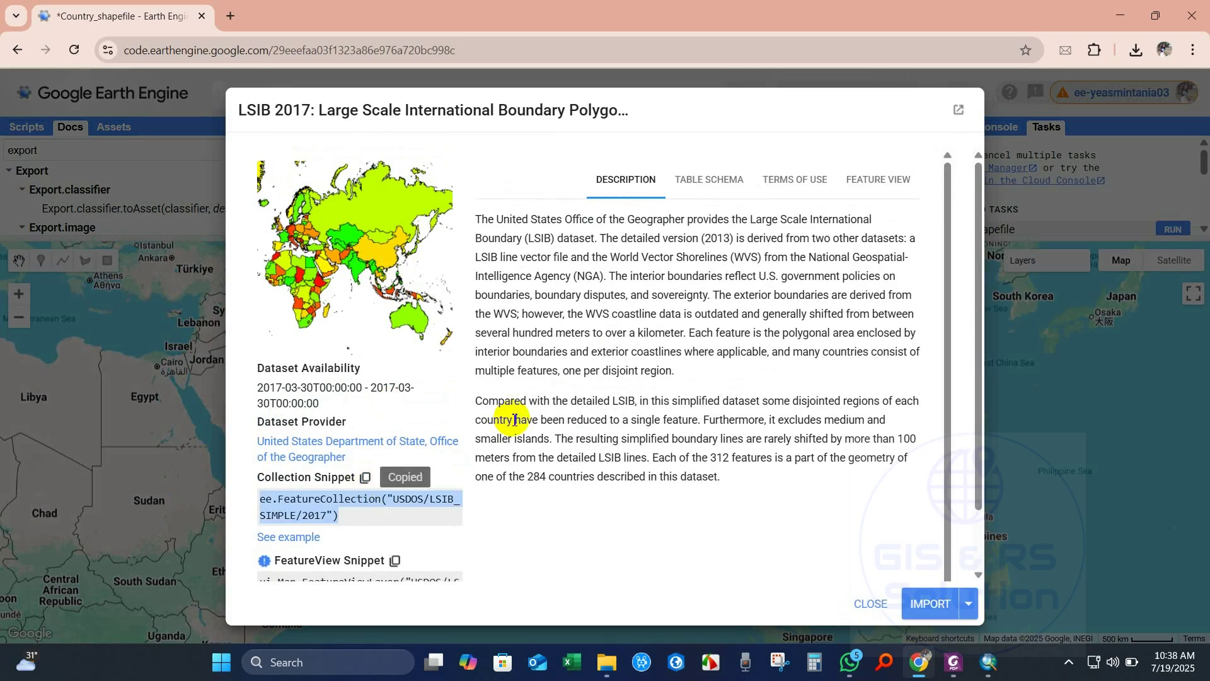
{"action": "left_click", "coordinate": [871, 603]}
Resize the code and map panels to give the map more room
{"action": "left_click_drag", "start_coordinate": [610, 238], "coordinate": [605, 359]}
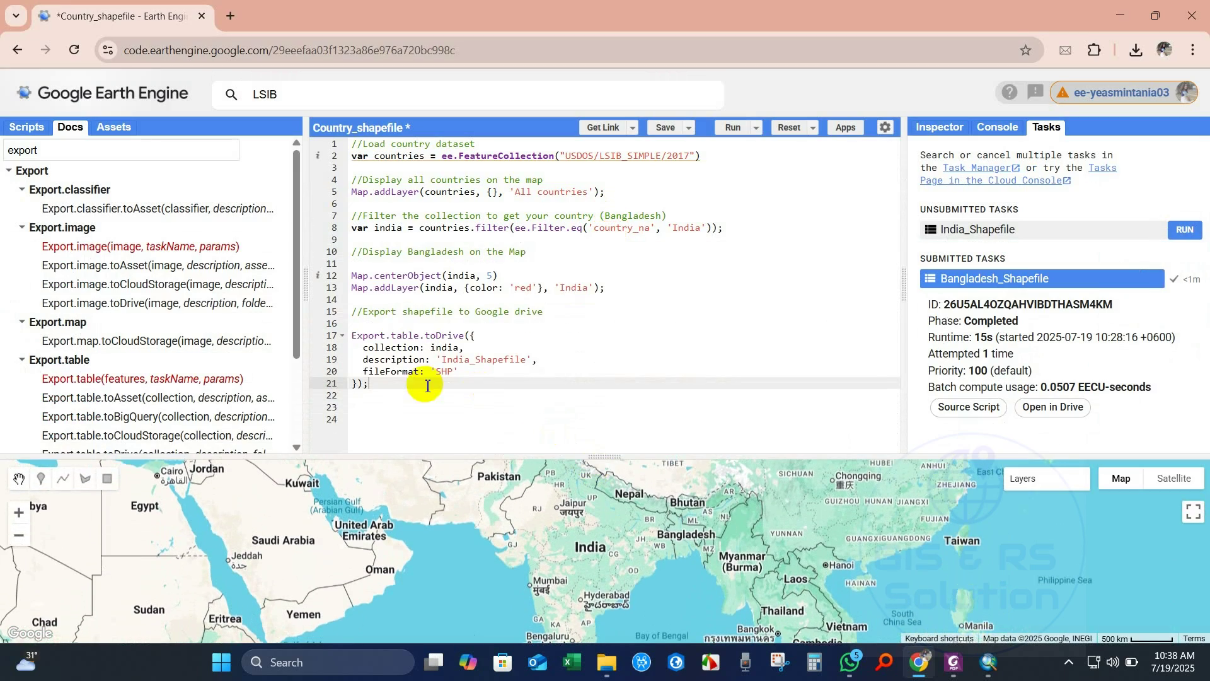
{"action": "left_click_drag", "start_coordinate": [605, 457], "coordinate": [605, 259]}
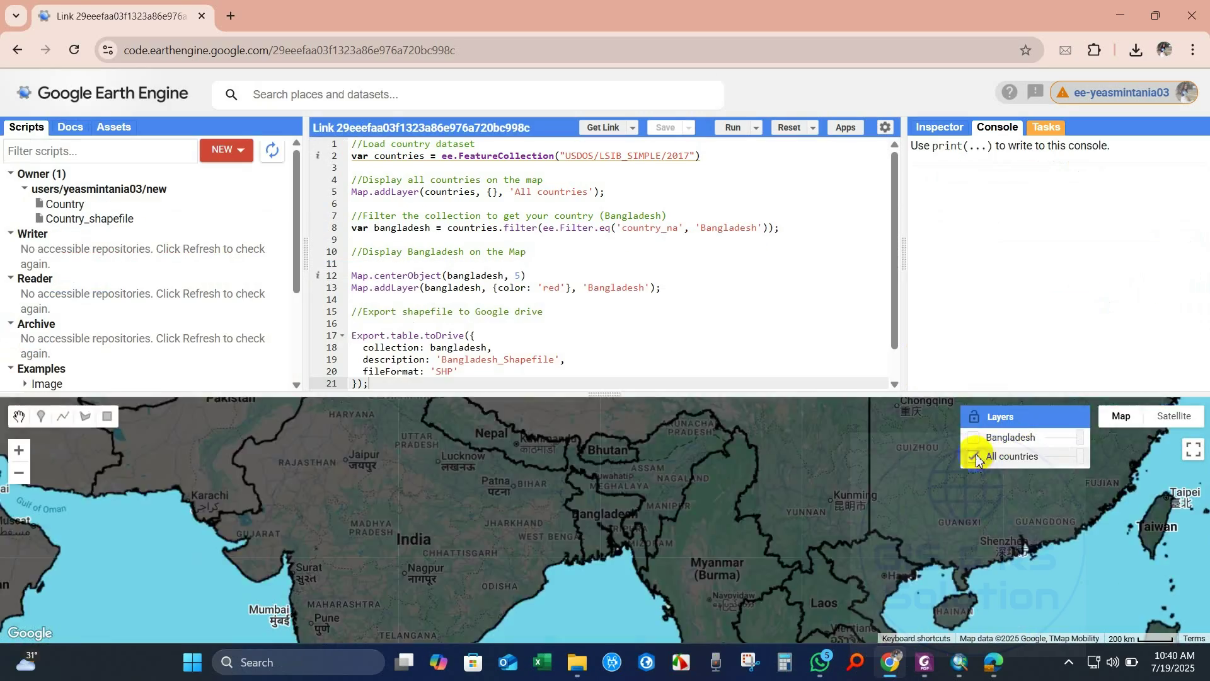
{"action": "scroll", "coordinate": [620, 547], "scroll_direction": "up", "scroll_amount": 2}
{"action": "left_click_drag", "start_coordinate": [607, 395], "coordinate": [605, 247]}
{"action": "scroll", "coordinate": [561, 397], "scroll_direction": "down", "scroll_amount": 1}
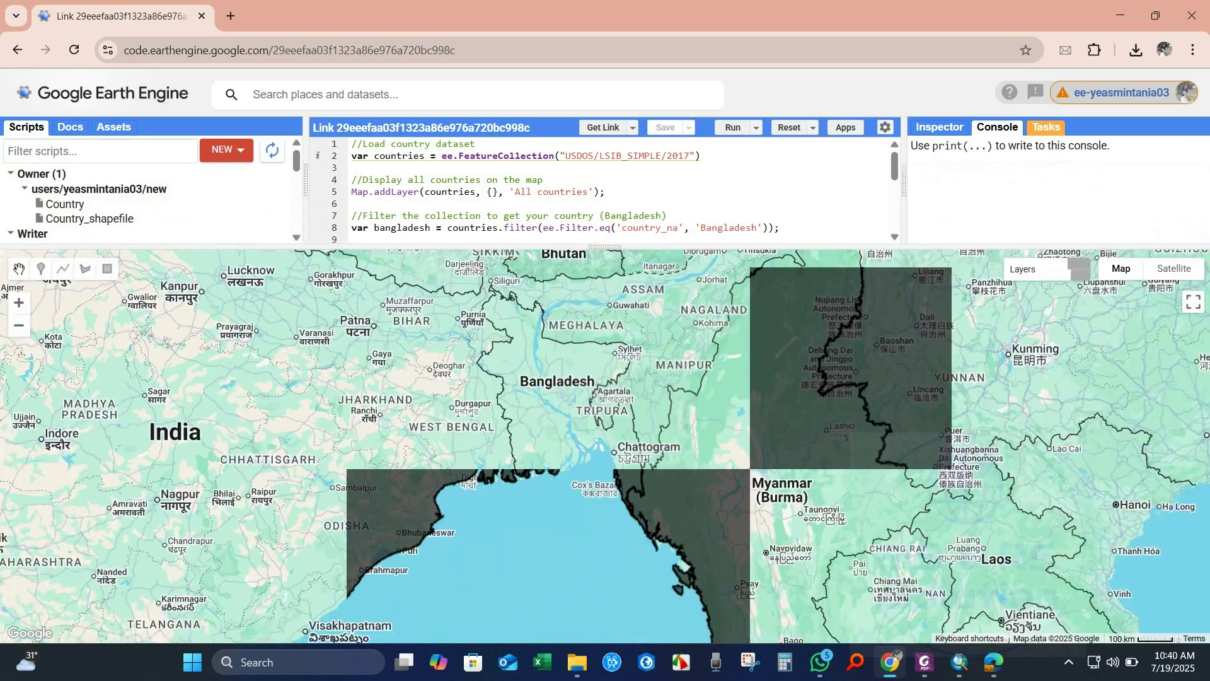
Hide the All countries layer and show the Bangladesh_Shapefile export tasks
{"action": "left_click", "coordinate": [968, 305]}
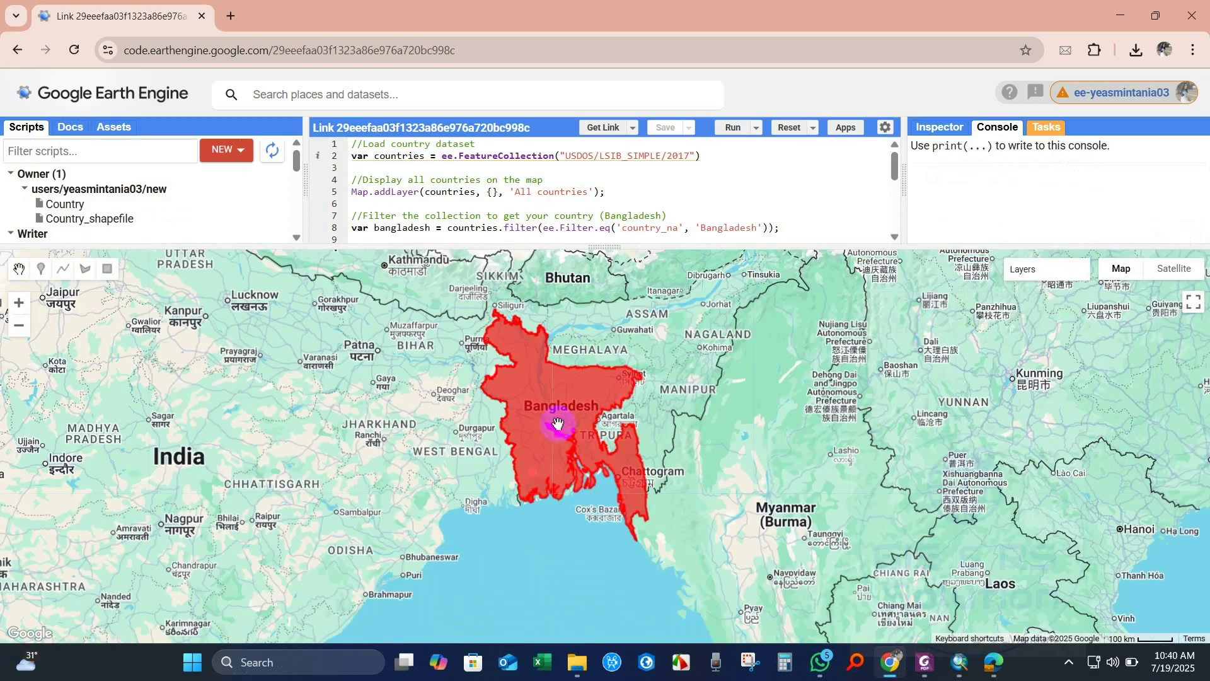
{"action": "scroll", "coordinate": [551, 395], "scroll_direction": "up", "scroll_amount": 2}
{"action": "scroll", "coordinate": [551, 395], "scroll_direction": "down", "scroll_amount": 2}
{"action": "left_click", "coordinate": [1046, 127]}
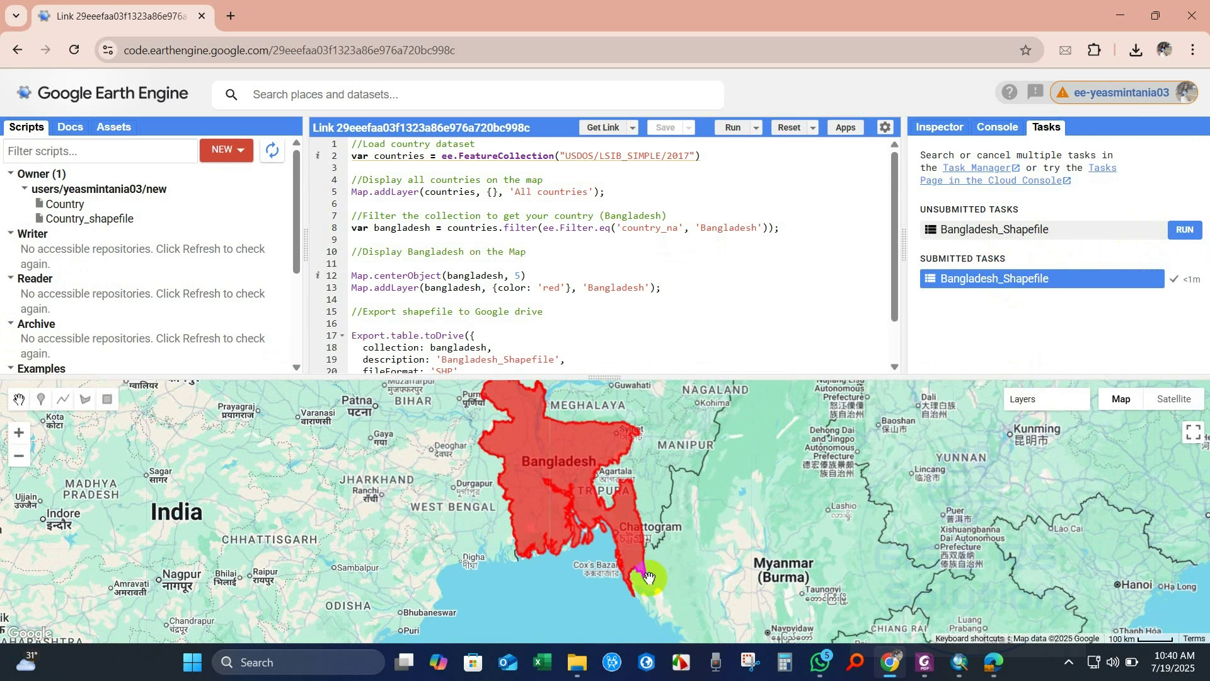
{"action": "left_click", "coordinate": [576, 662]}
Review the exported Bangladesh_Shapefile files in the BD Shapefile folder, then switch to ArcMap
{"action": "left_click_drag", "start_coordinate": [359, 357], "coordinate": [340, 144]}
{"action": "left_click", "coordinate": [389, 319]}
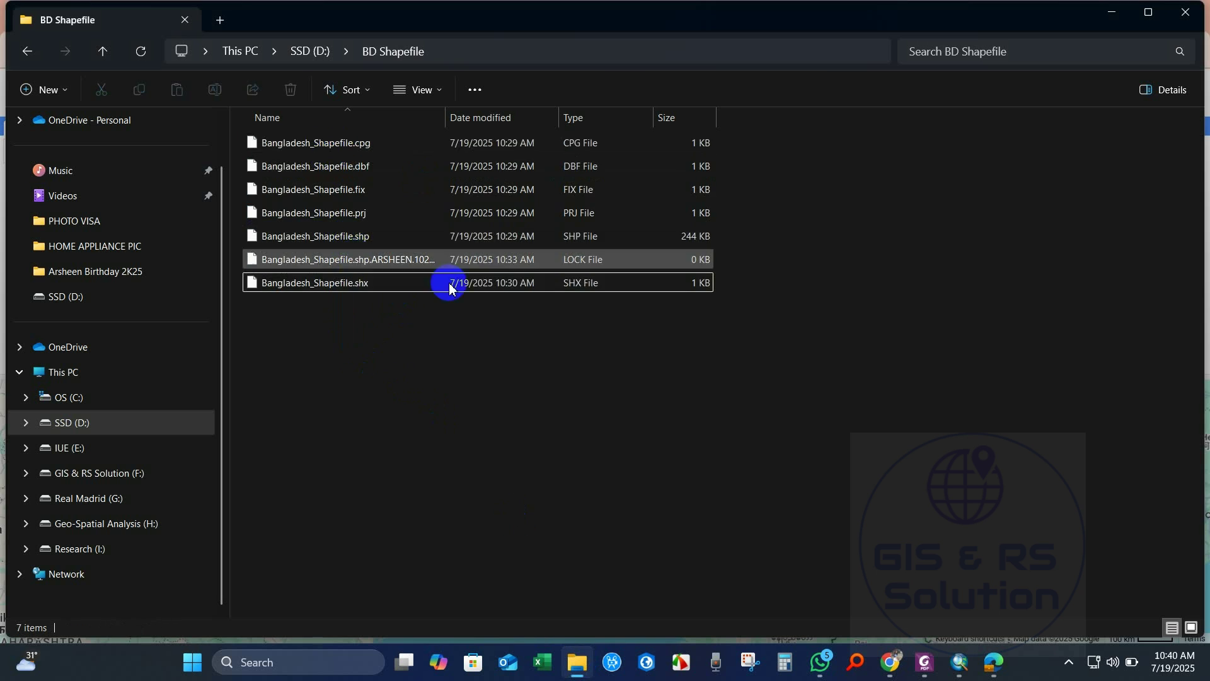
{"action": "left_click", "coordinate": [959, 661]}
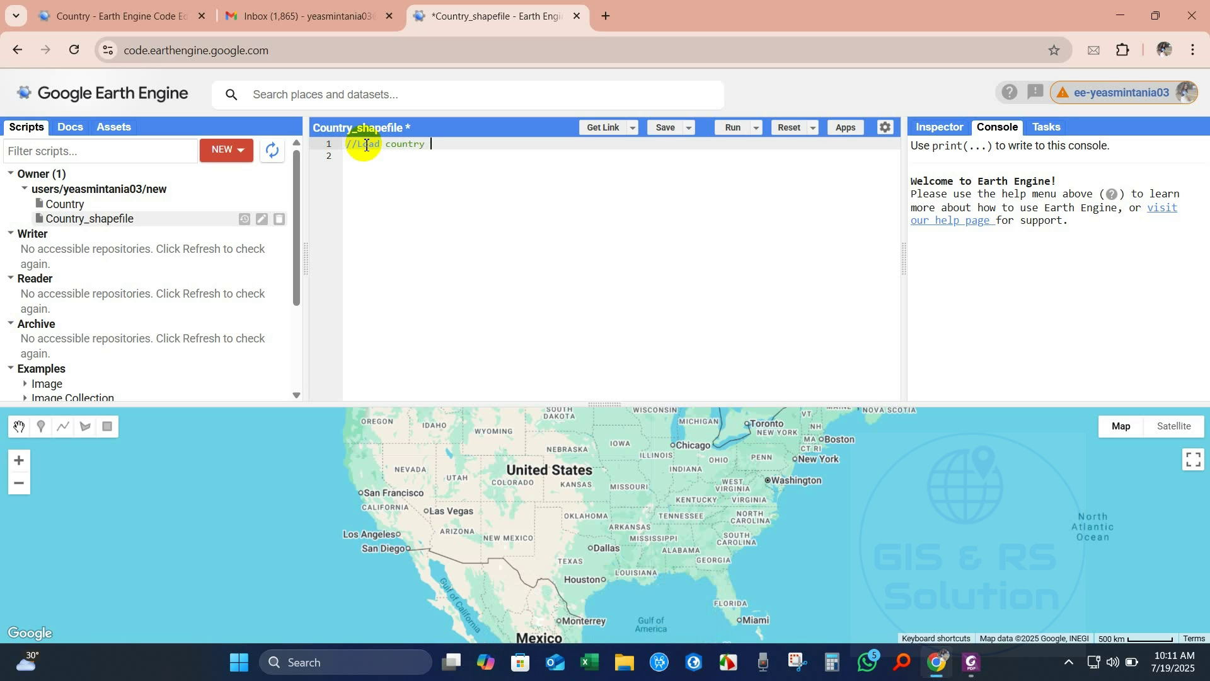
Write the comment '//Load country dataset' on line one
{"action": "type", "text": "di"}
{"action": "key", "text": "BackSpace"}
{"action": "type", "text": "ataset"}
{"action": "key", "text": "Return"}
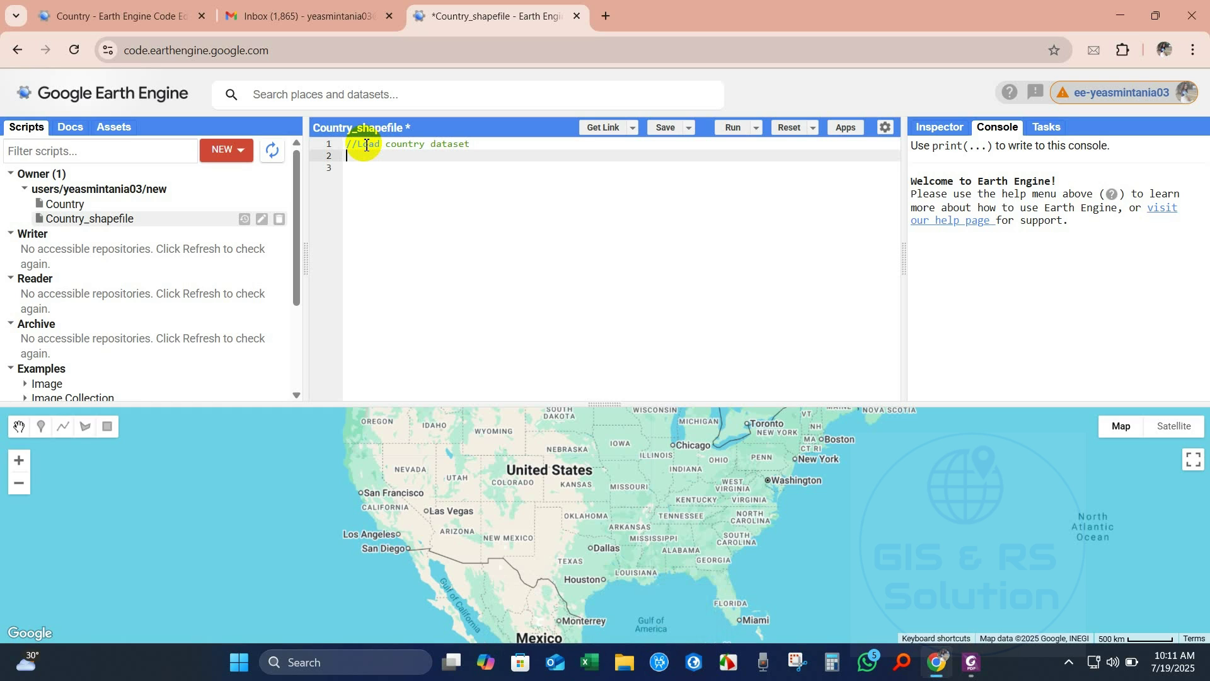
Search the catalogue for LSIB and open the LSIB 2017 Simplified dataset
{"action": "left_click", "coordinate": [350, 96]}
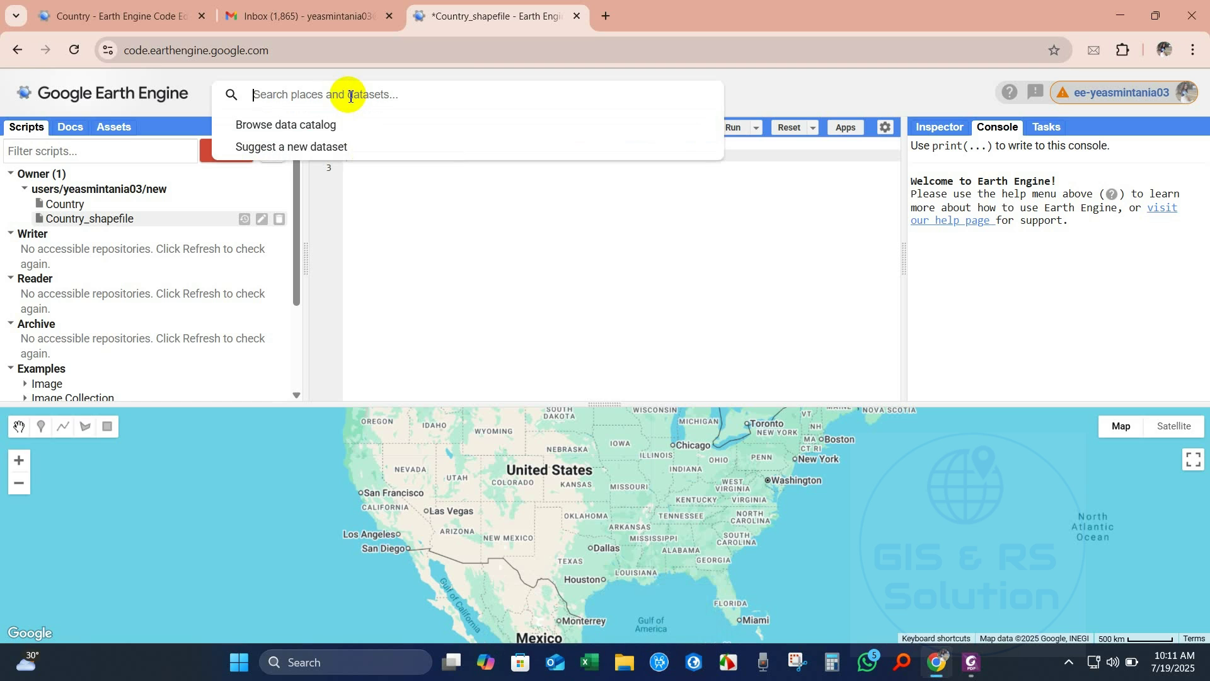
{"action": "type", "text": "LS"}
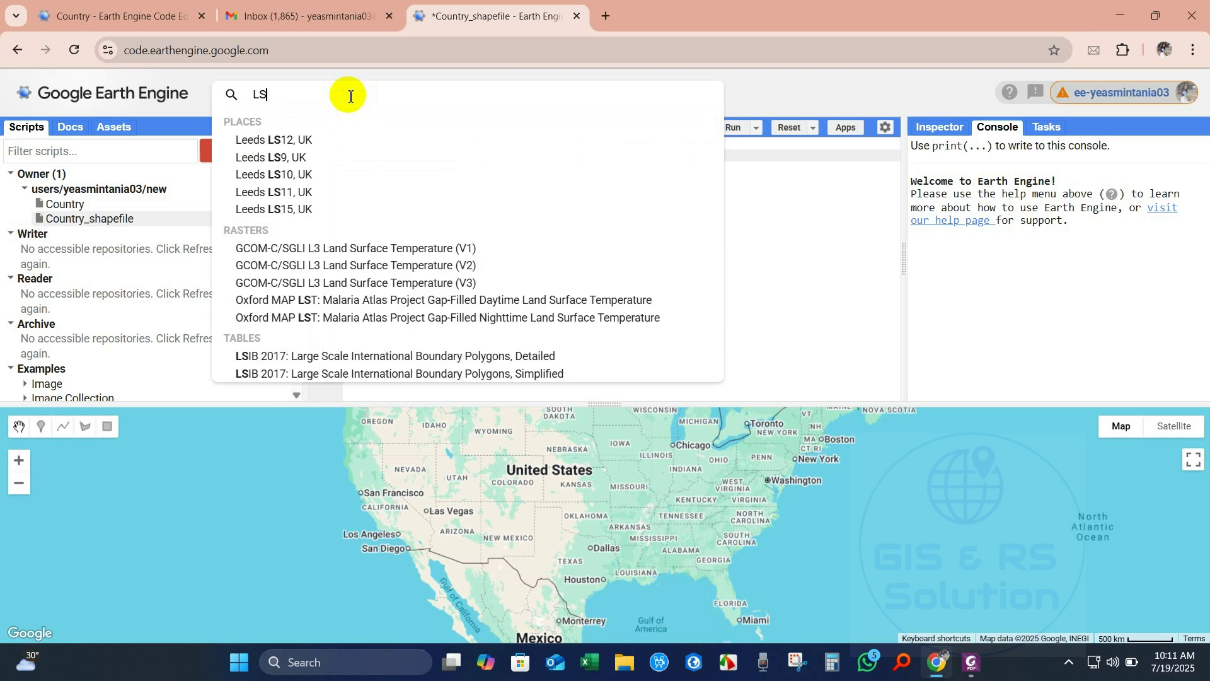
{"action": "type", "text": "IB"}
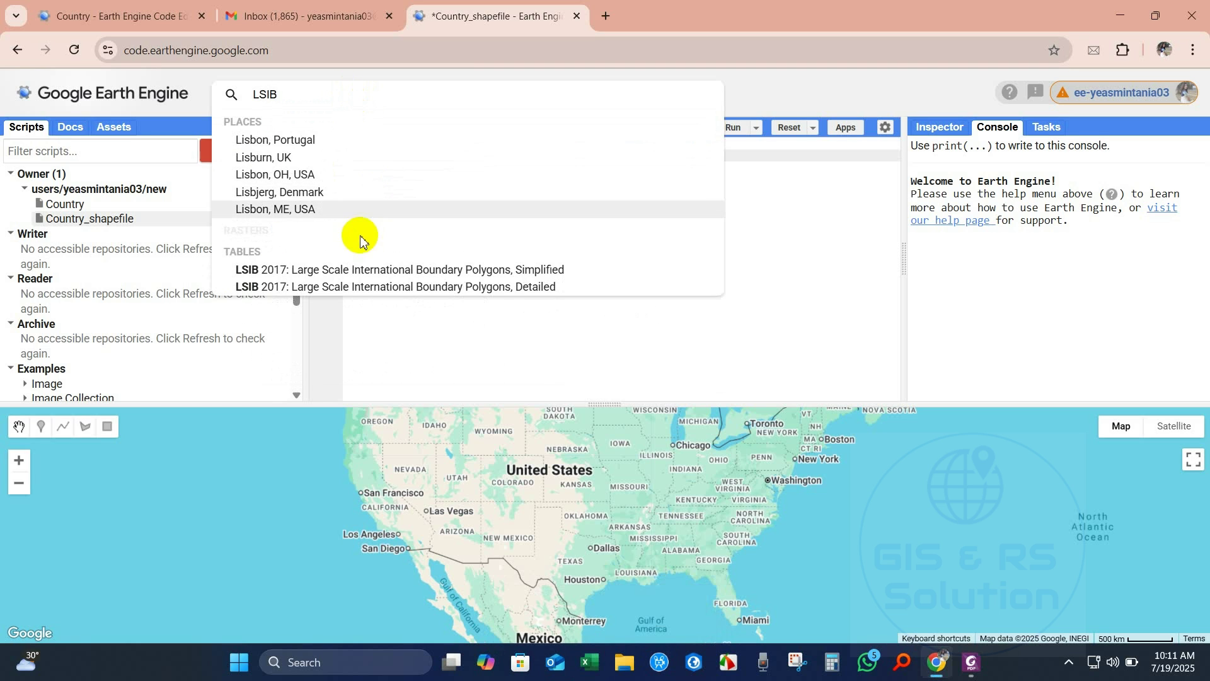
{"action": "mouse_move", "coordinate": [399, 270]}
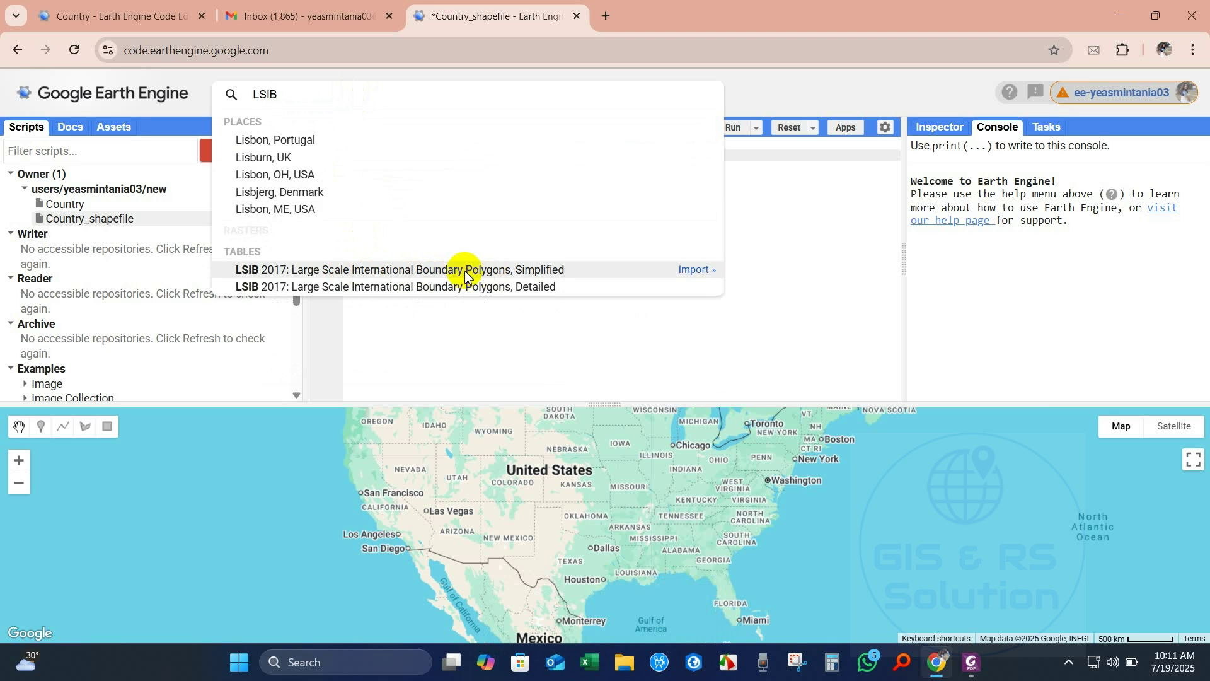
{"action": "left_click", "coordinate": [467, 270]}
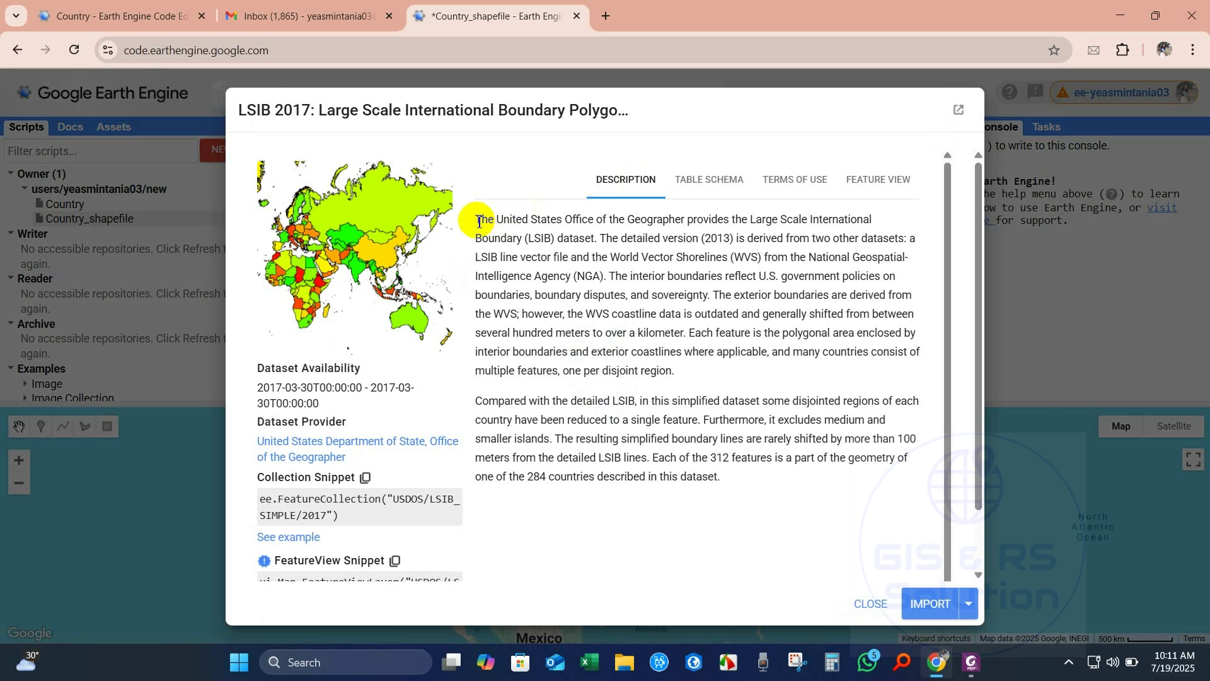
Read the LSIB 2017 Simplified description, table schema and terms of use
{"action": "mouse_move", "coordinate": [477, 220]}
{"action": "left_mouse_down"}
{"action": "mouse_move", "coordinate": [684, 452]}
{"action": "mouse_move", "coordinate": [735, 479]}
{"action": "left_mouse_up"}
{"action": "left_click", "coordinate": [679, 375]}
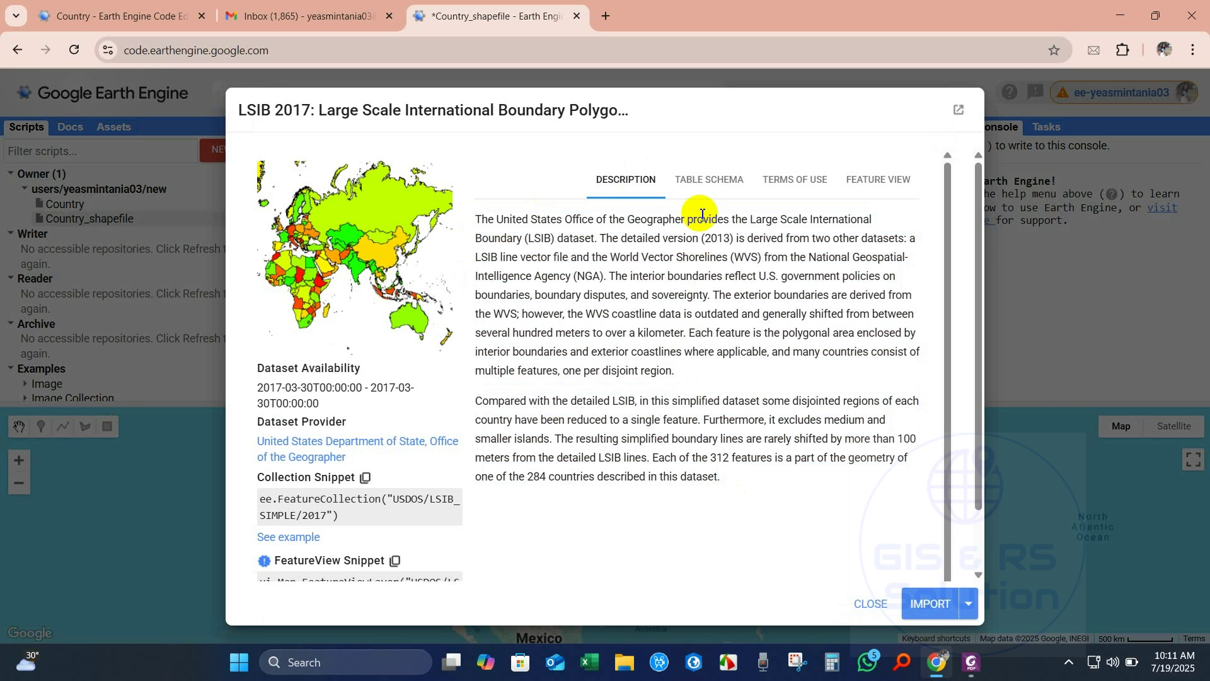
{"action": "left_click", "coordinate": [705, 189]}
{"action": "left_click", "coordinate": [795, 183]}
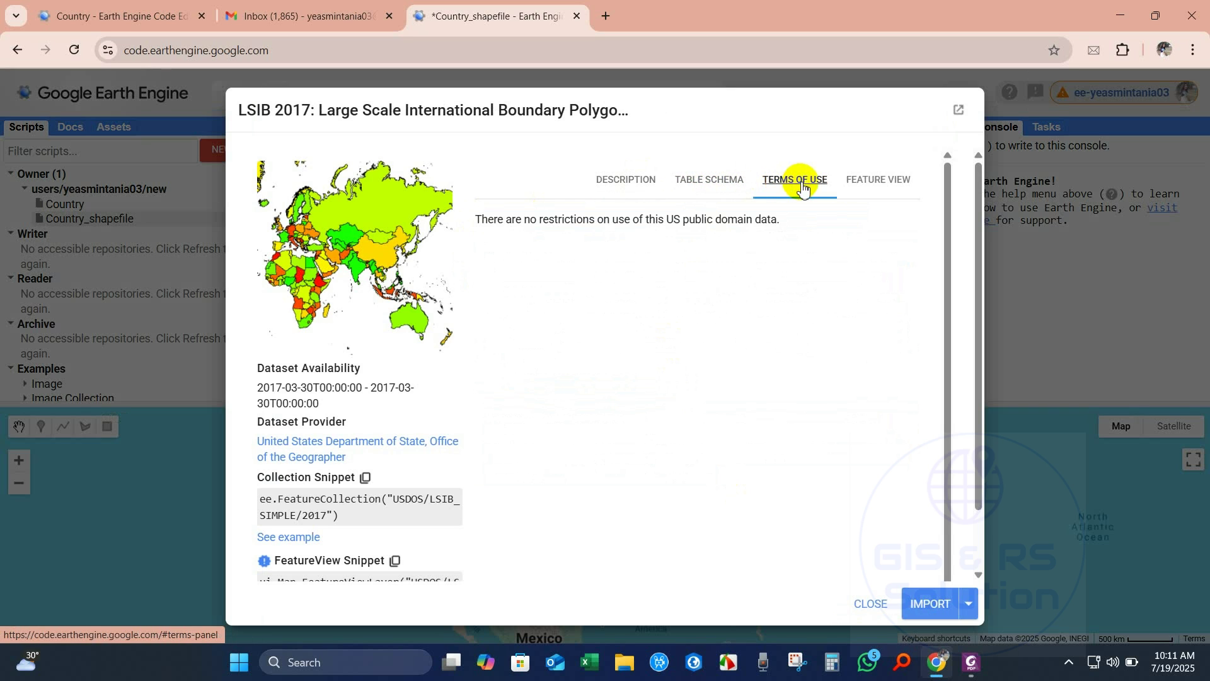
{"action": "key", "text": "Tab"}
{"action": "key", "text": "Return"}
{"action": "left_click", "coordinate": [612, 186]}
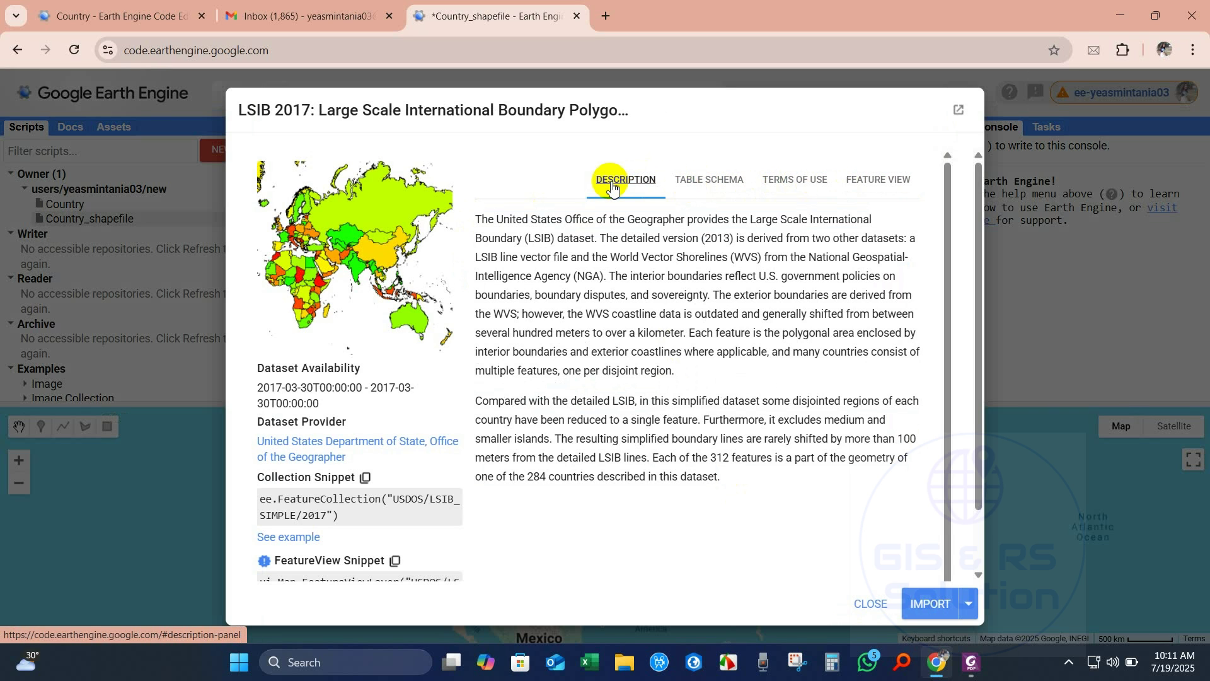
{"action": "scroll", "coordinate": [353, 404], "scroll_direction": "down", "scroll_amount": 1}
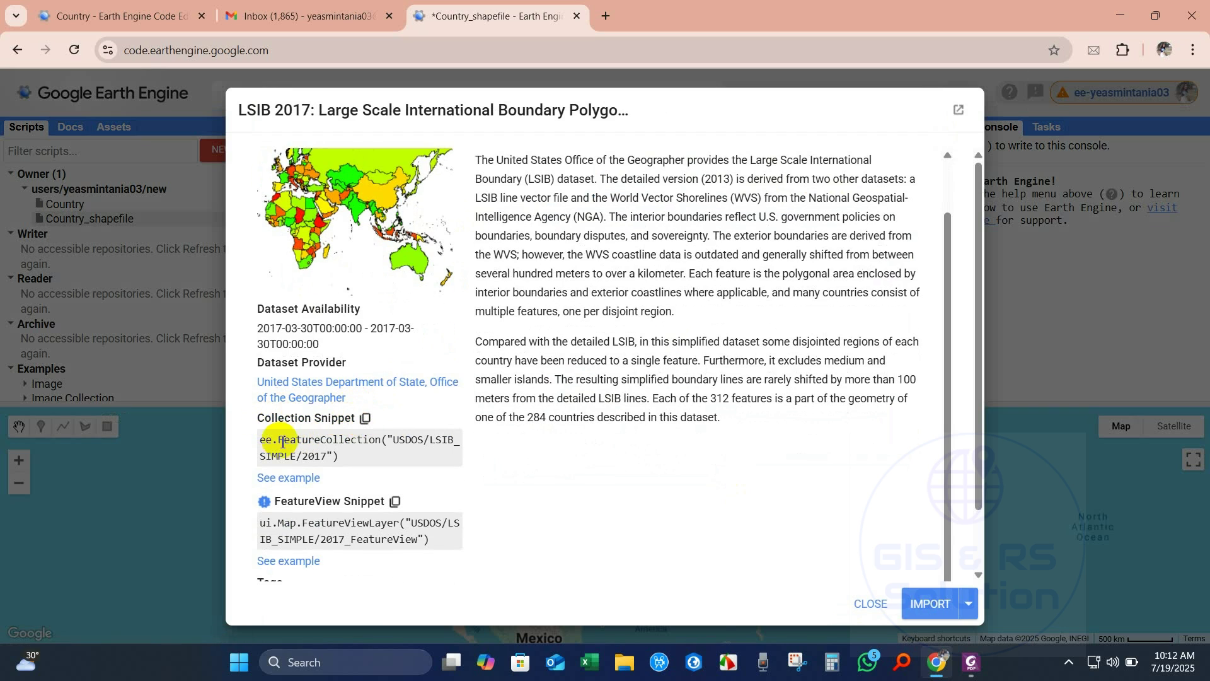
Copy the LSIB collection snippet and close the dataset details
{"action": "left_click_drag", "start_coordinate": [260, 441], "coordinate": [326, 452]}
{"action": "right_click", "coordinate": [326, 452]}
{"action": "left_click", "coordinate": [352, 474]}
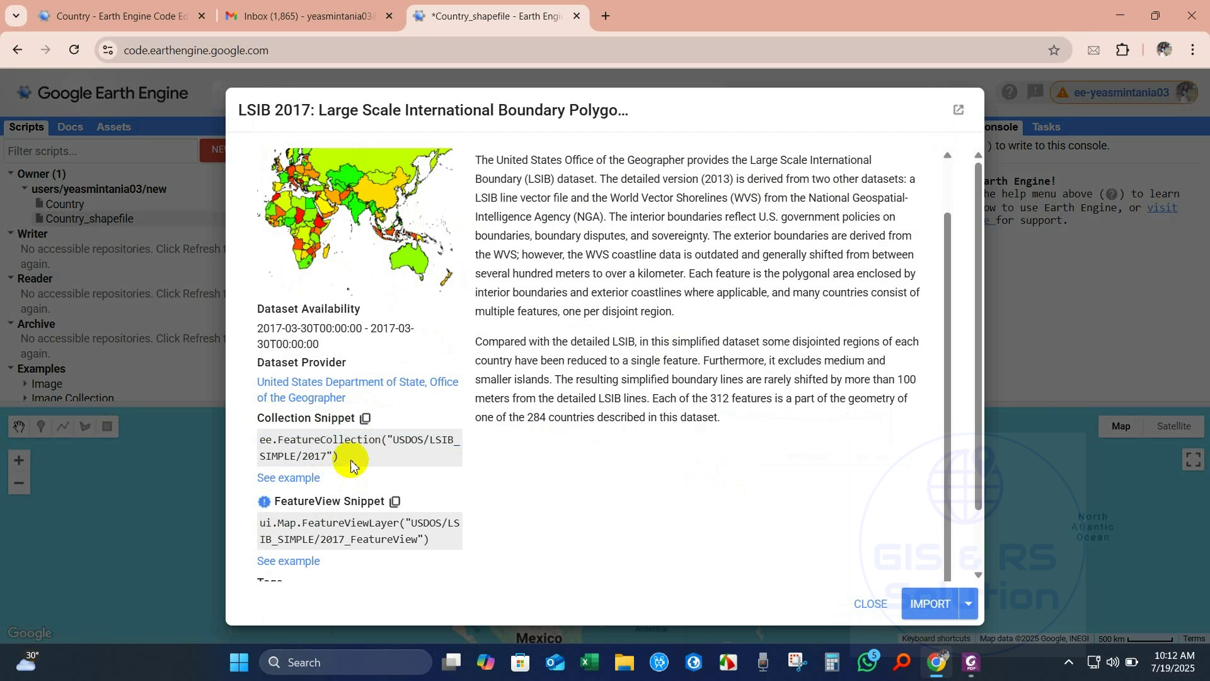
{"action": "left_click", "coordinate": [366, 420]}
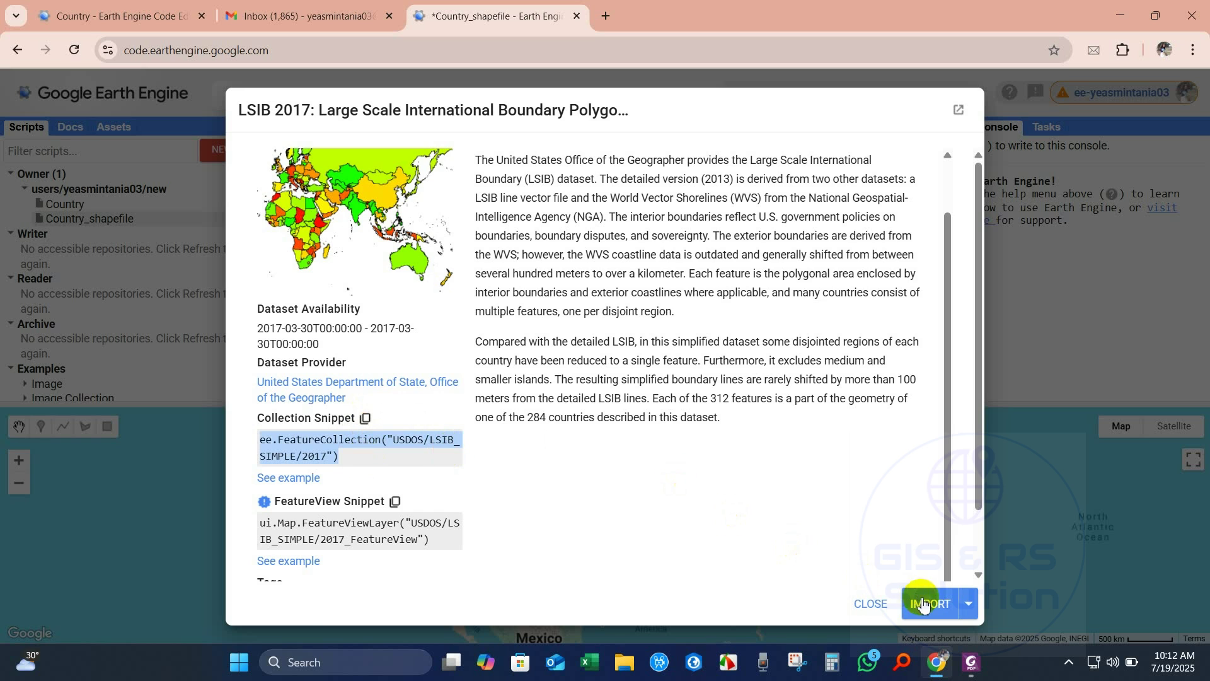
{"action": "left_click", "coordinate": [874, 605]}
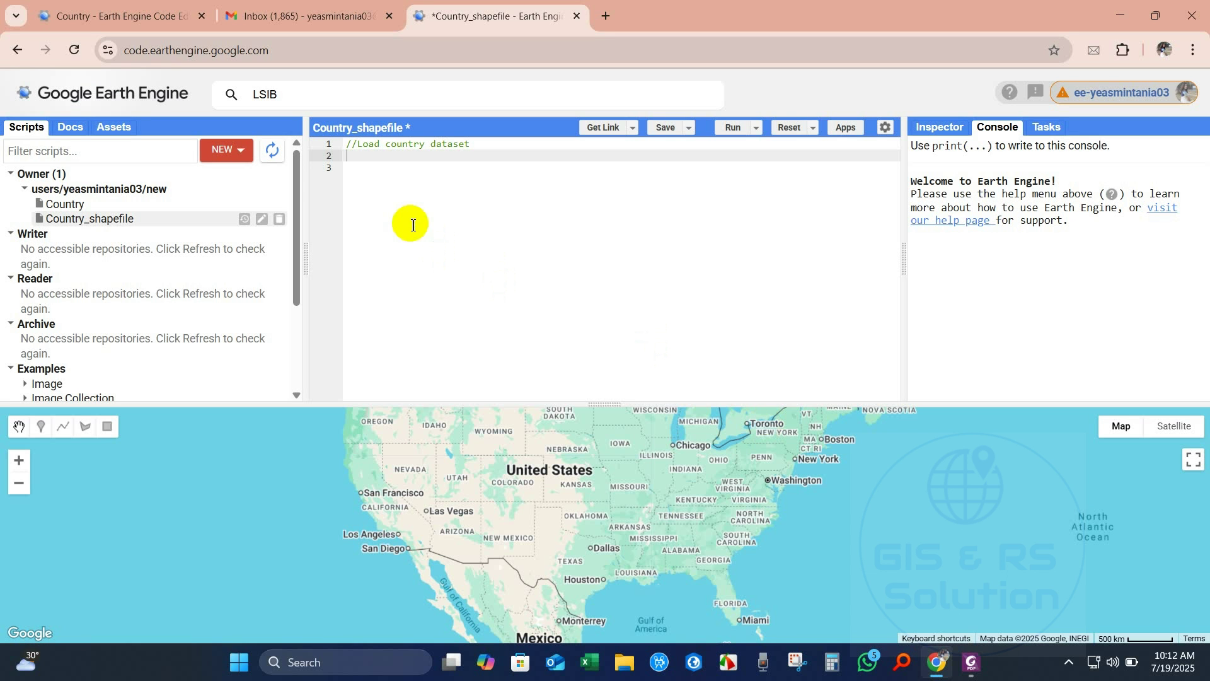
On line 2, set 'var countries =' to the pasted USDOS/LSIB_SIMPLE/2017 FeatureCollection
{"action": "left_click", "coordinate": [358, 157]}
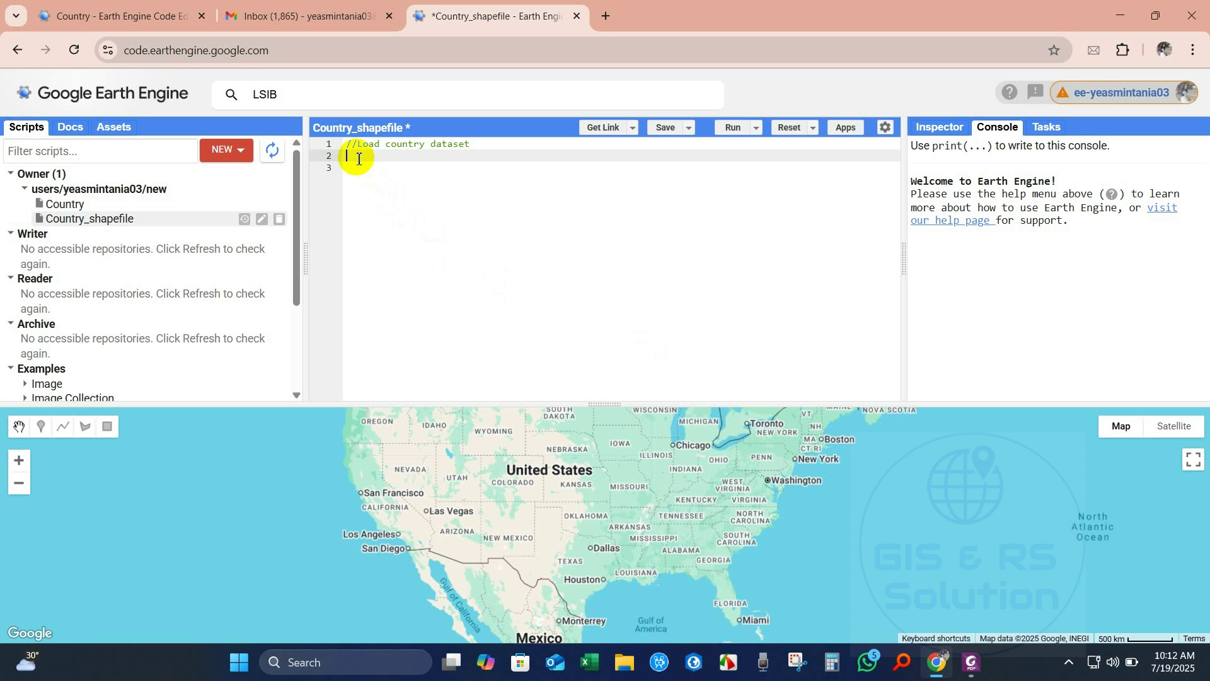
{"action": "type", "text": "var"}
{"action": "type", "text": " coun"}
{"action": "type", "text": "tries ="}
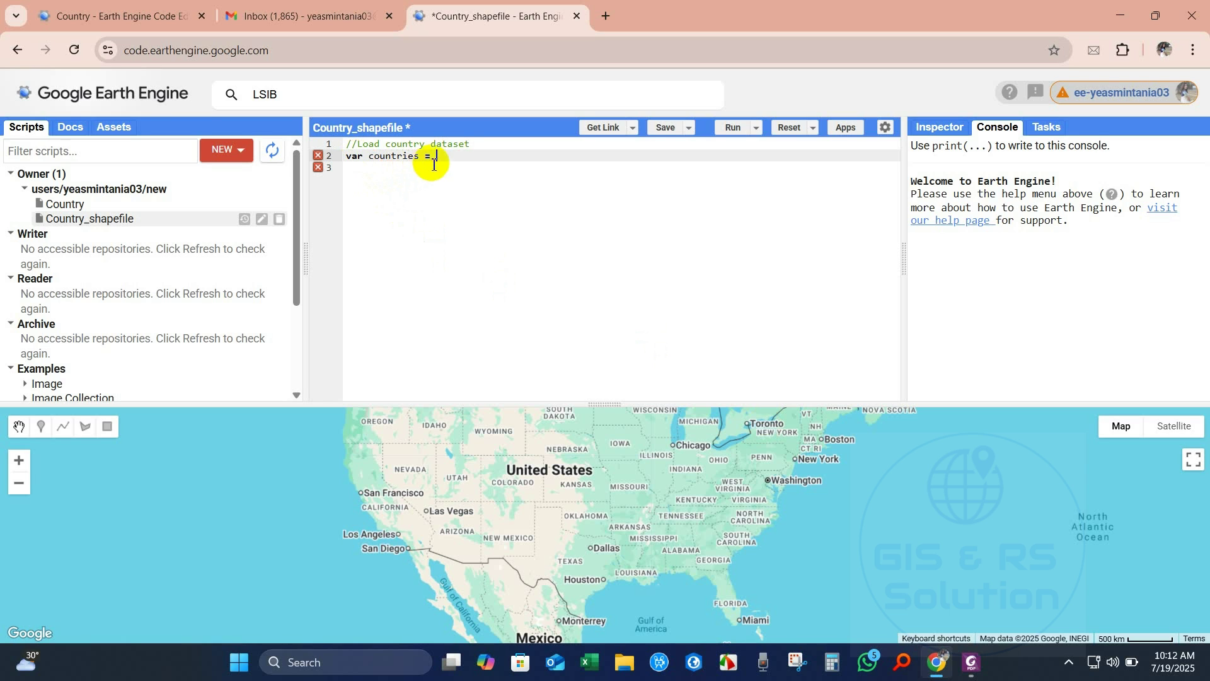
{"action": "right_click", "coordinate": [450, 189]}
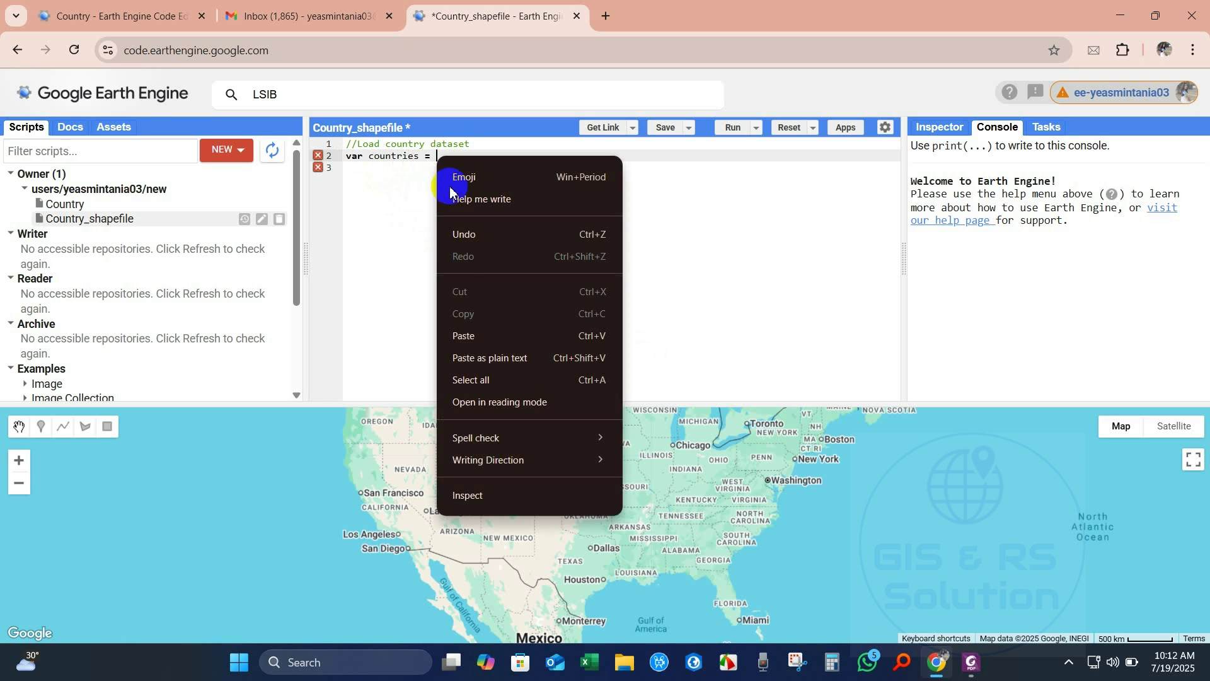
{"action": "left_click", "coordinate": [463, 335]}
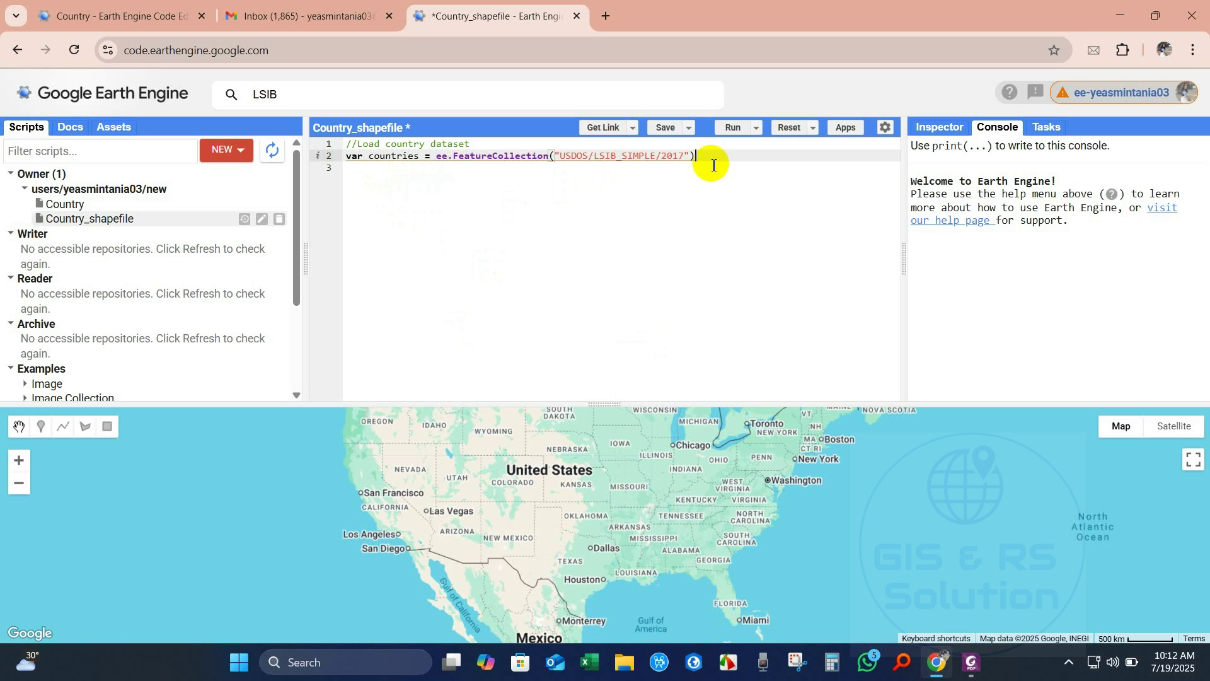
{"action": "key", "text": "Return"}
{"action": "key", "text": "Return"}
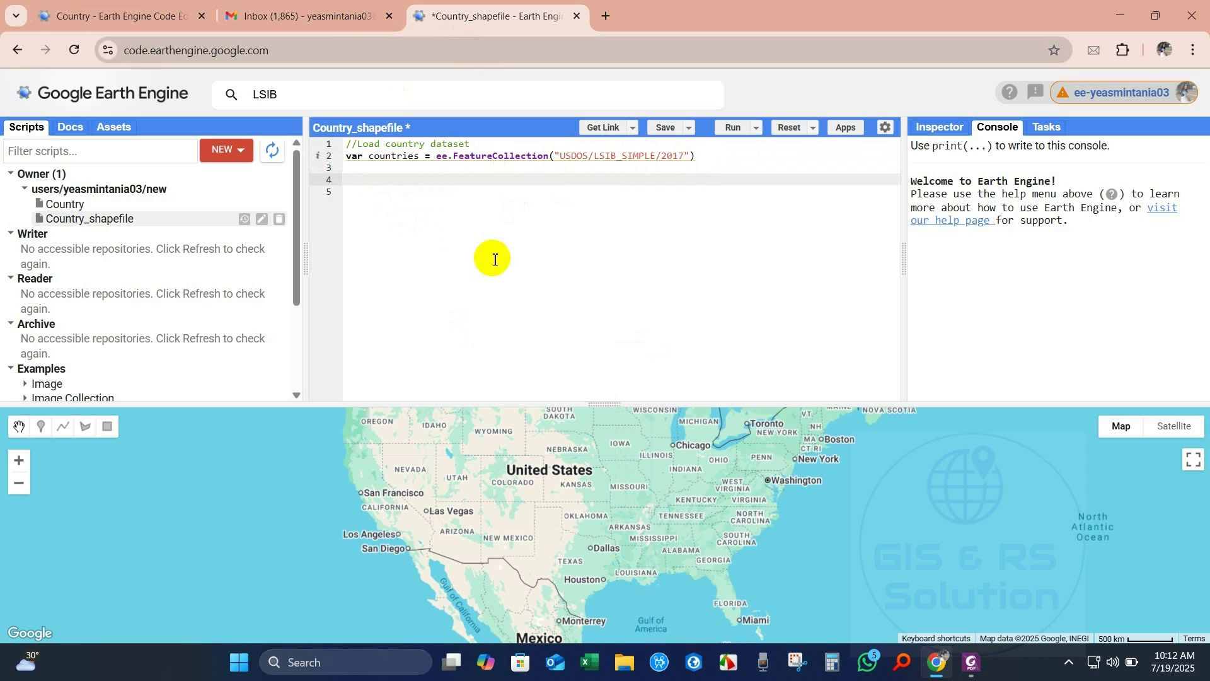
{"action": "left_click", "coordinate": [701, 156]}
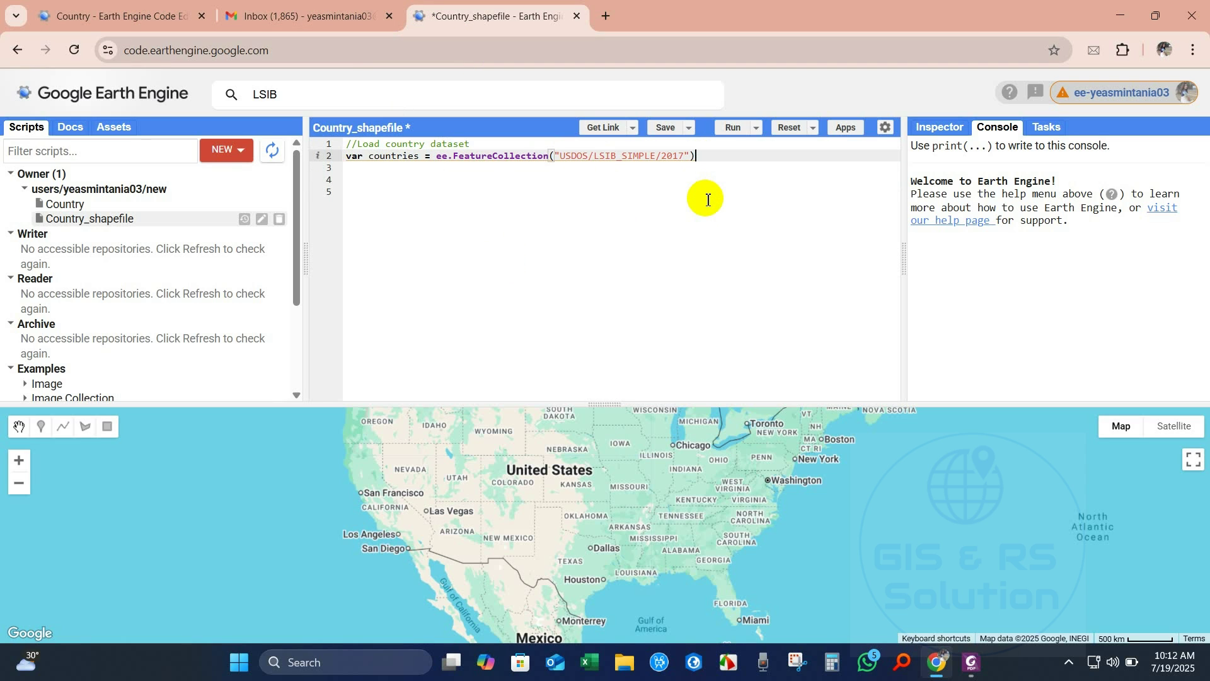
Add a display comment and Map.addLayer(countries, {}, 'All countries')
{"action": "key", "text": "Return"}
{"action": "key", "text": "Return"}
{"action": "type", "text": "//Disp"}
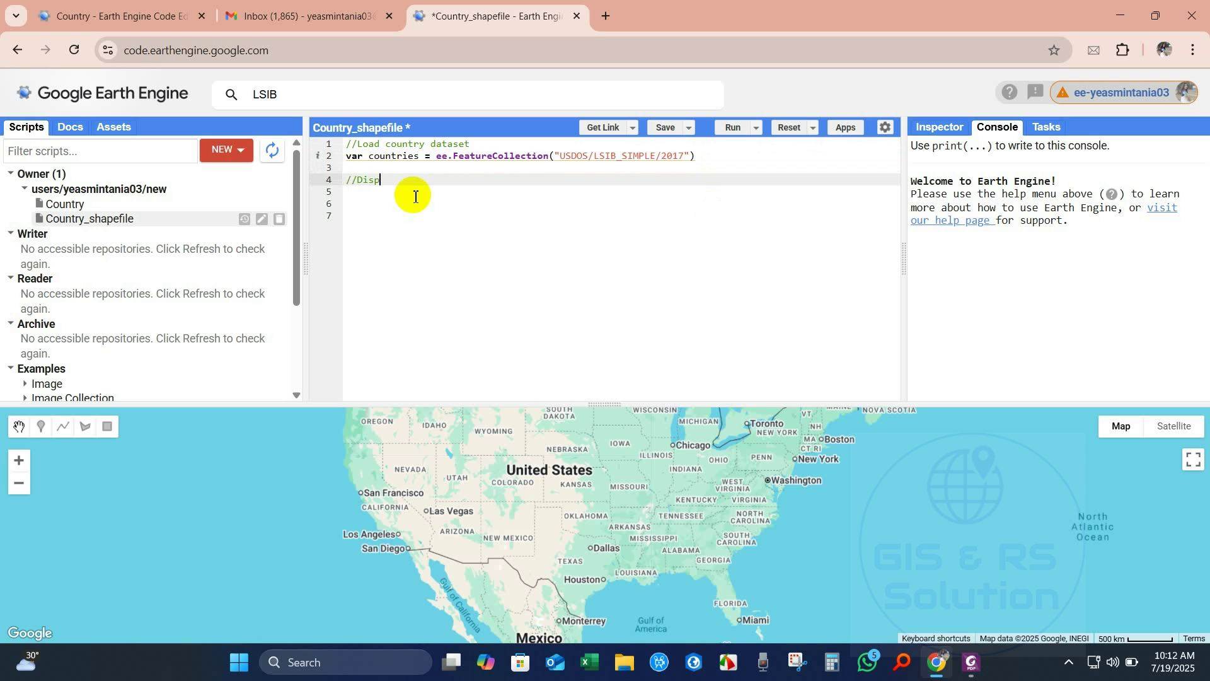
{"action": "type", "text": "lay "}
{"action": "type", "text": "all "}
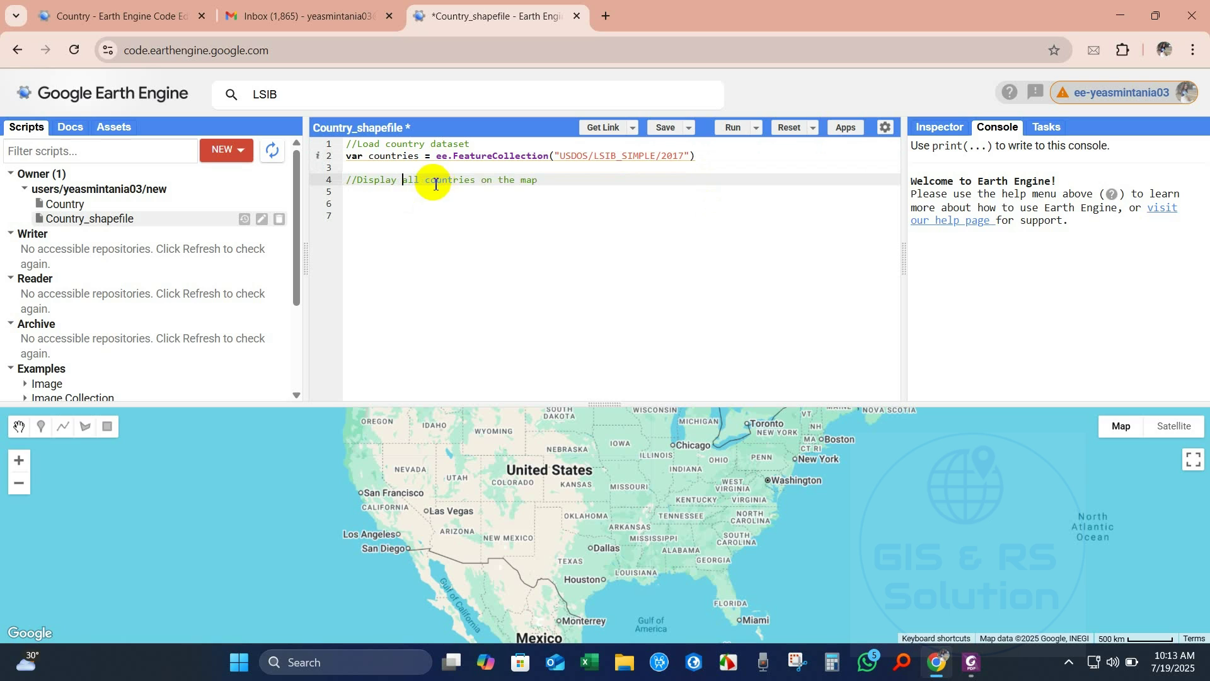
{"action": "type", "text": "countries on the map"}
{"action": "key", "text": "Return"}
{"action": "key", "text": "Return"}
{"action": "key", "text": "BackSpace"}
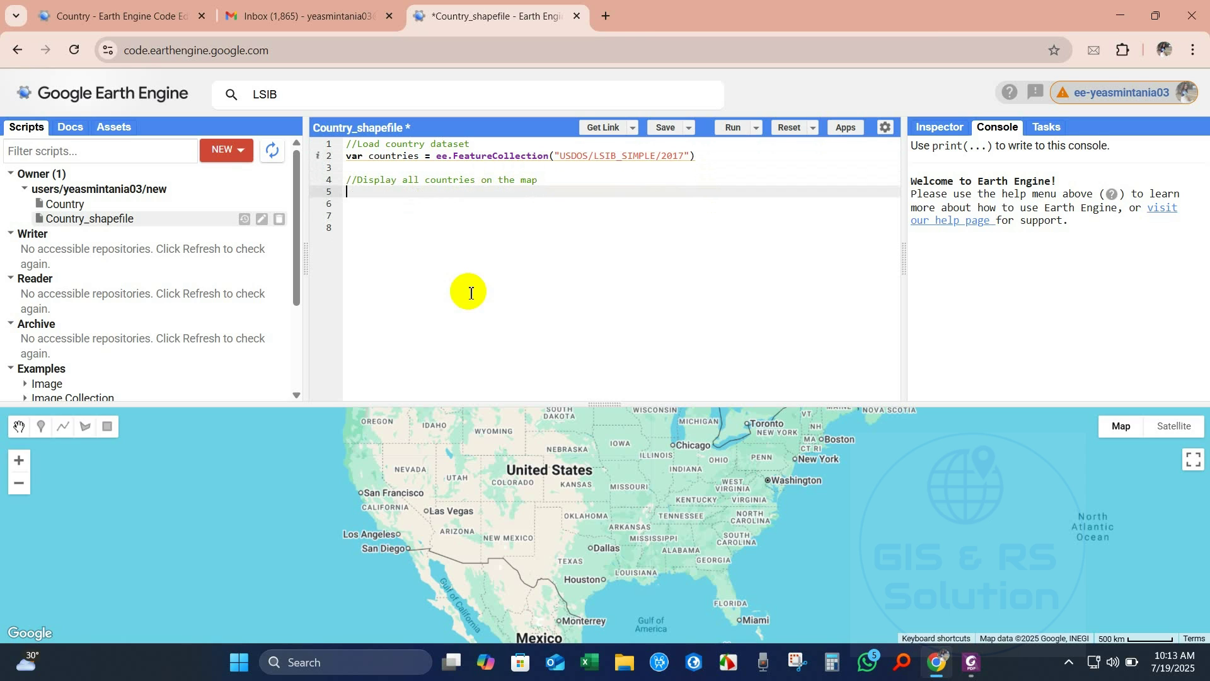
{"action": "type", "text": "Map.a"}
{"action": "type", "text": "ddLay"}
{"action": "type", "text": "er"}
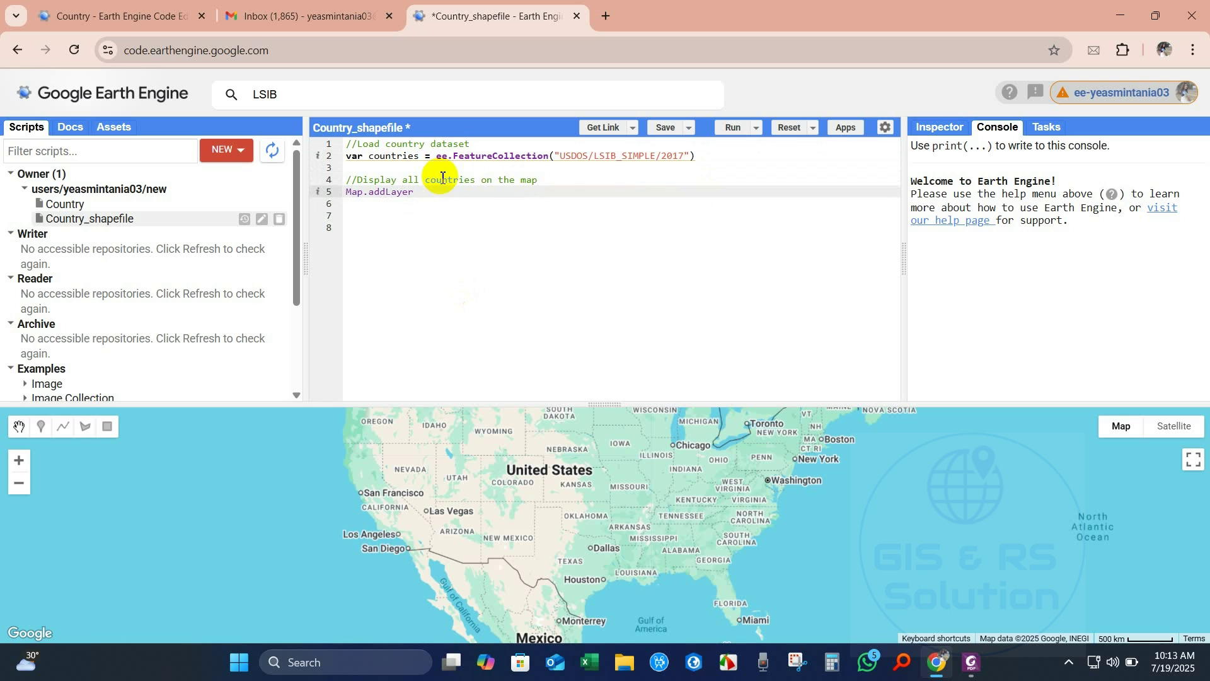
{"action": "type", "text": "("}
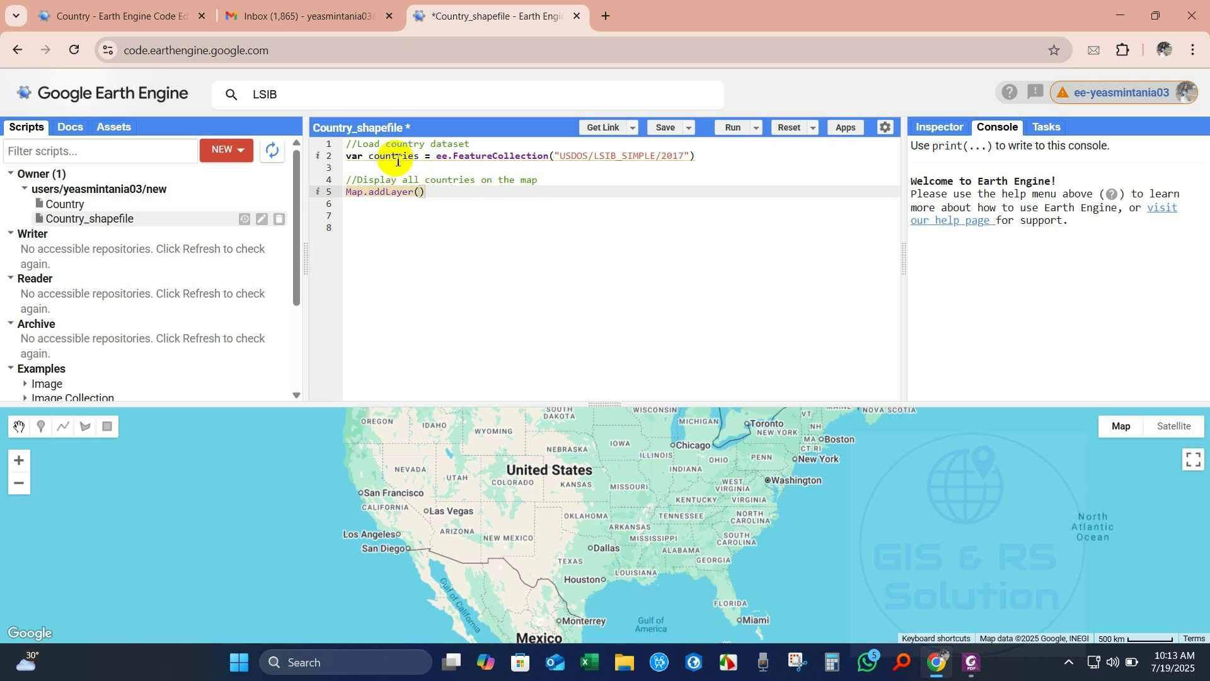
{"action": "double_click", "coordinate": [380, 156]}
{"action": "left_click_drag", "start_coordinate": [412, 157], "coordinate": [421, 158]}
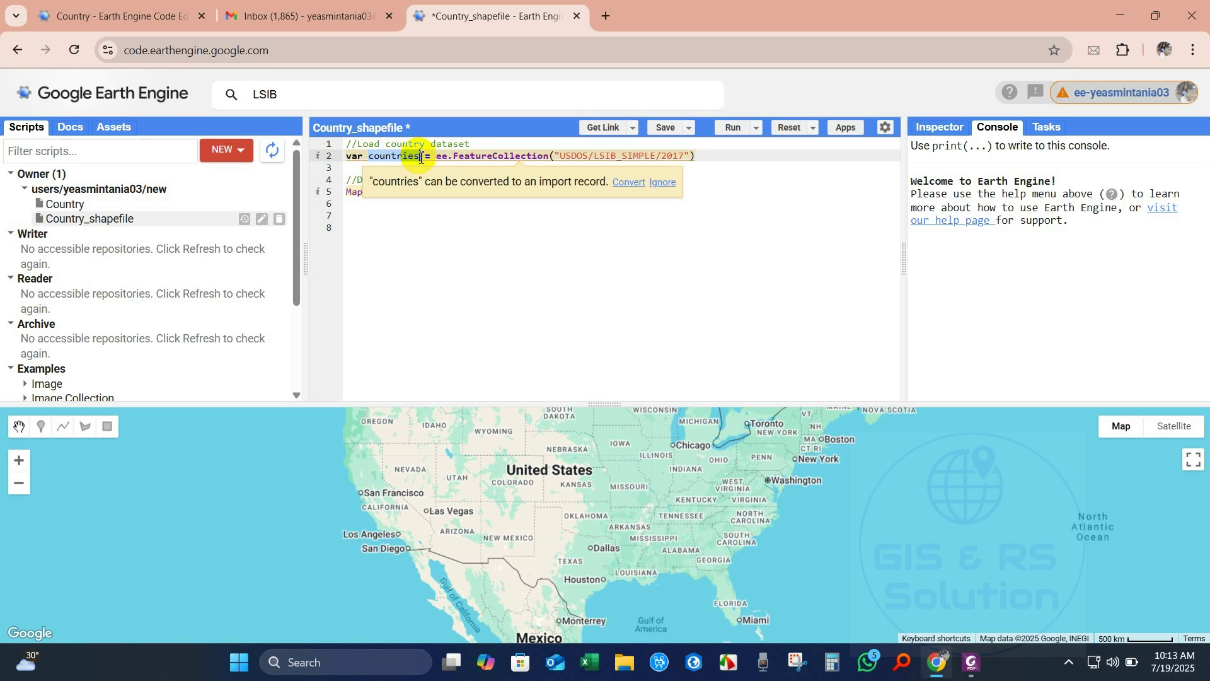
{"action": "left_click", "coordinate": [413, 198]}
{"action": "left_click", "coordinate": [419, 191]}
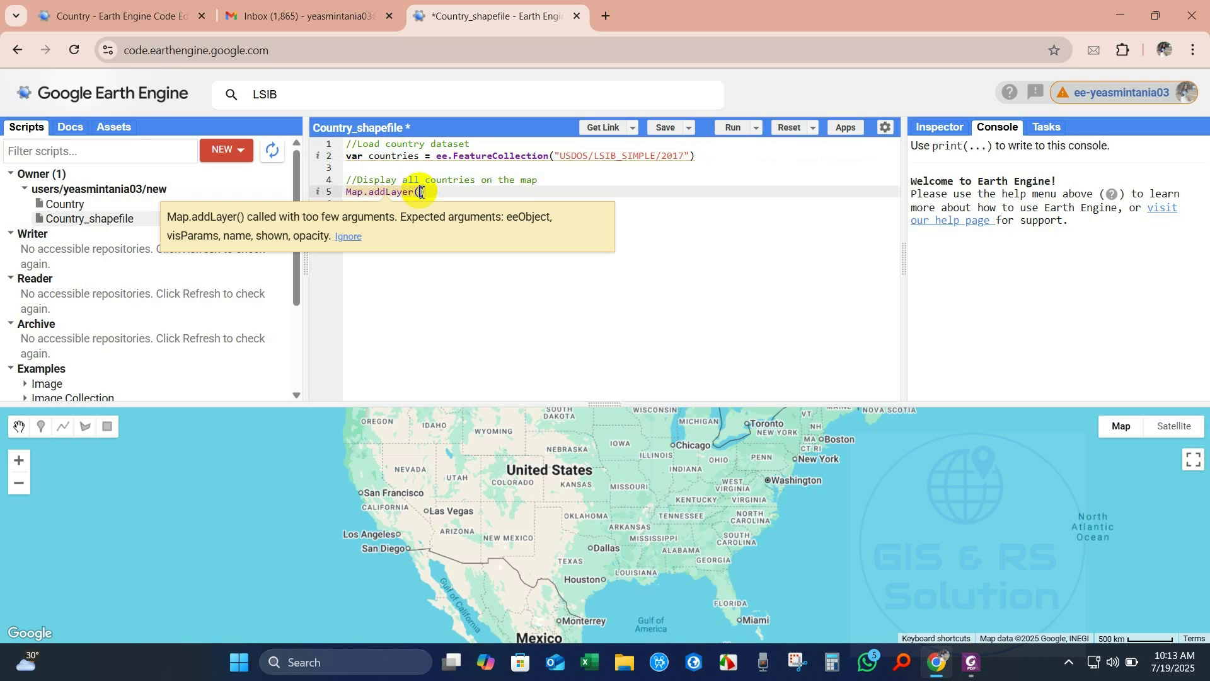
{"action": "type", "text": "countries"}
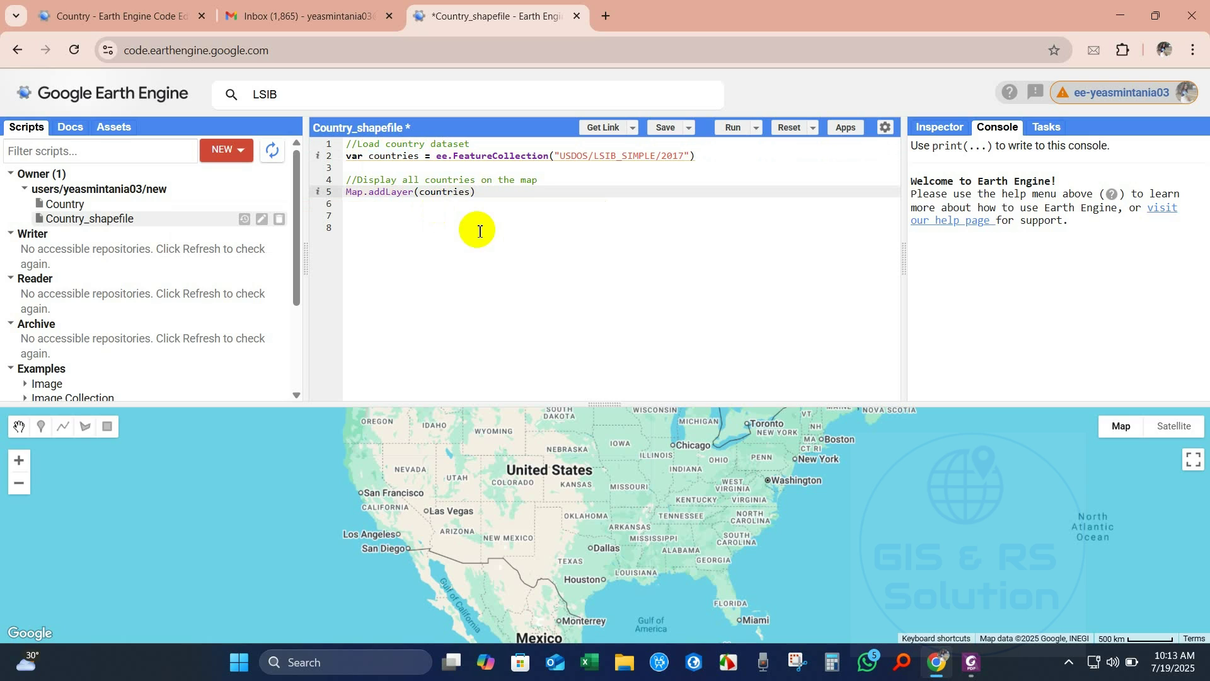
{"action": "type", "text": ", "}
{"action": "type", "text": "{"}
{"action": "type", "text": "}, 'All"}
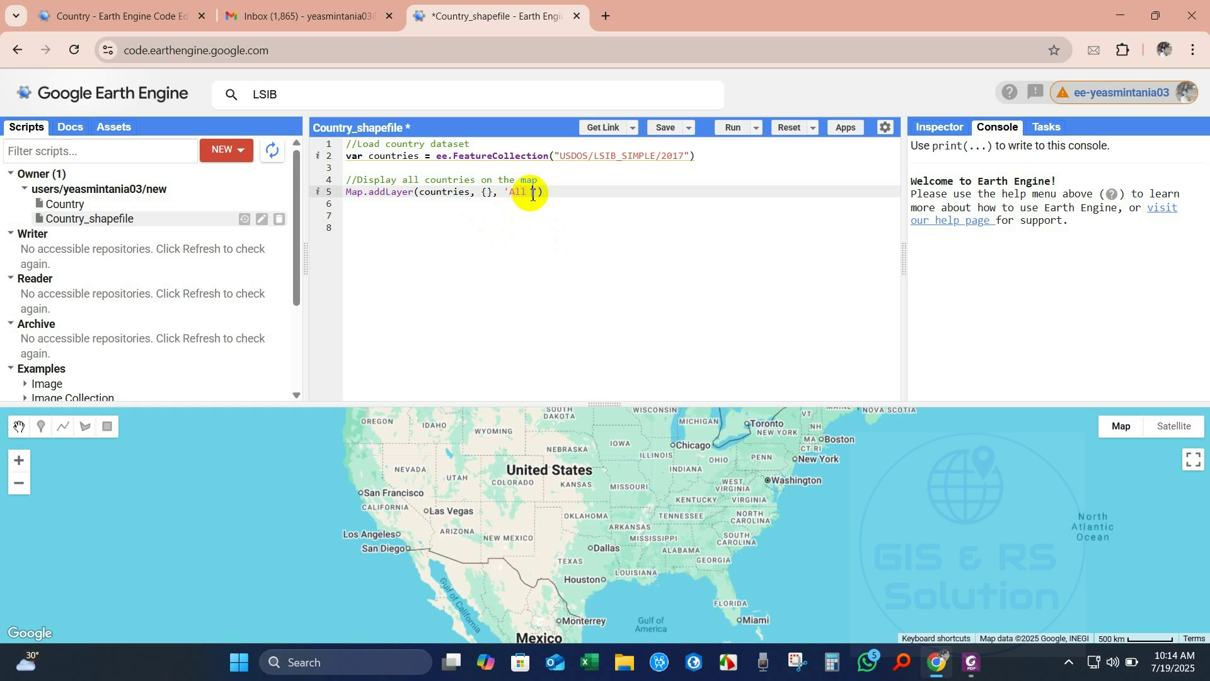
{"action": "type", "text": "countries"}
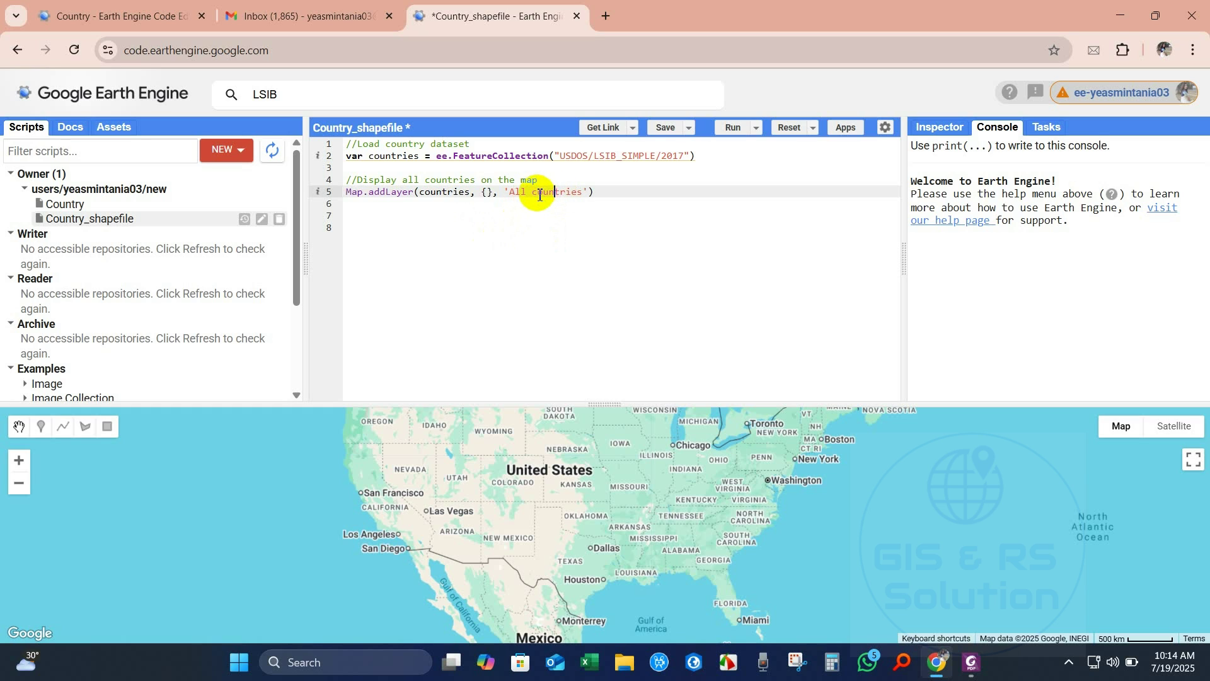
{"action": "left_click", "coordinate": [600, 194]}
{"action": "type", "text": ";"}
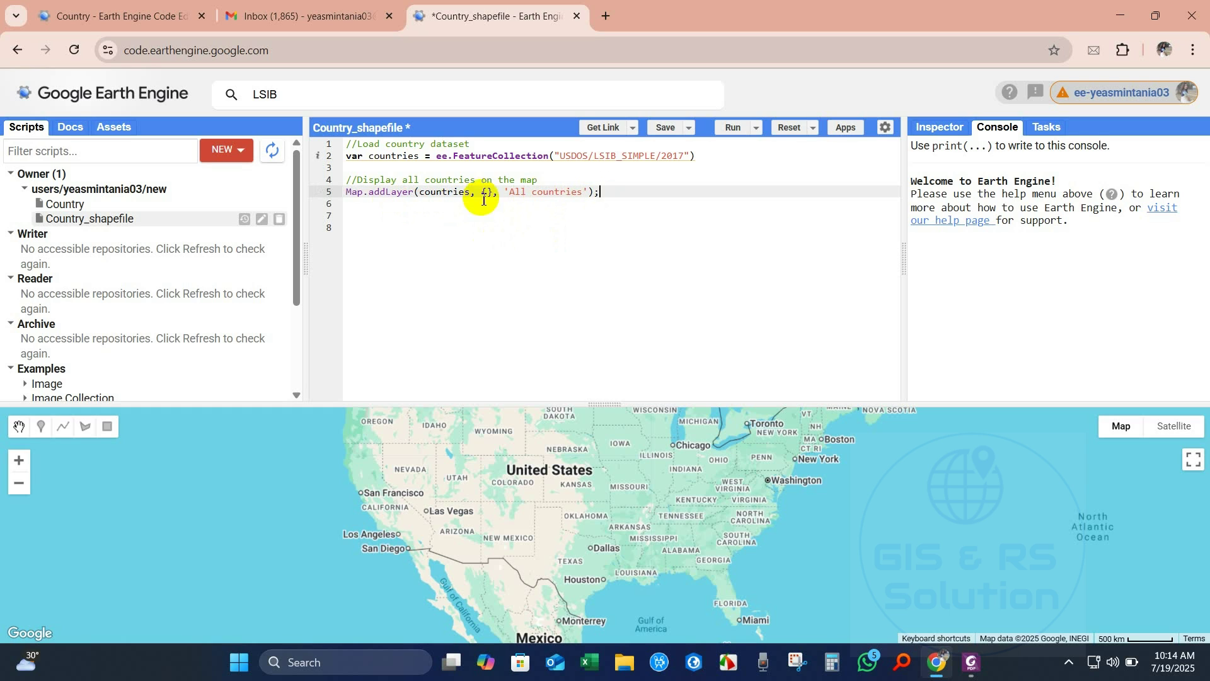
Run the script and zoom out to see worldwide country boundaries
{"action": "left_click", "coordinate": [735, 130]}
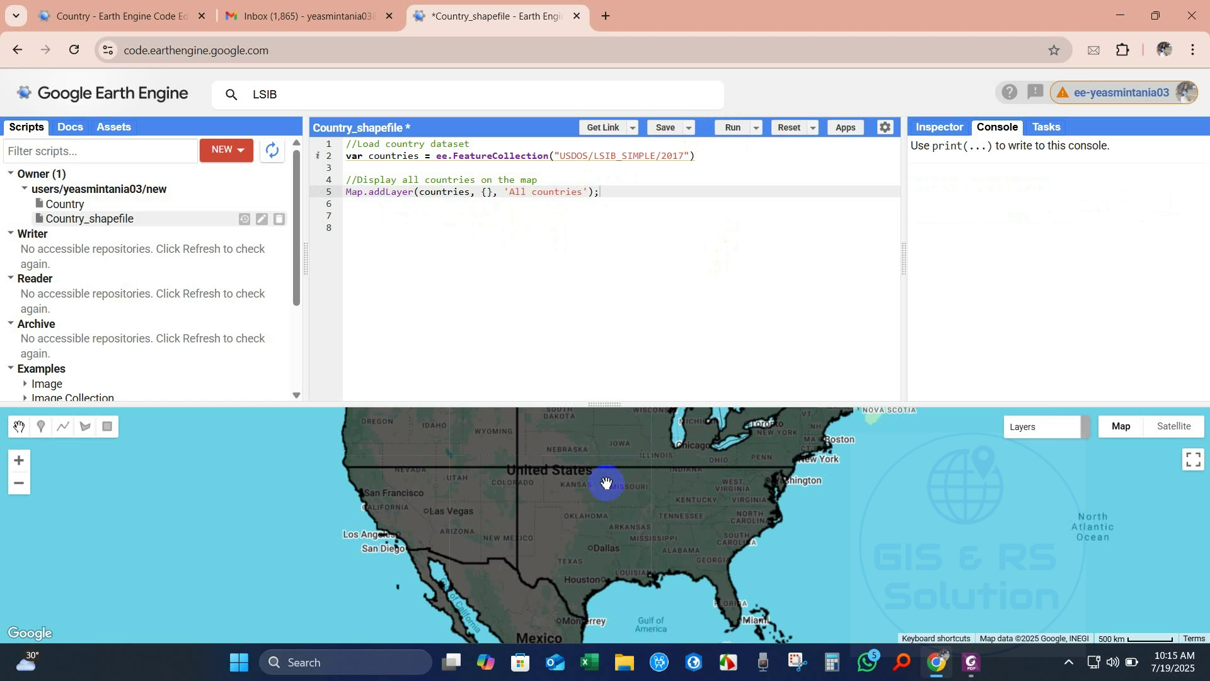
{"action": "scroll", "coordinate": [606, 483], "scroll_direction": "down", "scroll_amount": 1}
{"action": "scroll", "coordinate": [606, 483], "scroll_direction": "down", "scroll_amount": 1}
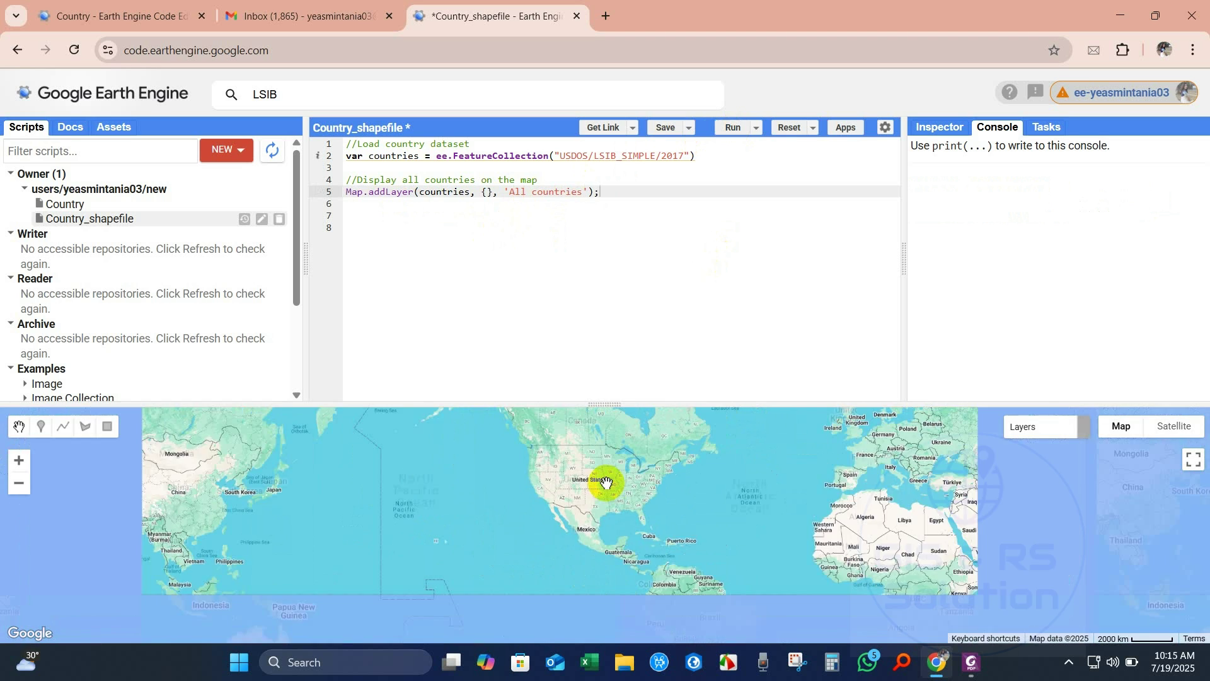
{"action": "scroll", "coordinate": [607, 483], "scroll_direction": "down", "scroll_amount": 1}
{"action": "scroll", "coordinate": [606, 483], "scroll_direction": "down", "scroll_amount": 1}
{"action": "scroll", "coordinate": [599, 483], "scroll_direction": "up", "scroll_amount": 1}
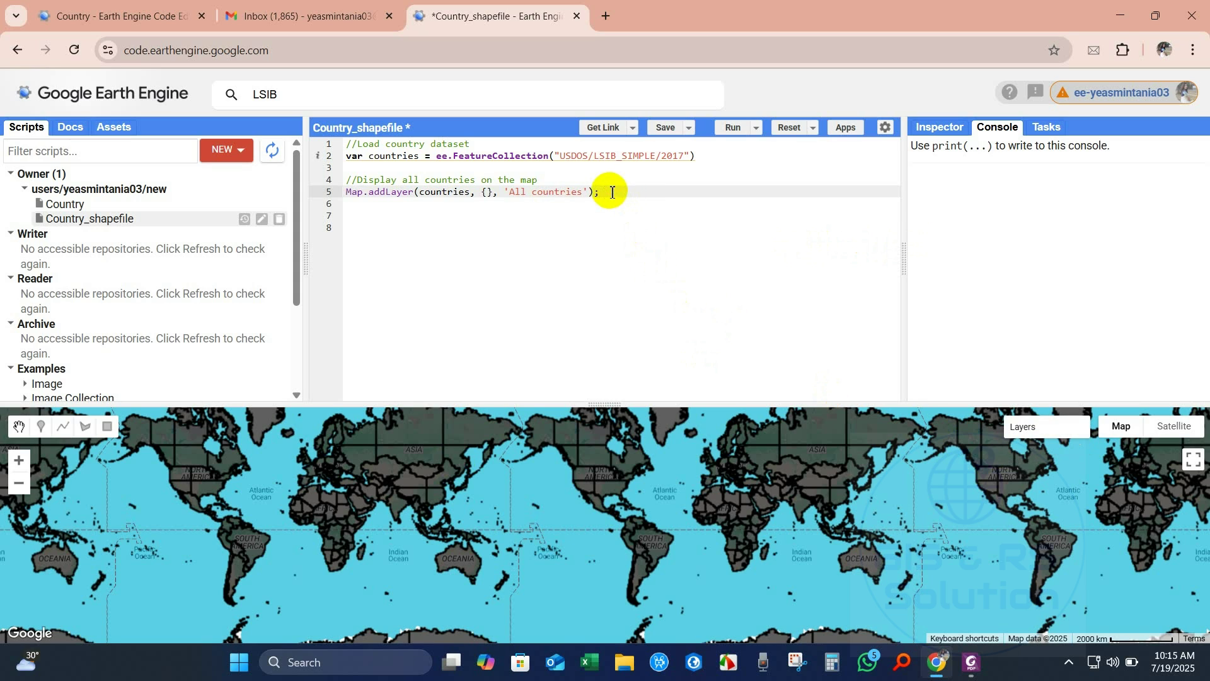
Add a '//Filter the ... (Bangladesh)' comment for the filter step
{"action": "key", "text": "Return"}
{"action": "key", "text": "Return"}
{"action": "type", "text": "//"}
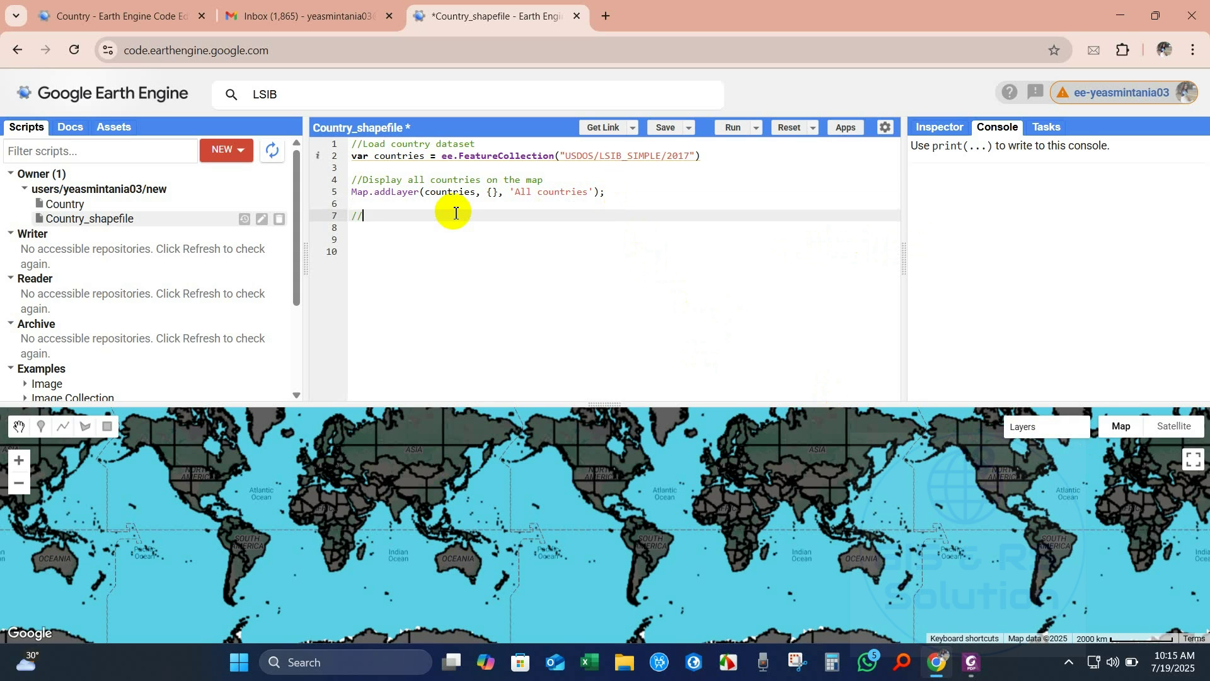
{"action": "type", "text": "Filter "}
{"action": "type", "text": "the"}
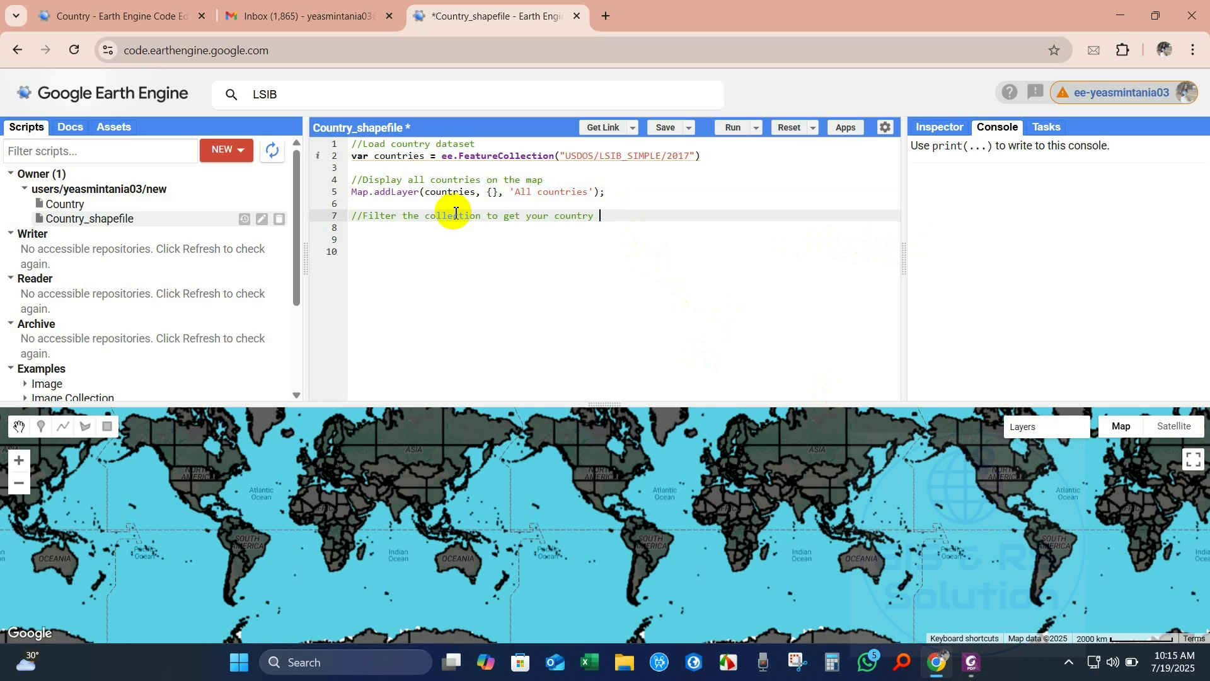
{"action": "type", "text": "(Ban"}
{"action": "type", "text": "gladesh"}
{"action": "key", "text": "End"}
{"action": "key", "text": "Return"}
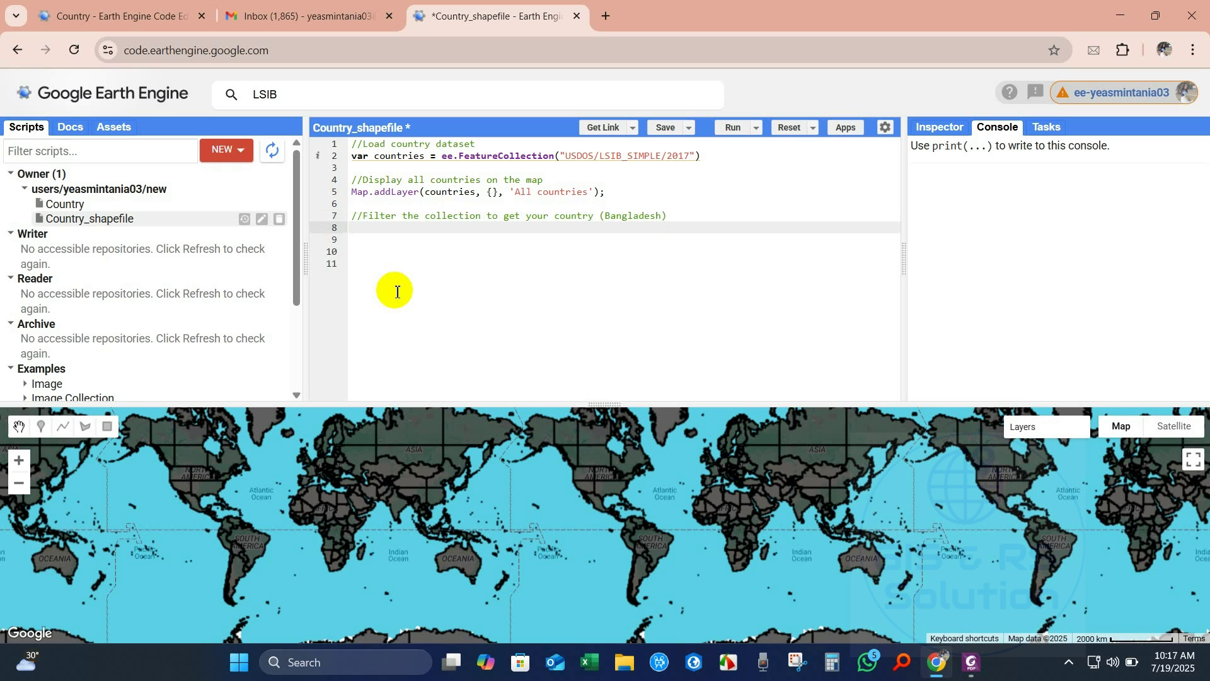
Write var bangladesh = countries.filter(ee.Filter.eq('country_na', 'Bangladesh'));
{"action": "type", "text": "var ba"}
{"action": "type", "text": "ngladesh "}
{"action": "type", "text": "= c"}
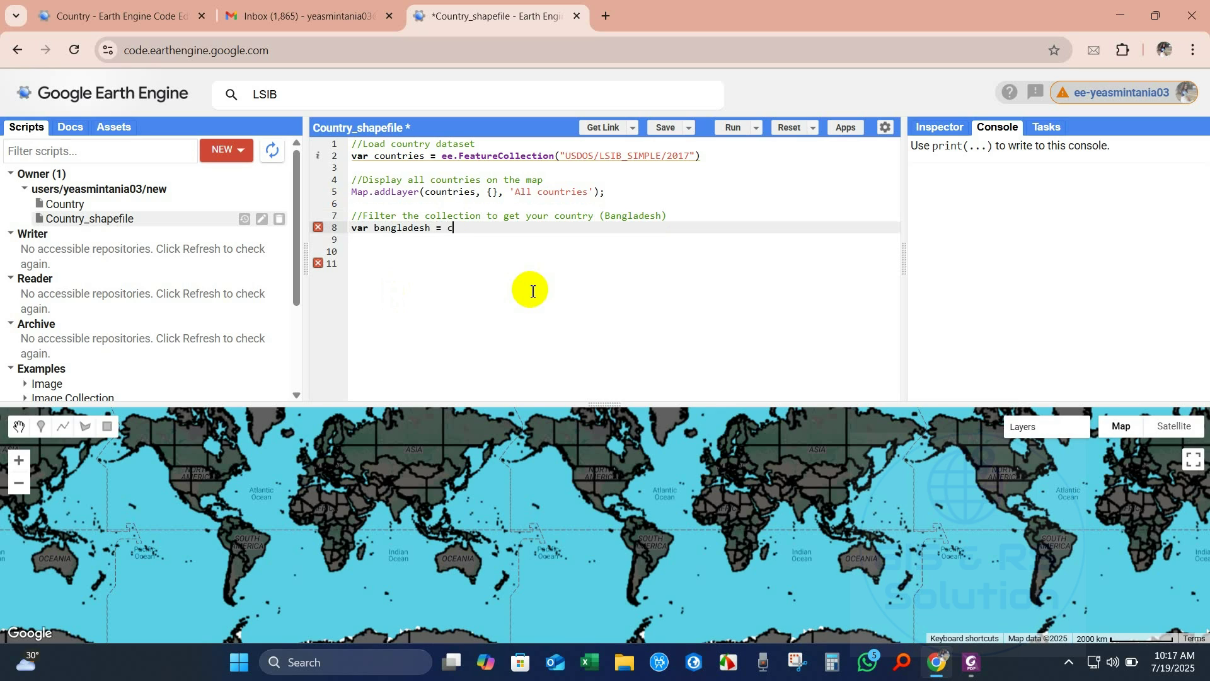
{"action": "type", "text": "ountri"}
{"action": "type", "text": "es.filter"}
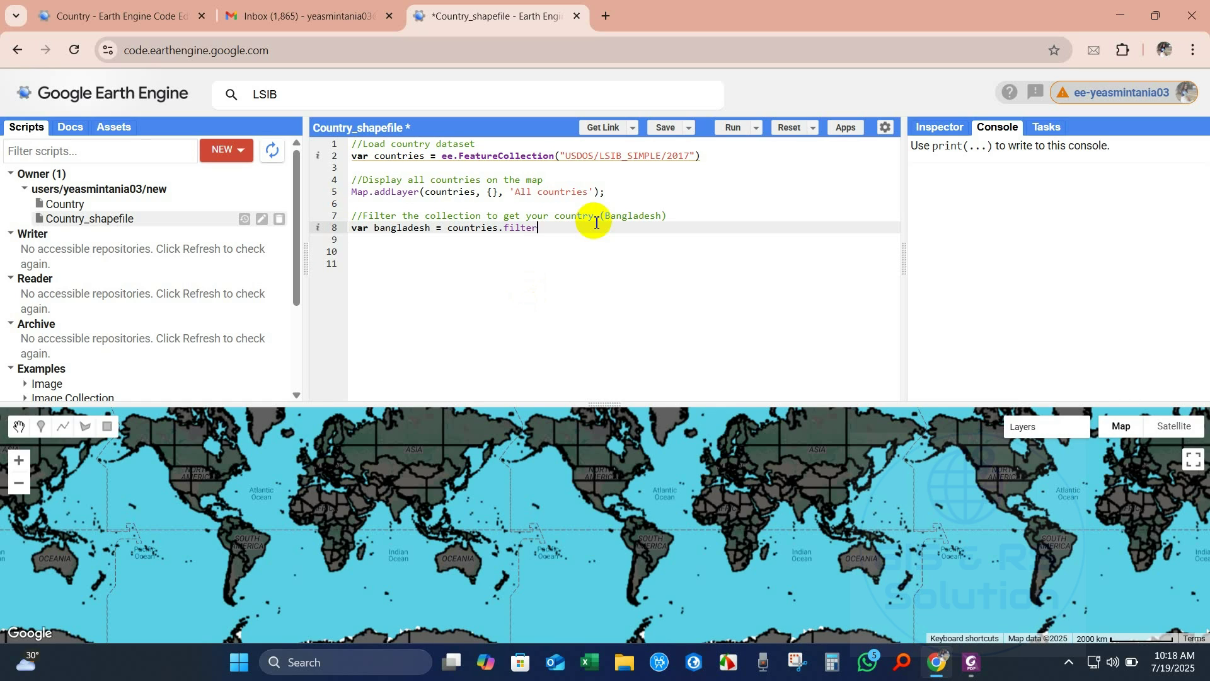
{"action": "type", "text": "9"}
{"action": "key", "text": "BackSpace"}
{"action": "type", "text": "9"}
{"action": "key", "text": "BackSpace"}
{"action": "type", "text": "("}
{"action": "type", "text": "ee."}
{"action": "type", "text": "Filte"}
{"action": "type", "text": "r"}
{"action": "type", "text": ".eq"}
{"action": "type", "text": "("}
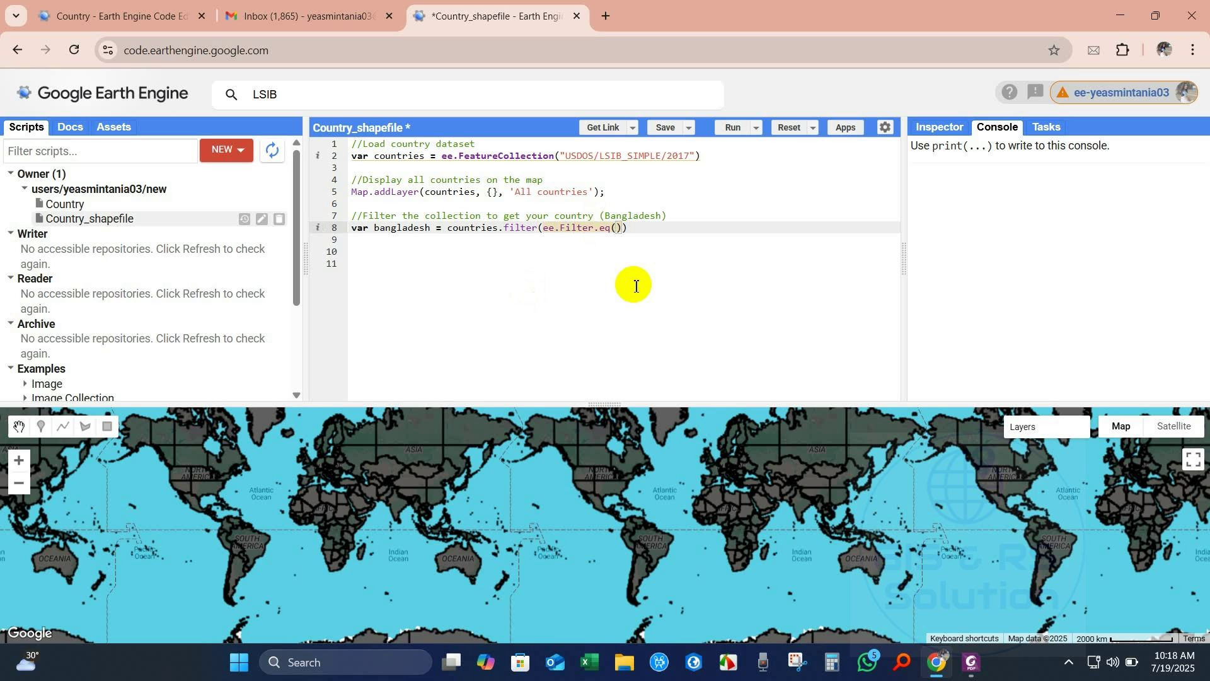
{"action": "type", "text": "'"}
{"action": "type", "text": "country"}
{"action": "type", "text": "_na'"}
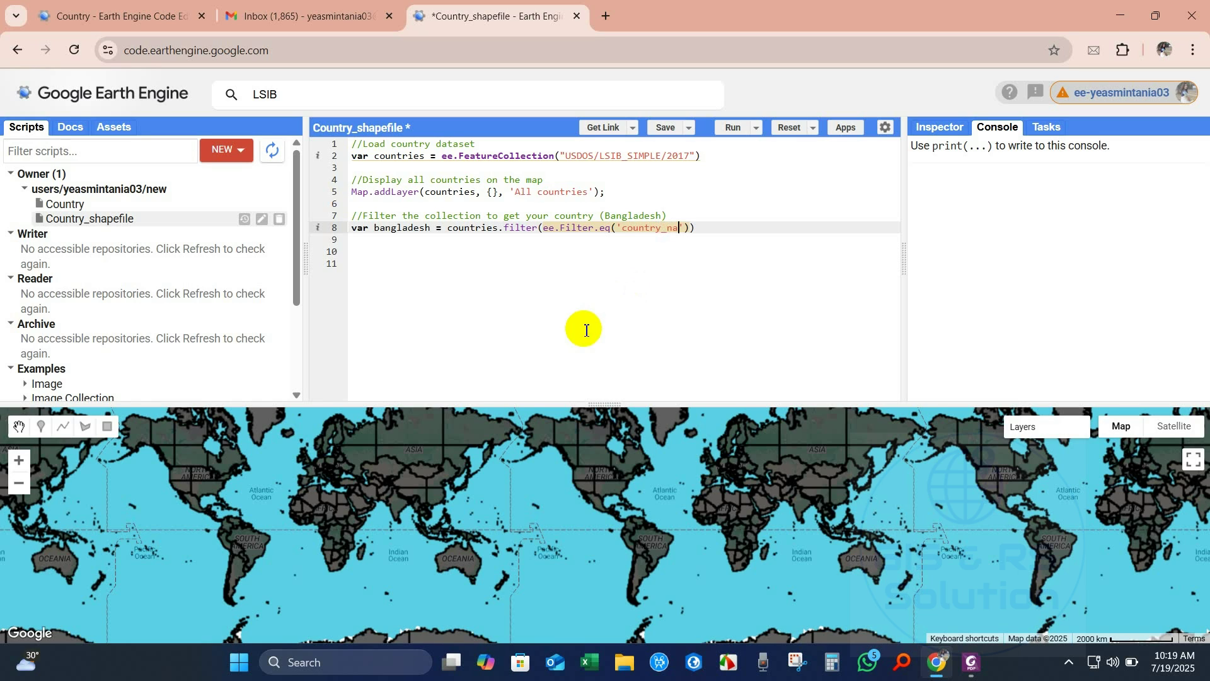
{"action": "type", "text": ", "}
{"action": "type", "text": "Bangla"}
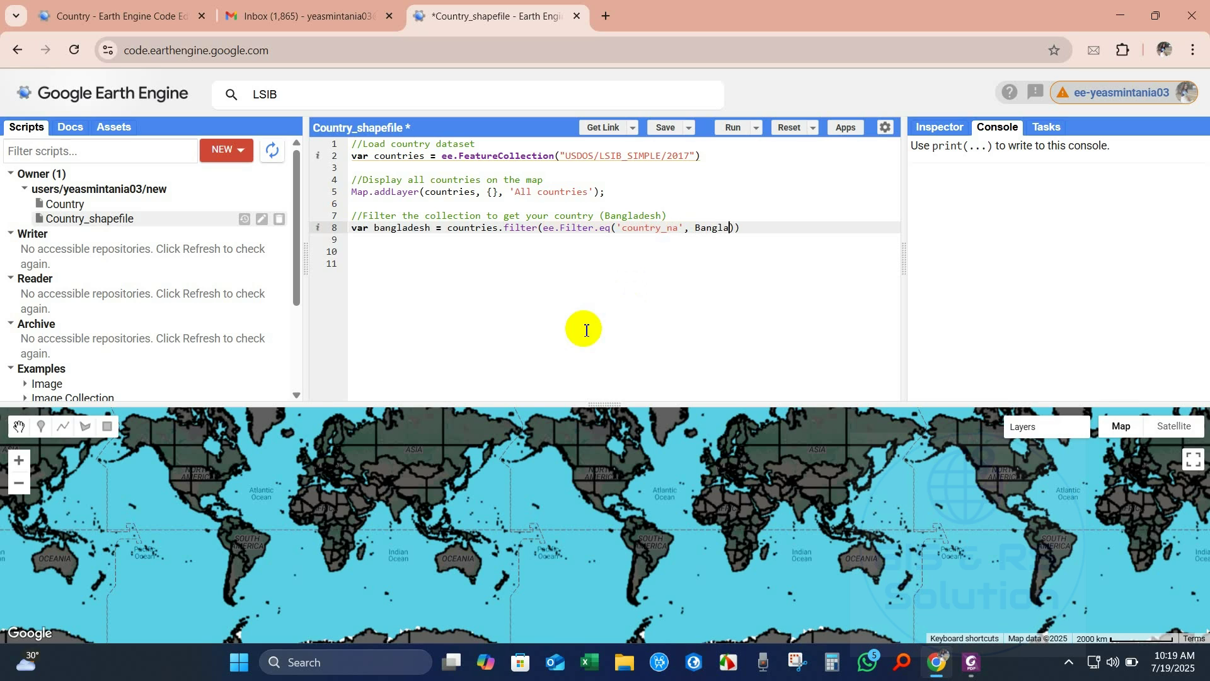
{"action": "type", "text": "desh"}
{"action": "double_click", "coordinate": [725, 228]}
{"action": "type", "text": "'"}
{"action": "left_click", "coordinate": [823, 228]}
{"action": "type", "text": ";"}
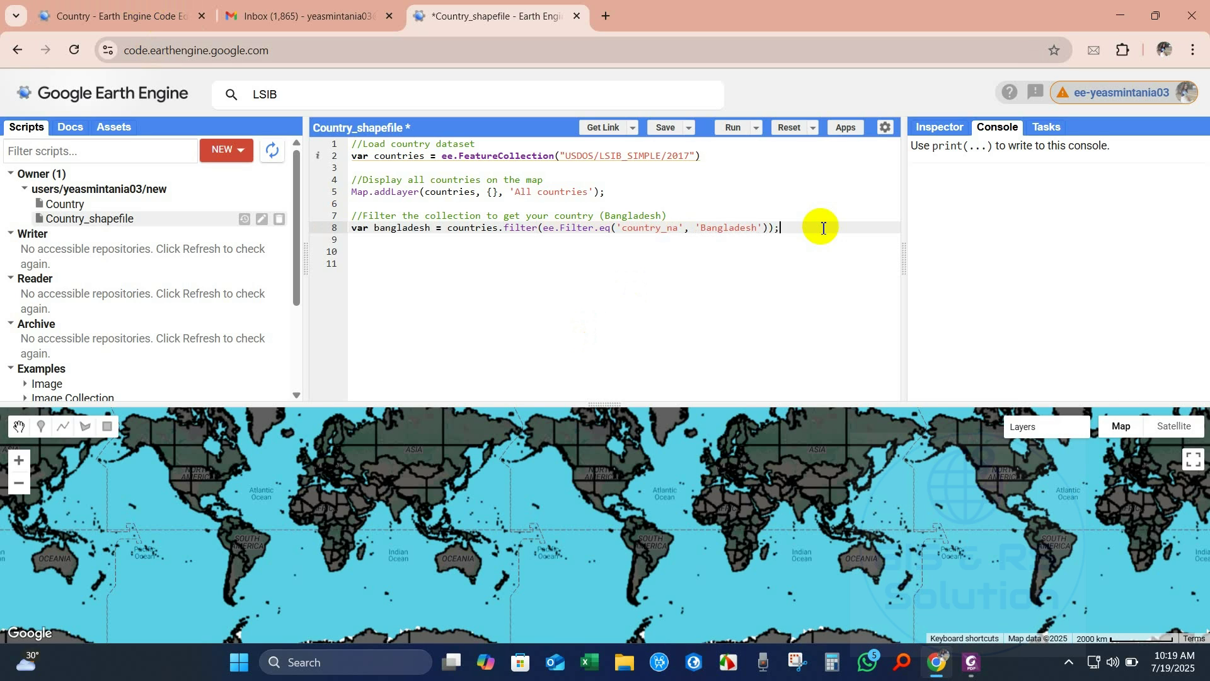
{"action": "left_click_drag", "start_coordinate": [781, 227], "coordinate": [451, 232]}
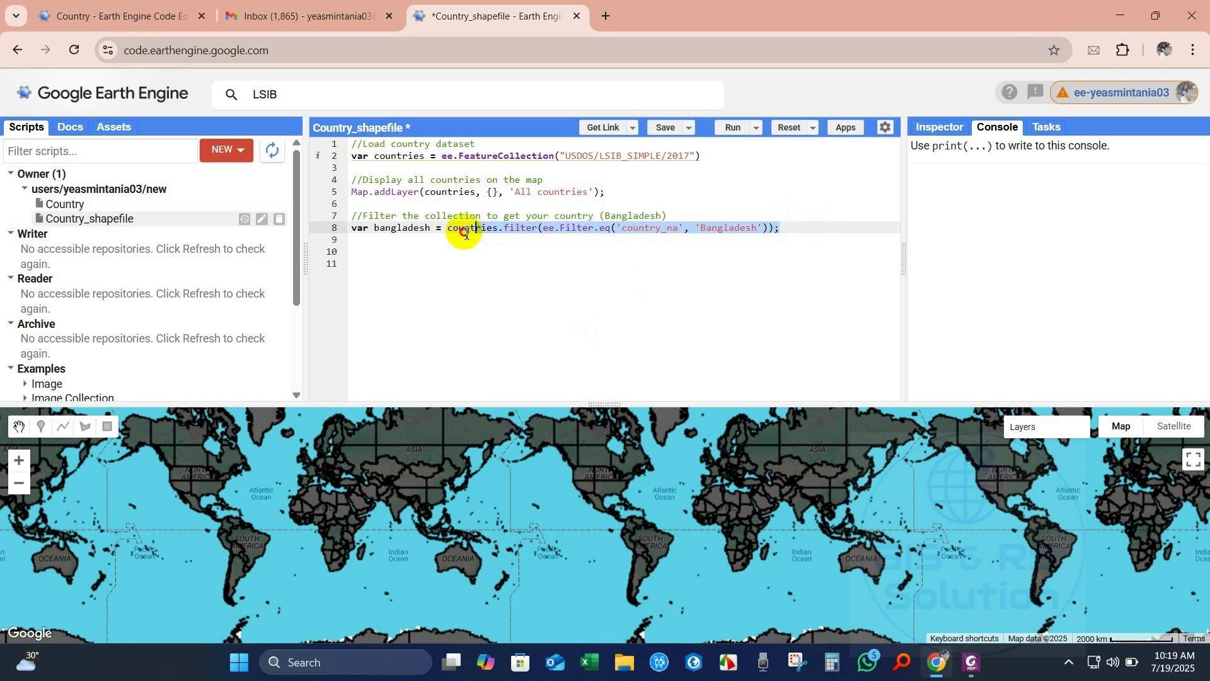
{"action": "left_click", "coordinate": [486, 236]}
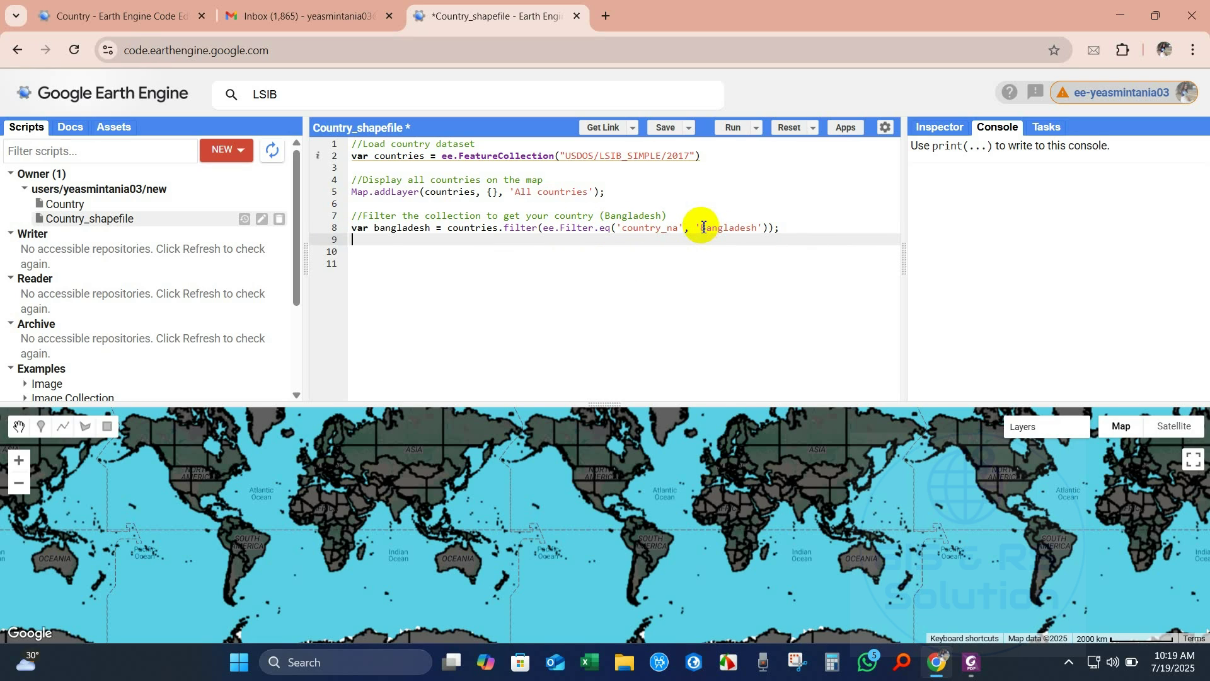
{"action": "left_click_drag", "start_coordinate": [704, 227], "coordinate": [756, 228]}
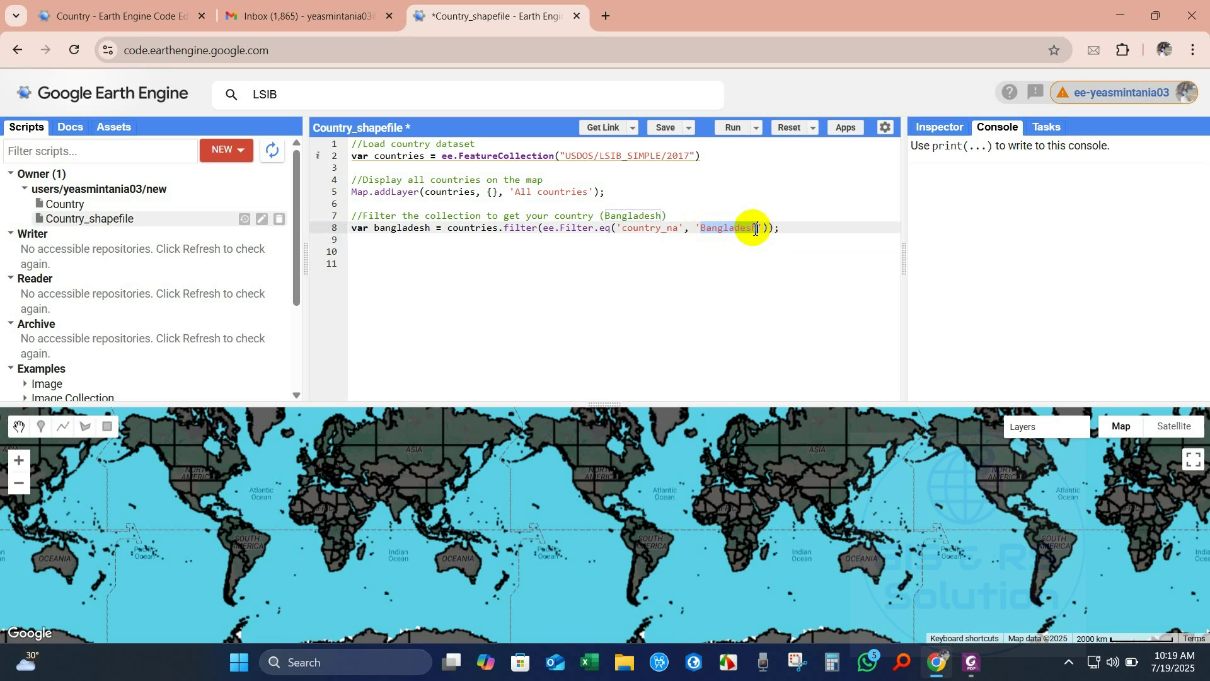
{"action": "left_click", "coordinate": [788, 229]}
Add a '//Display Bangladesh' comment and Map.centerObject(bangladesh, 5)
{"action": "key", "text": "Return"}
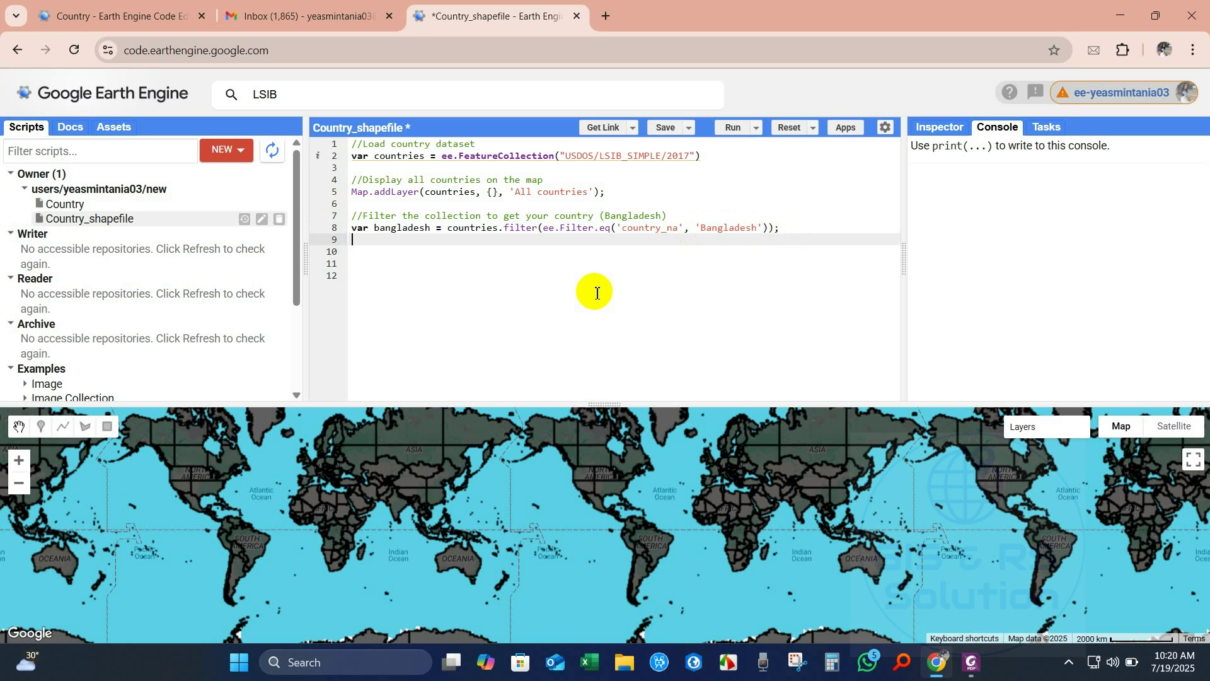
{"action": "key", "text": "Return"}
{"action": "type", "text": "//D"}
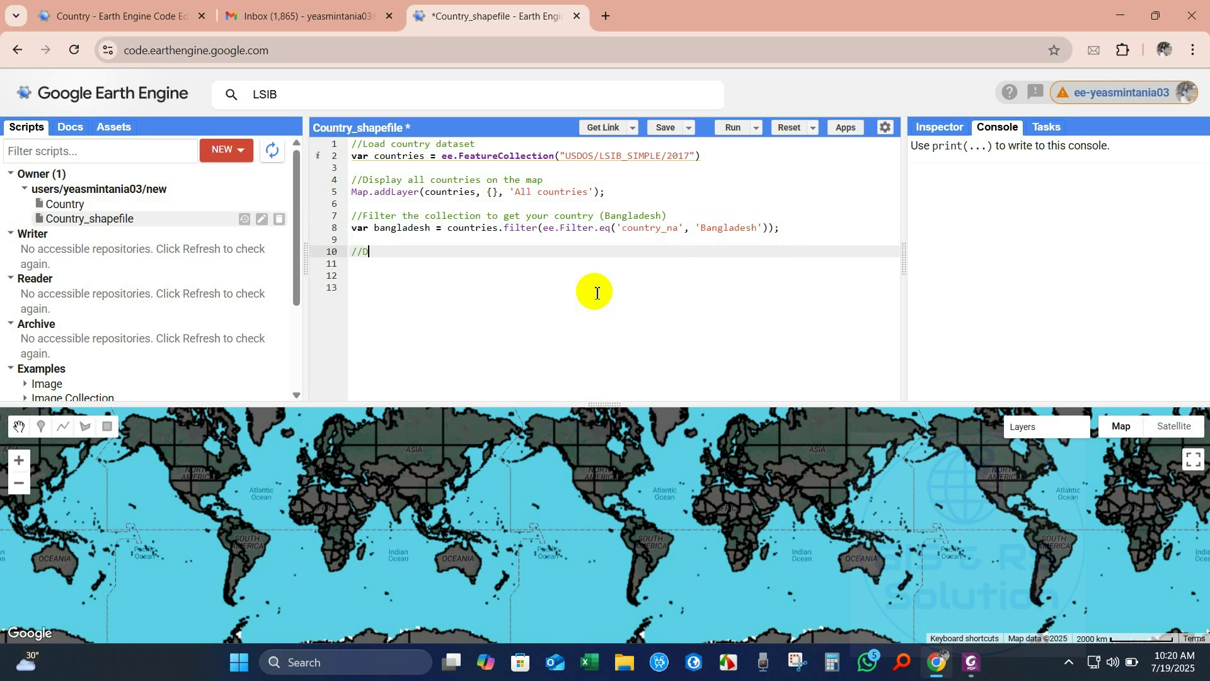
{"action": "type", "text": "isplay "}
{"action": "type", "text": "Banglade"}
{"action": "type", "text": "sh on the Map"}
{"action": "key", "text": "Return"}
{"action": "key", "text": "Return"}
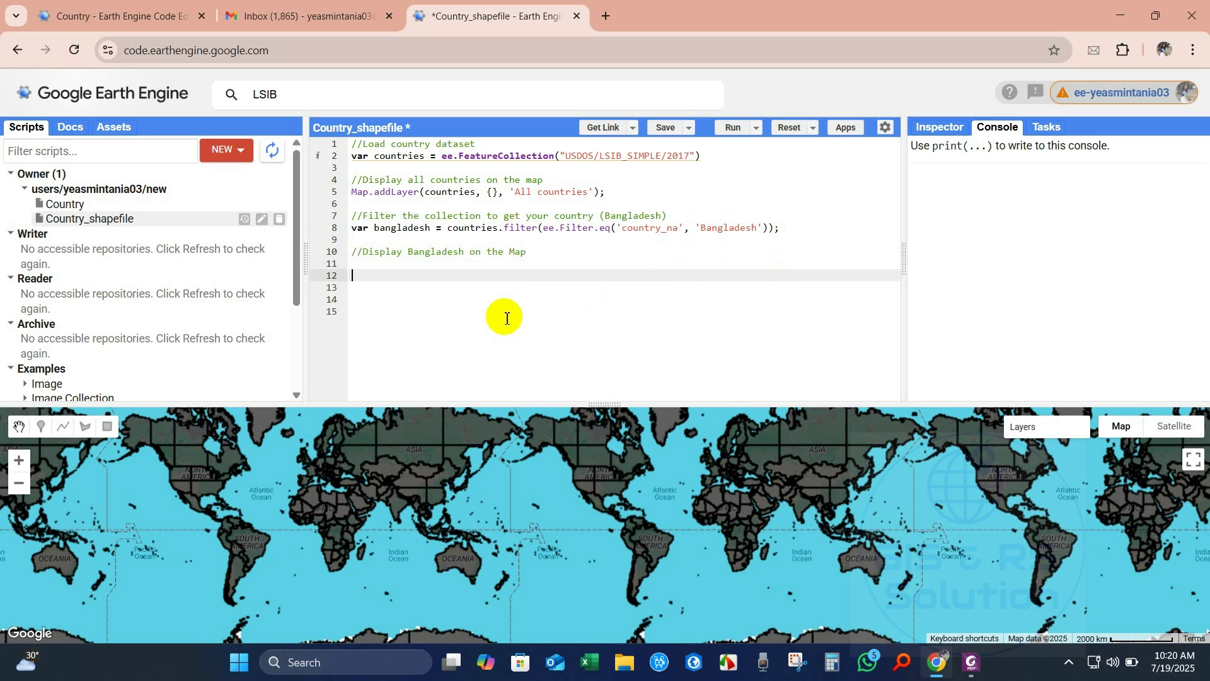
{"action": "type", "text": "Map.cen"}
{"action": "type", "text": "terObject"}
{"action": "type", "text": "("}
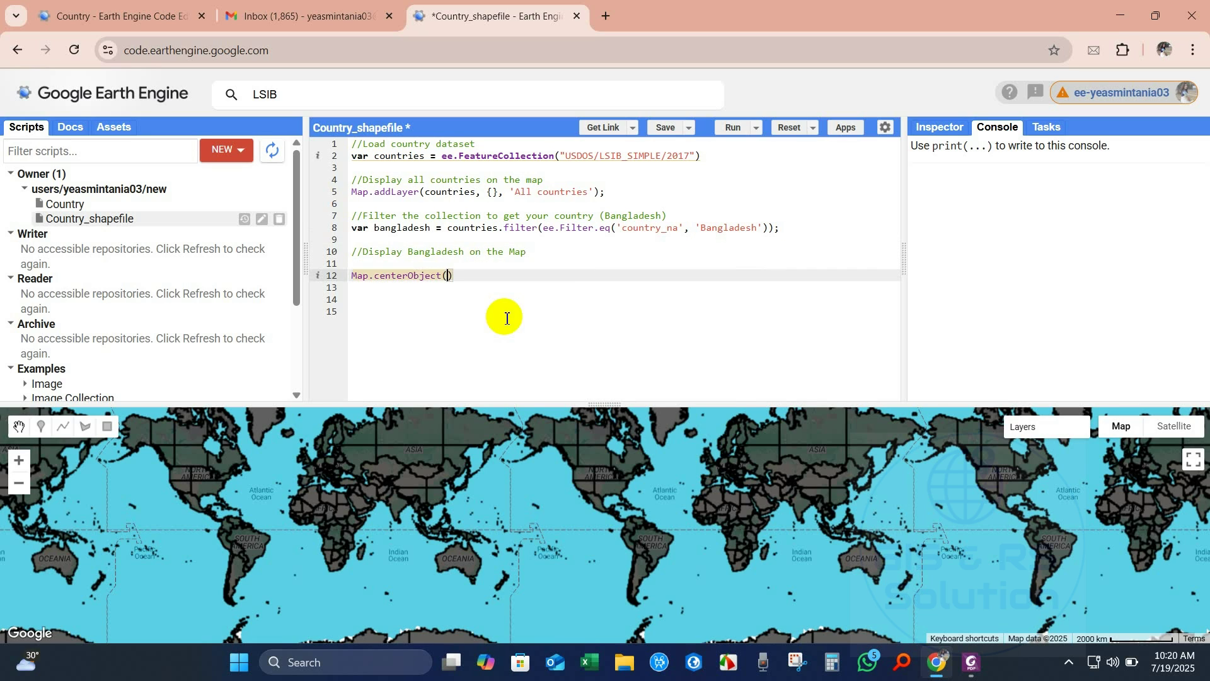
{"action": "double_click", "coordinate": [417, 229]}
{"action": "key", "text": "ctrl+c"}
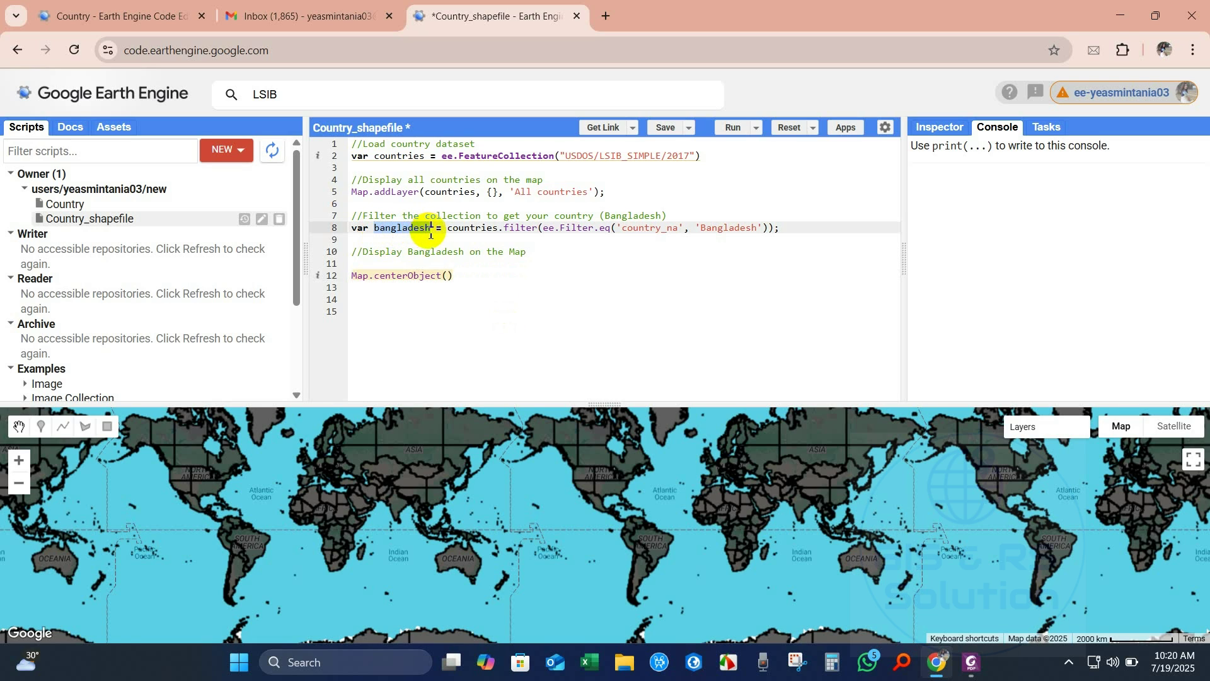
{"action": "left_click", "coordinate": [450, 276]}
{"action": "key", "text": "ctrl+v"}
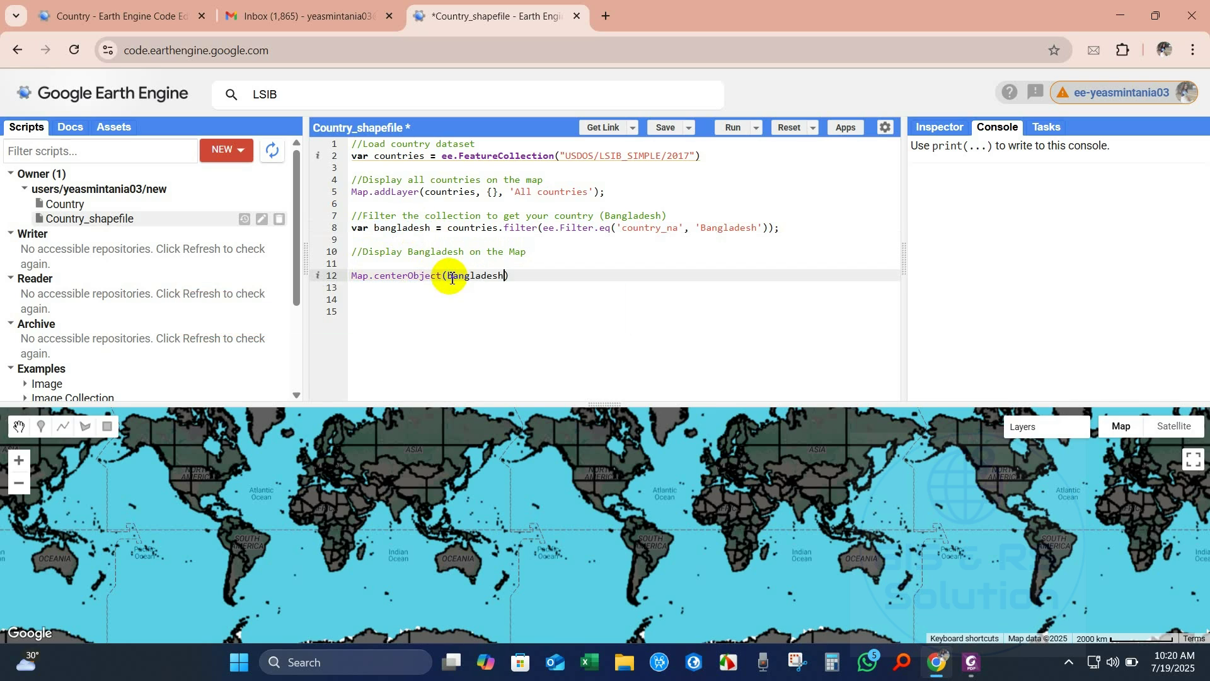
{"action": "type", "text": ", 5"}
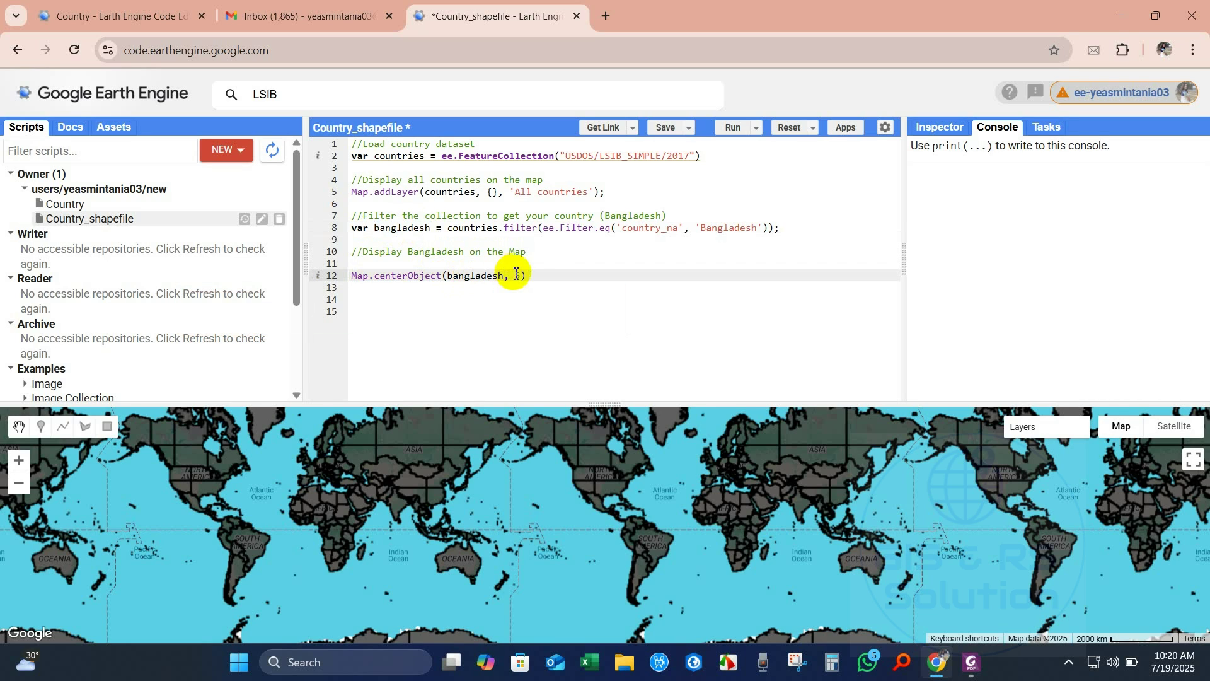
Add Map.addLayer(bangladesh, {color: 'red'}, 'Bangladesh'); on line 13
{"action": "key", "text": "Return"}
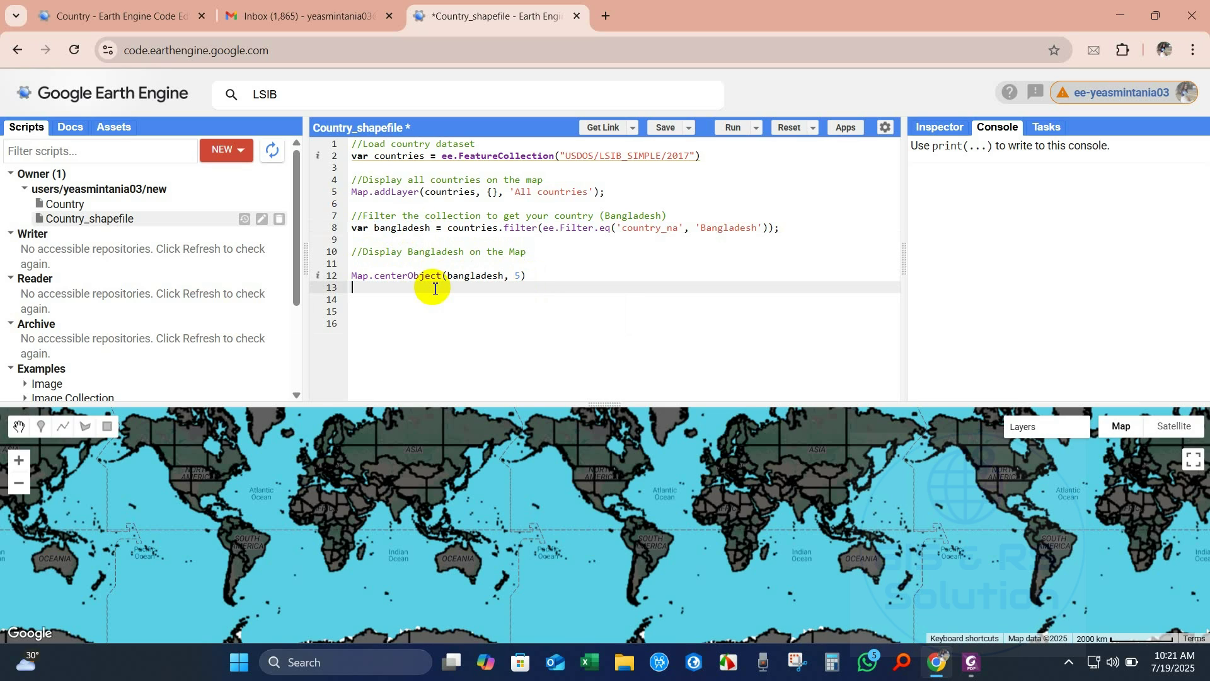
{"action": "type", "text": "Map.a"}
{"action": "type", "text": "ddLay"}
{"action": "type", "text": "er("}
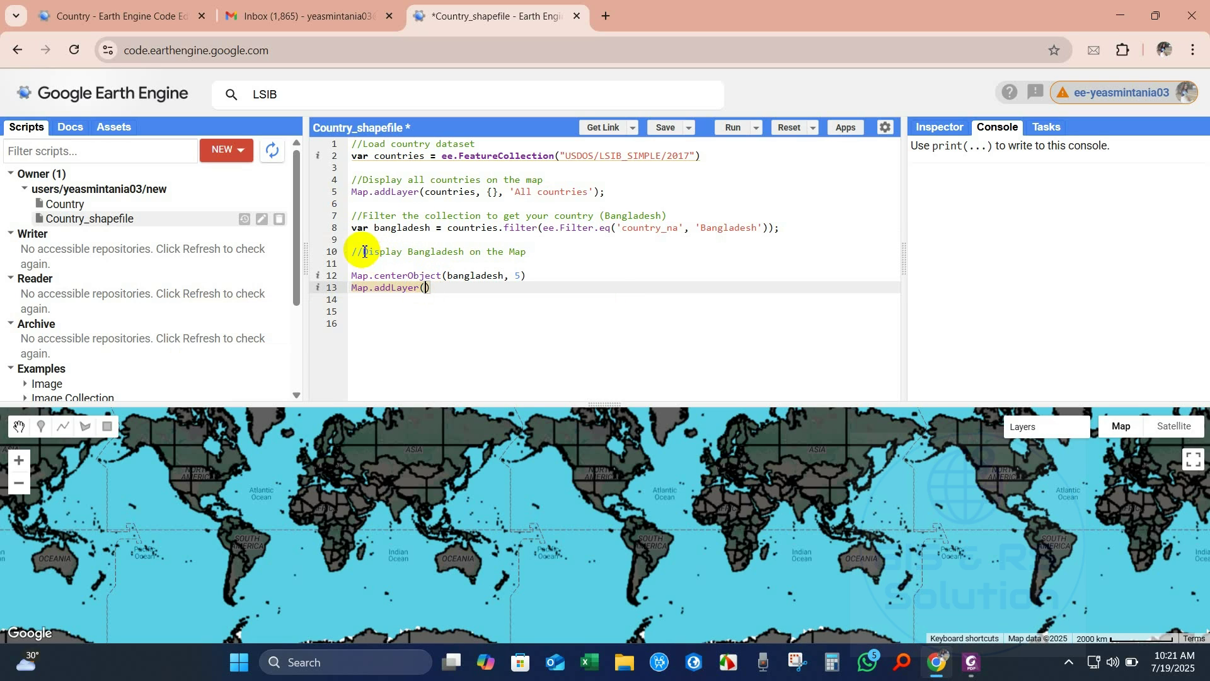
{"action": "left_click_drag", "start_coordinate": [376, 229], "coordinate": [431, 230]}
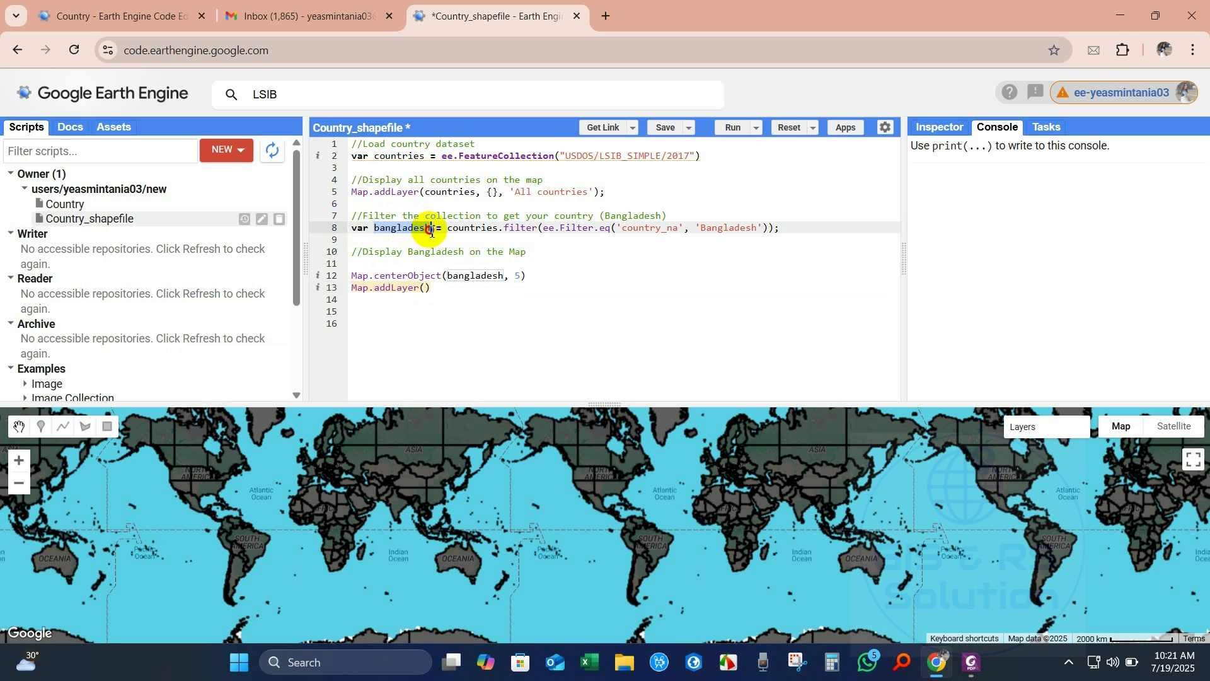
{"action": "key", "text": "ctrl+c"}
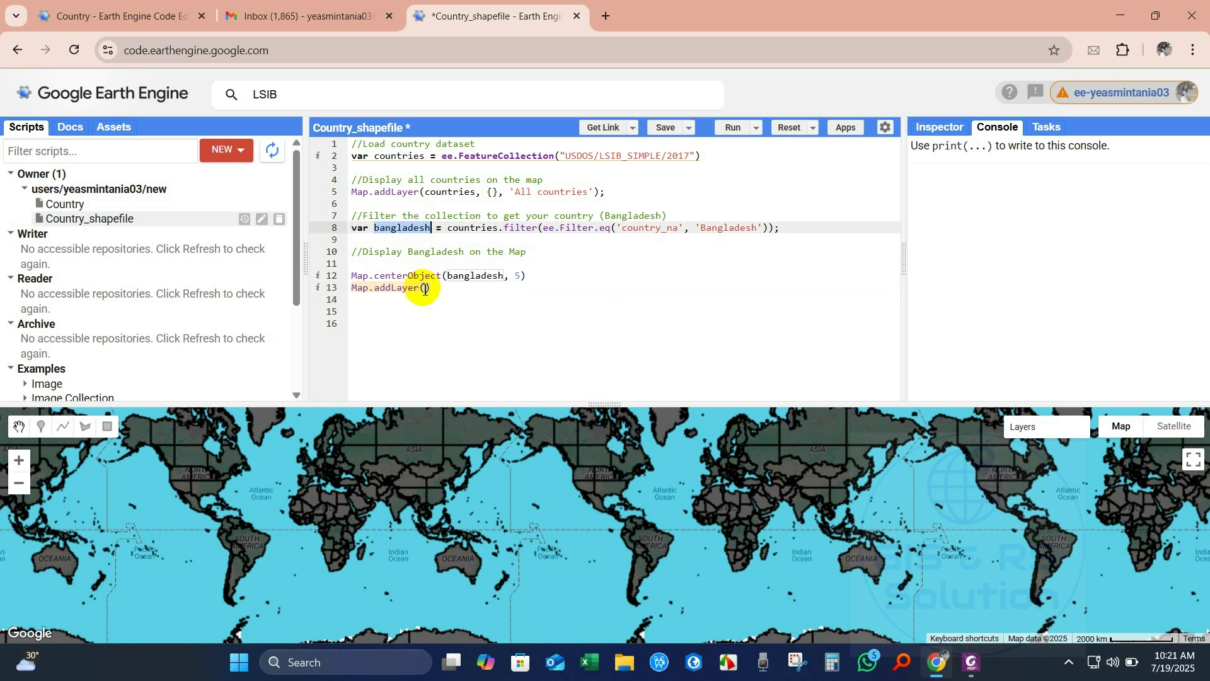
{"action": "left_click", "coordinate": [424, 289]}
{"action": "key", "text": "ctrl+v"}
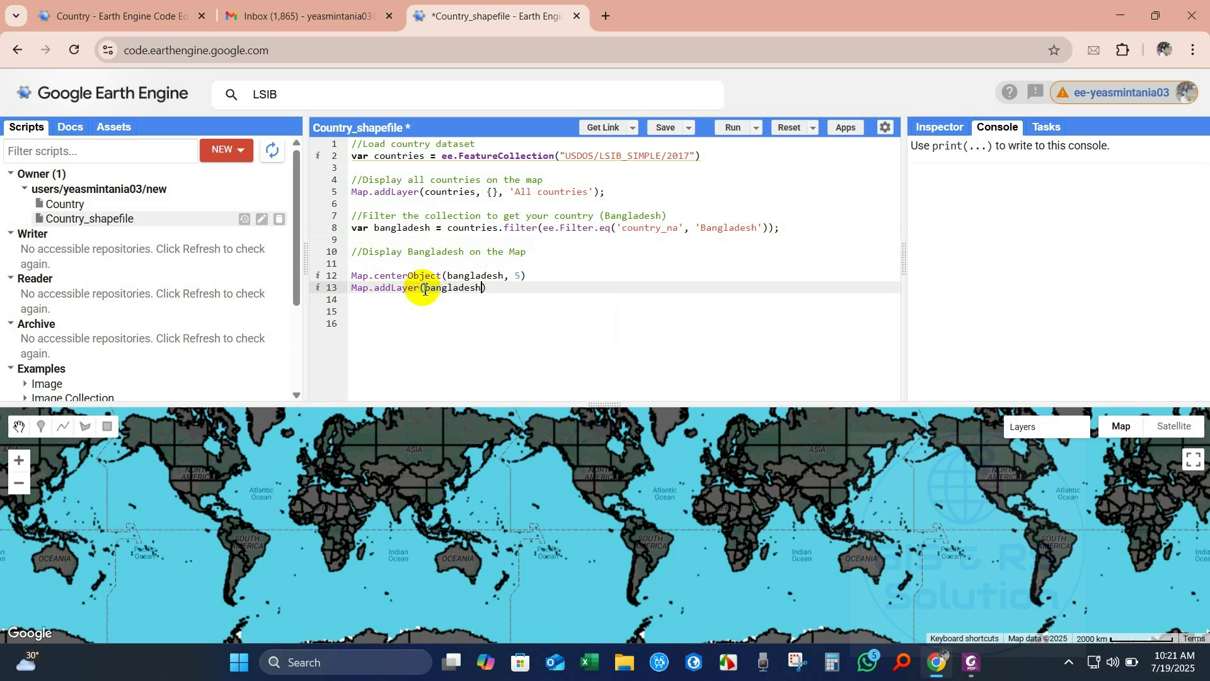
{"action": "type", "text": ", "}
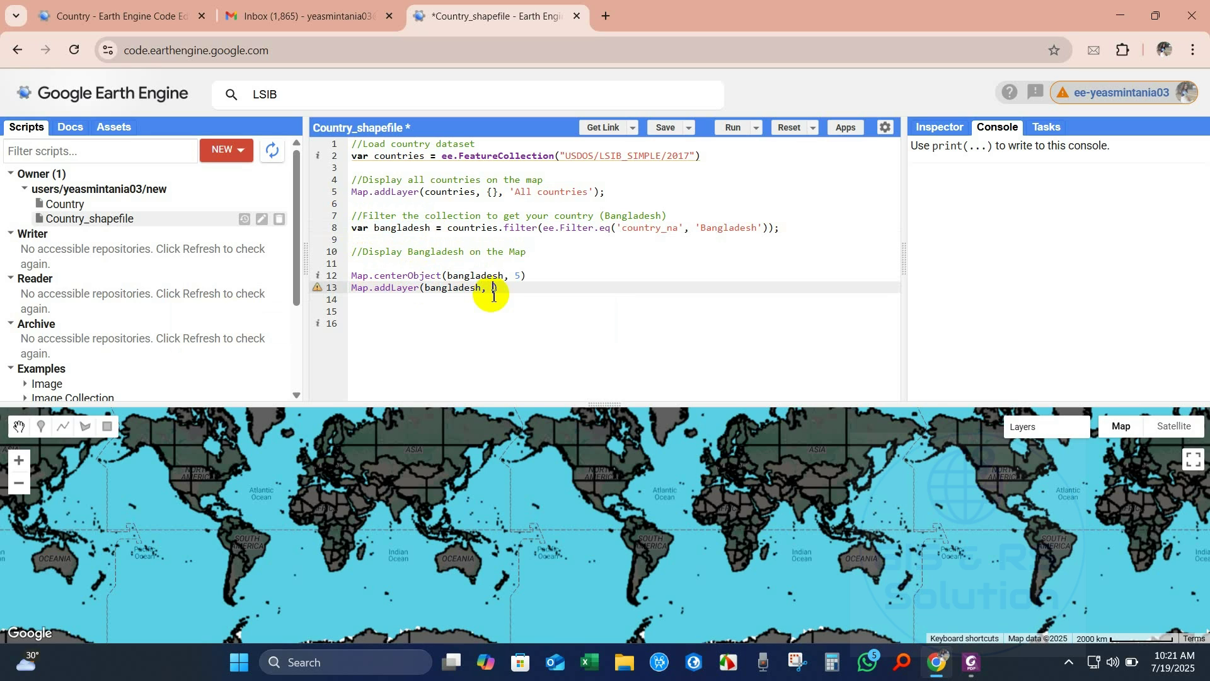
{"action": "type", "text": "{"}
{"action": "type", "text": "color:"}
{"action": "type", "text": " 'red'}"}
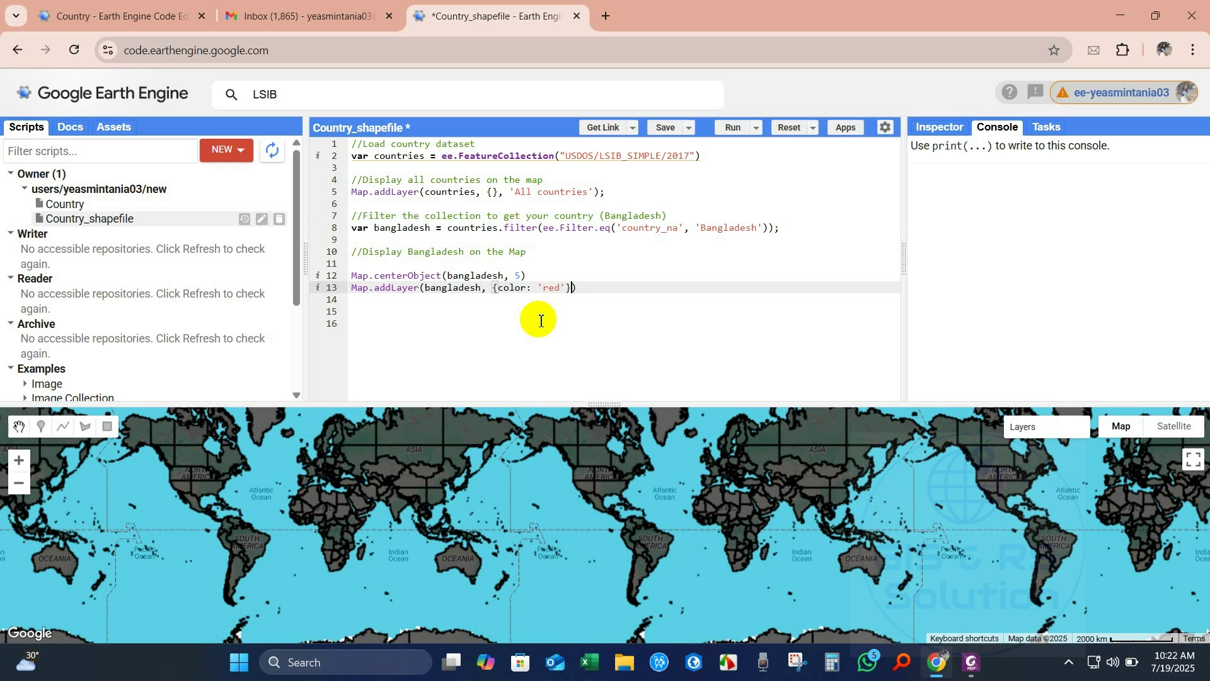
{"action": "type", "text": ","}
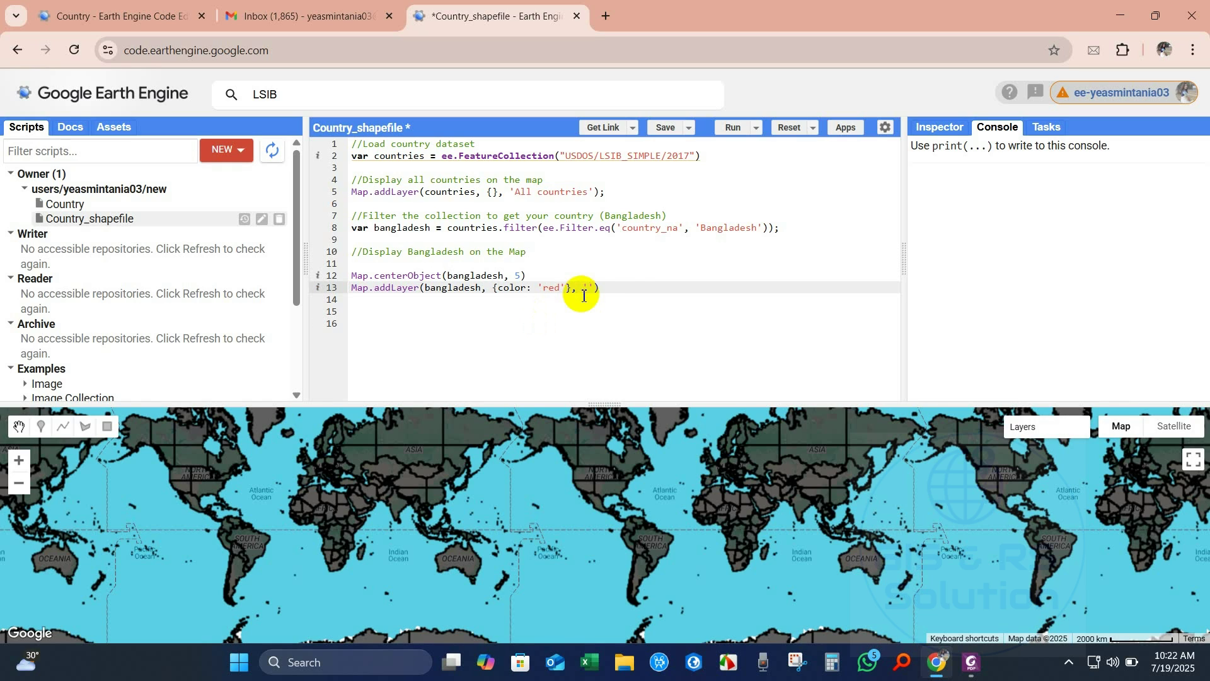
{"action": "left_click_drag", "start_coordinate": [699, 227], "coordinate": [758, 234]}
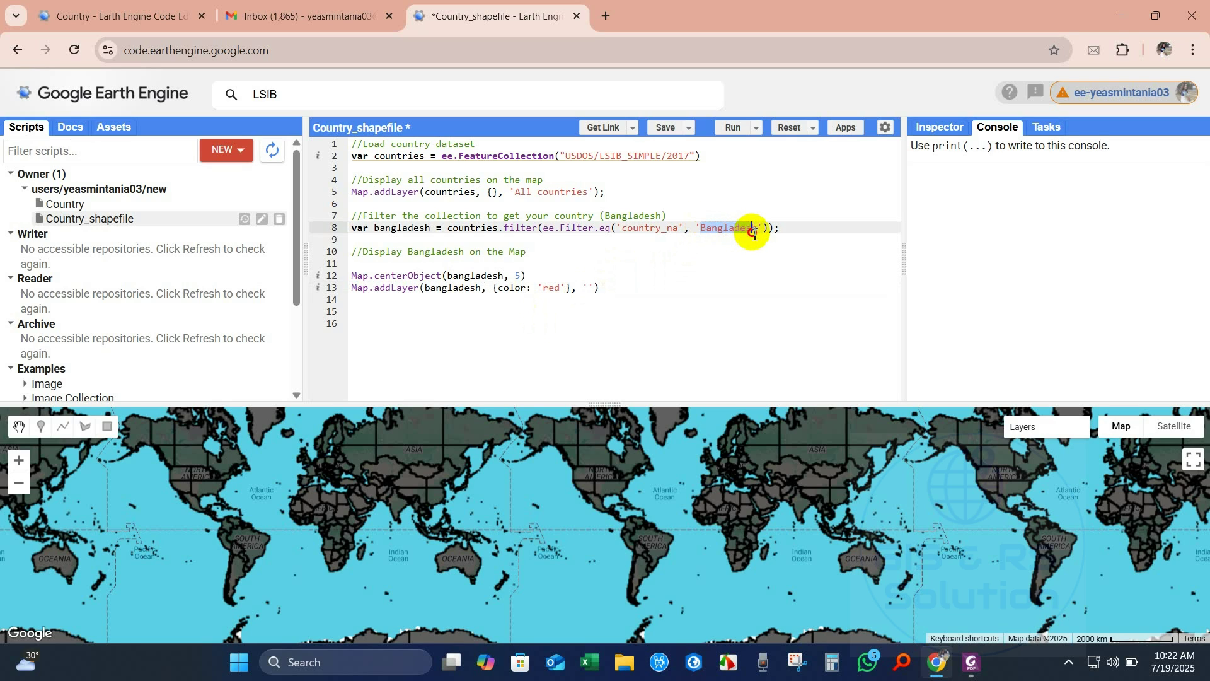
{"action": "left_click", "coordinate": [591, 288]}
{"action": "key", "text": "ctrl+v"}
{"action": "left_click", "coordinate": [664, 286]}
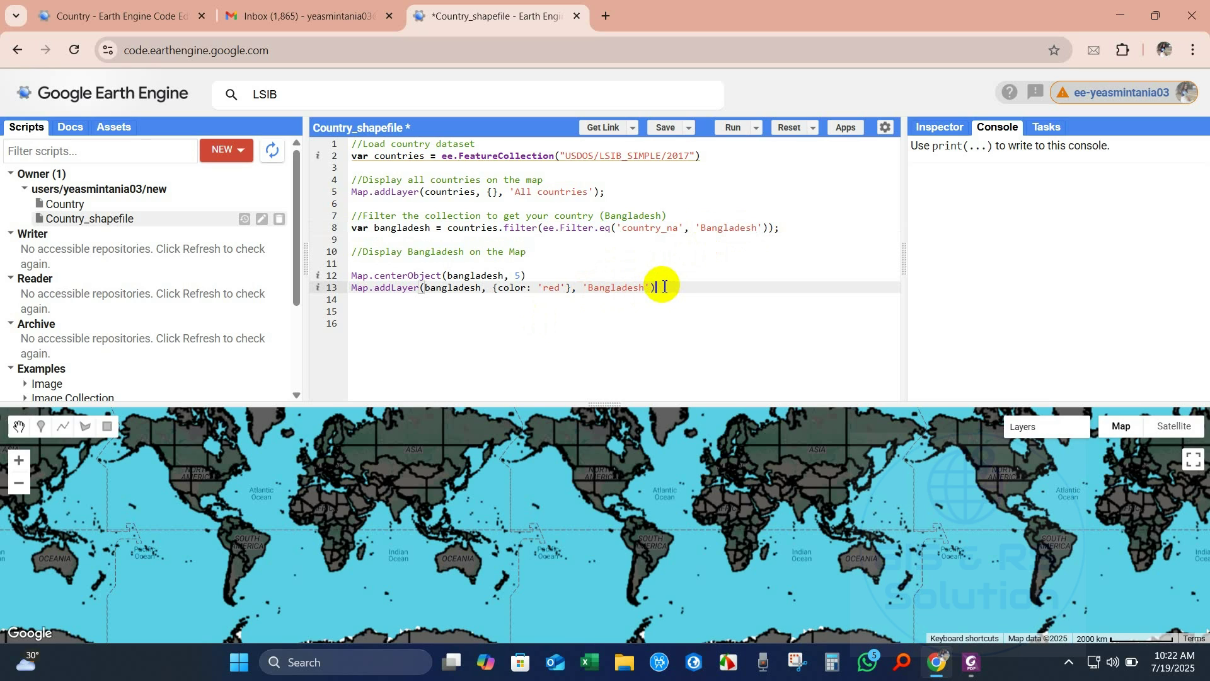
{"action": "type", "text": ";"}
Run the script and zoom the map onto the red Bangladesh polygon
{"action": "left_click_drag", "start_coordinate": [602, 404], "coordinate": [604, 334]}
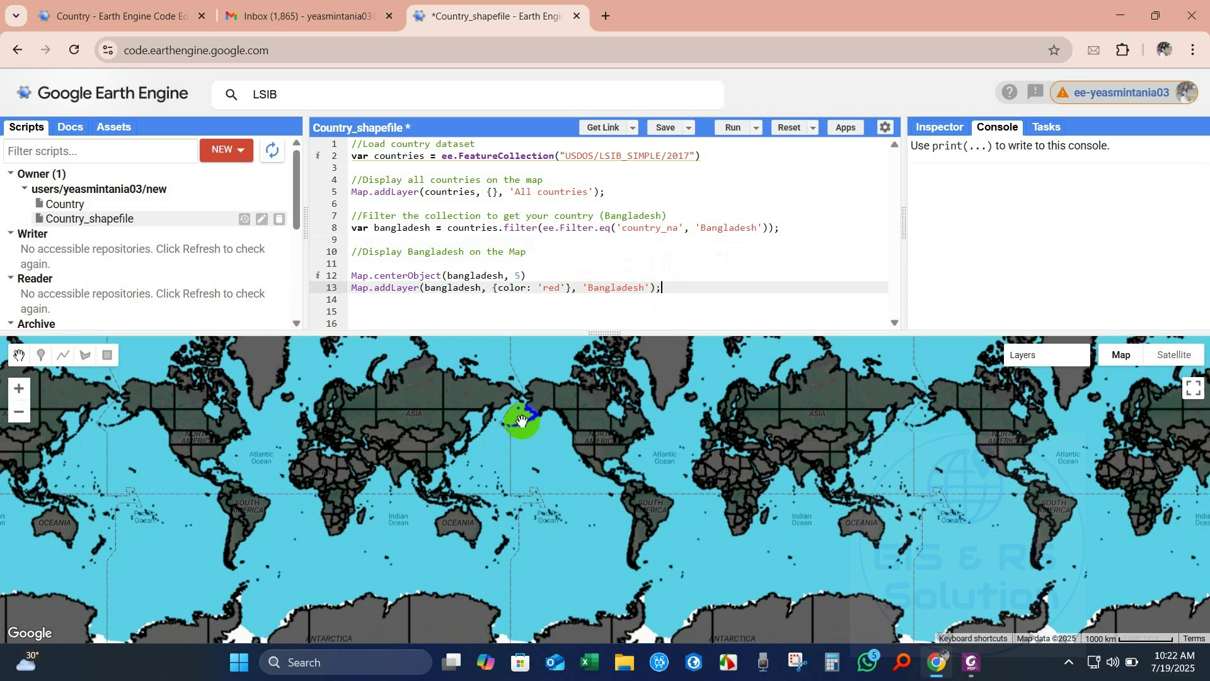
{"action": "left_click_drag", "start_coordinate": [562, 418], "coordinate": [724, 419]}
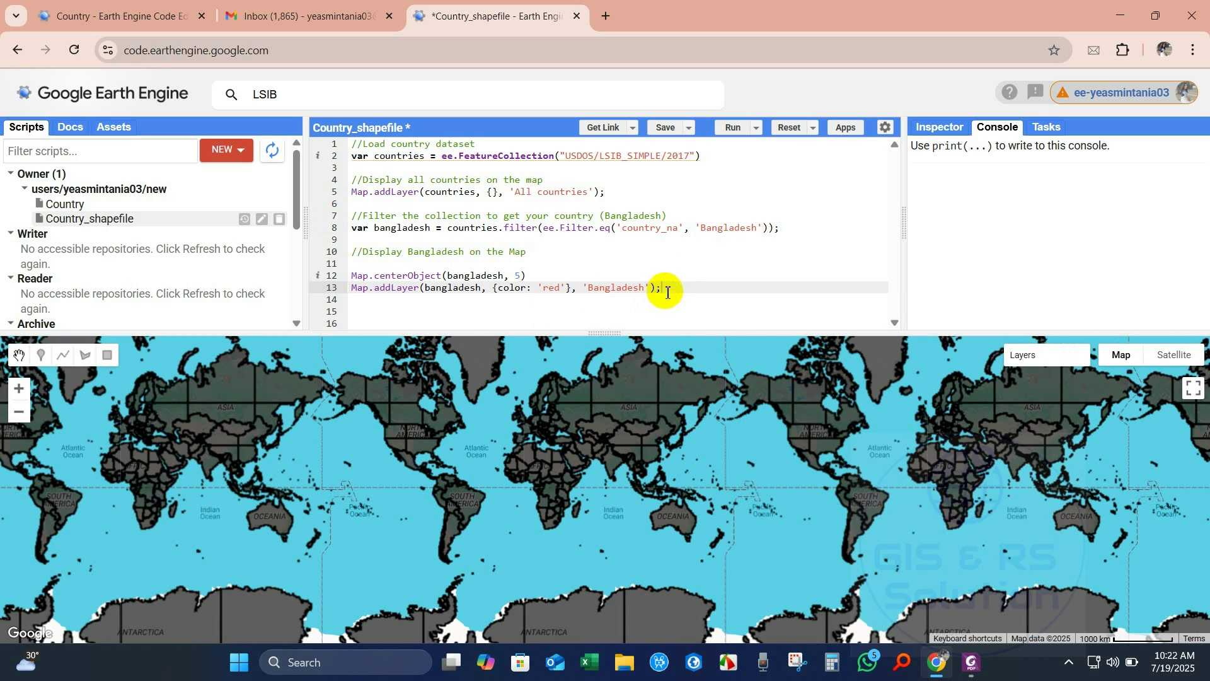
{"action": "left_click", "coordinate": [734, 128]}
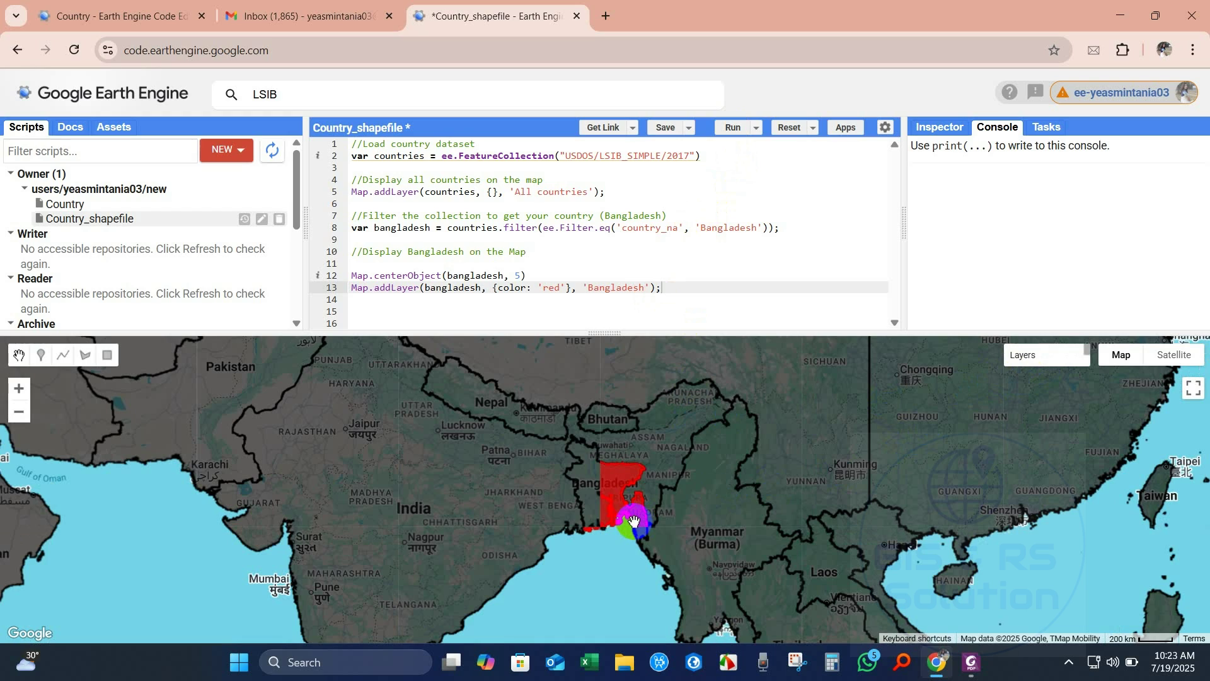
{"action": "scroll", "coordinate": [607, 518], "scroll_direction": "up", "scroll_amount": 2}
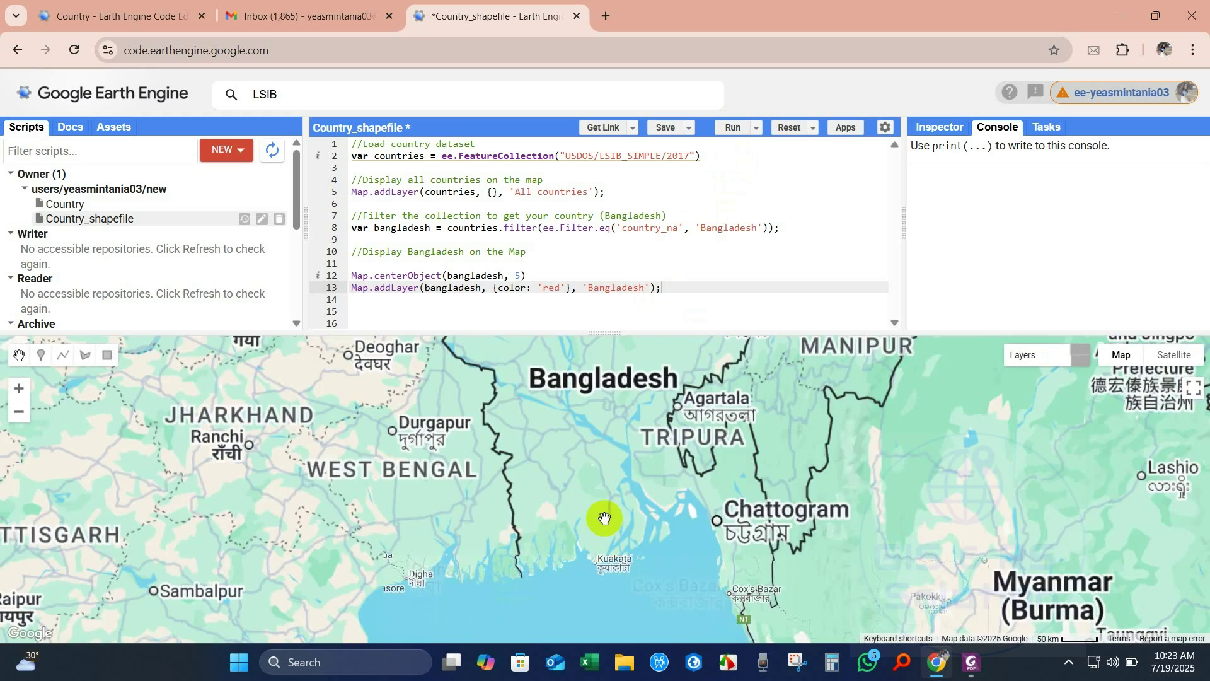
{"action": "scroll", "coordinate": [604, 518], "scroll_direction": "down", "scroll_amount": 1}
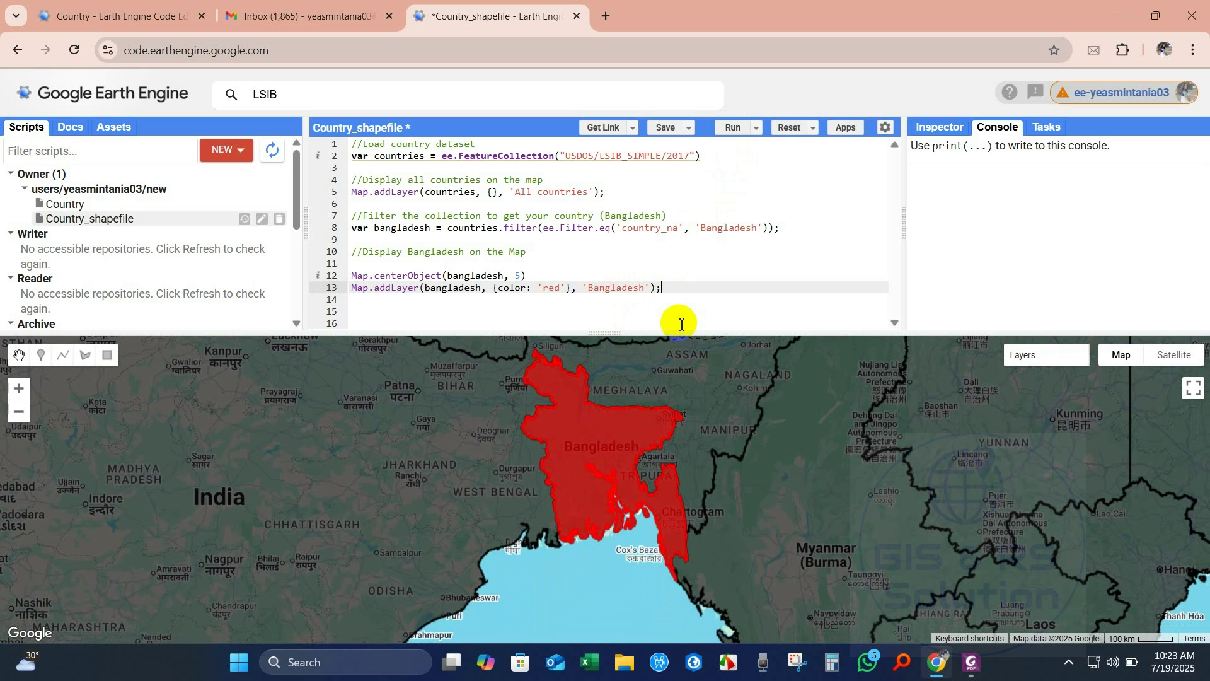
Toggle the All countries layer off and back on to compare
{"action": "key", "text": "Down"}
{"action": "key", "text": "Down"}
{"action": "left_click_drag", "start_coordinate": [604, 333], "coordinate": [590, 424]}
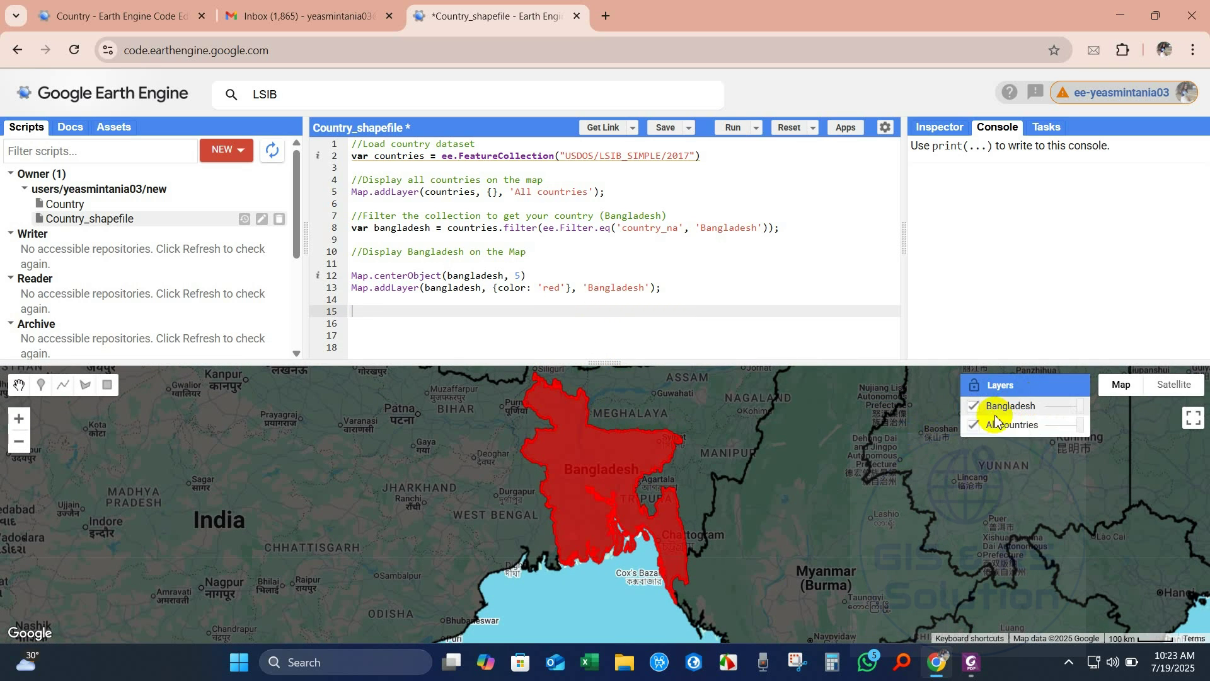
{"action": "left_click", "coordinate": [976, 426]}
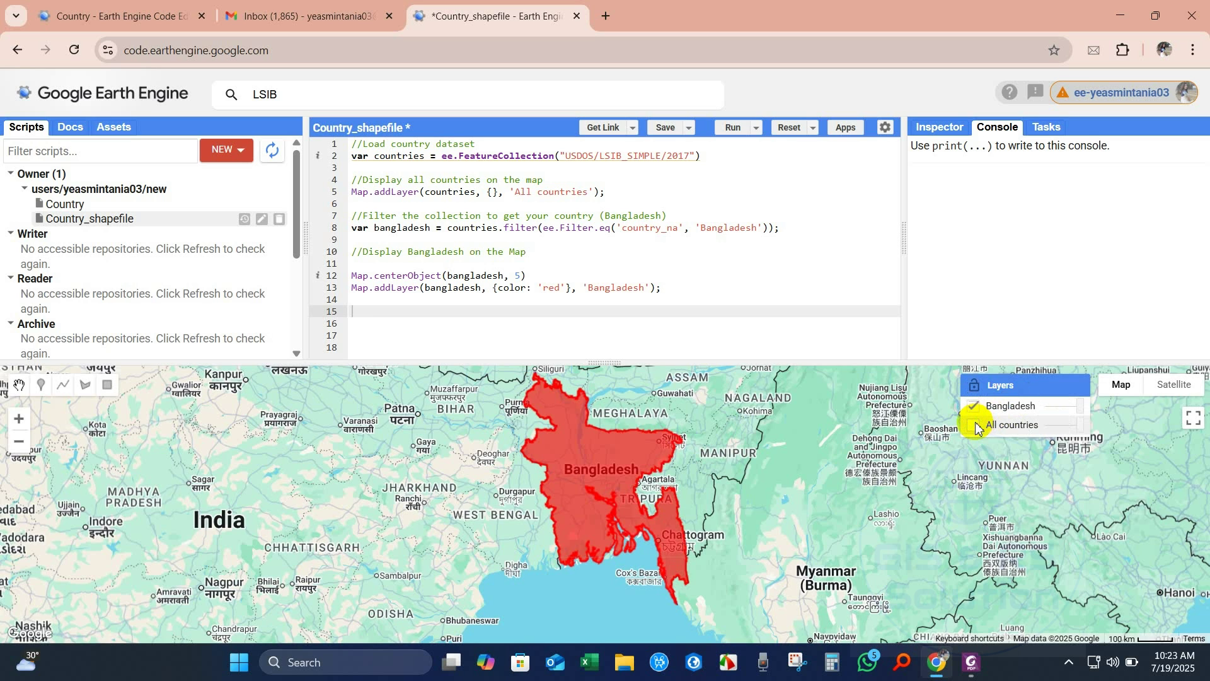
{"action": "left_click", "coordinate": [976, 426]}
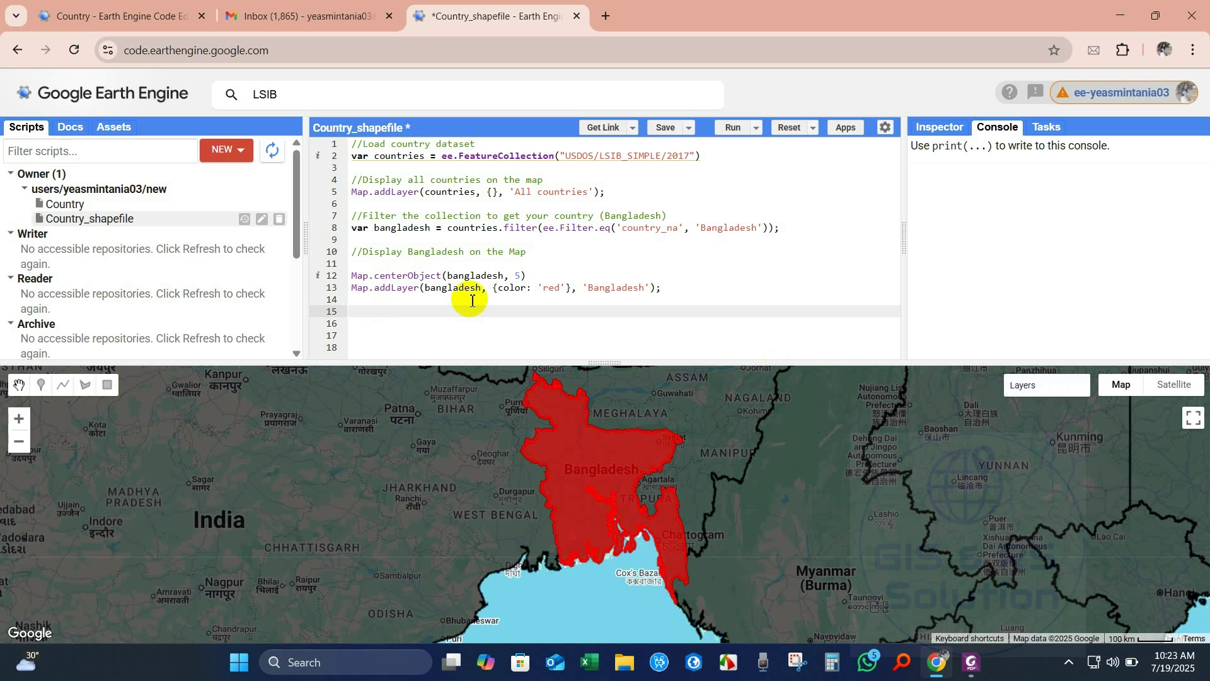
Add an 'Export shapefile' comment with blank lines below
{"action": "type", "text": "//Exp"}
{"action": "type", "text": "ort shap"}
{"action": "type", "text": "efi"}
{"action": "type", "text": "le to Google drive"}
{"action": "key", "text": "Return"}
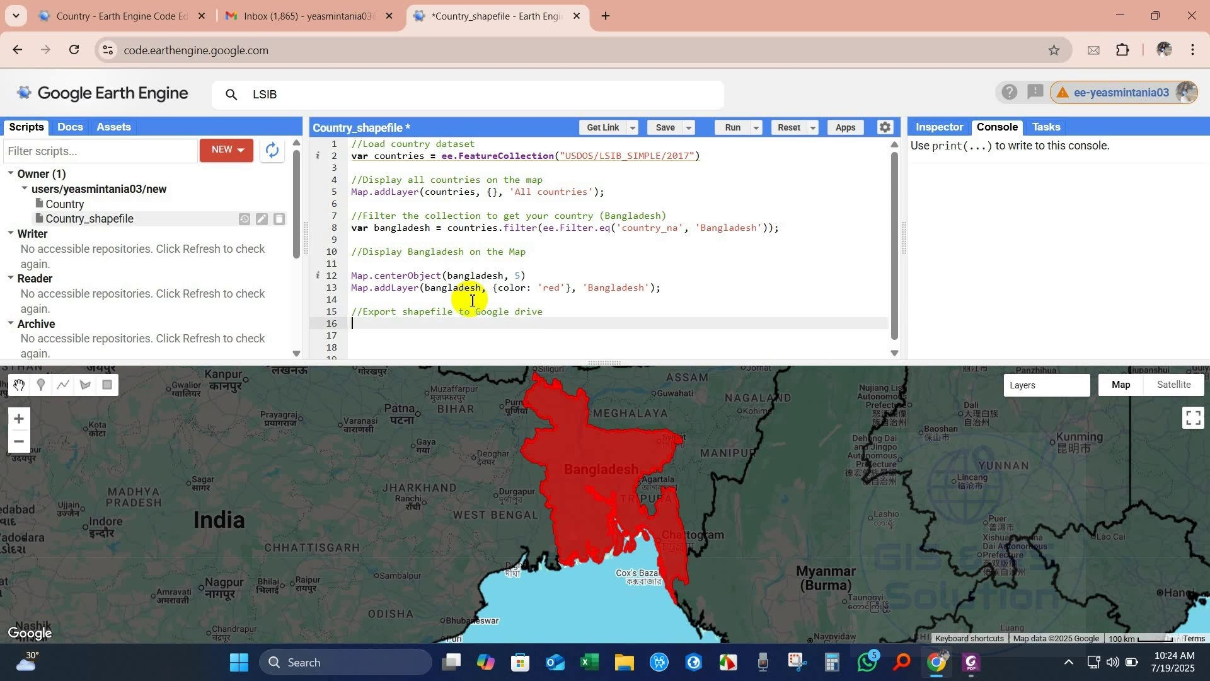
{"action": "key", "text": "Return"}
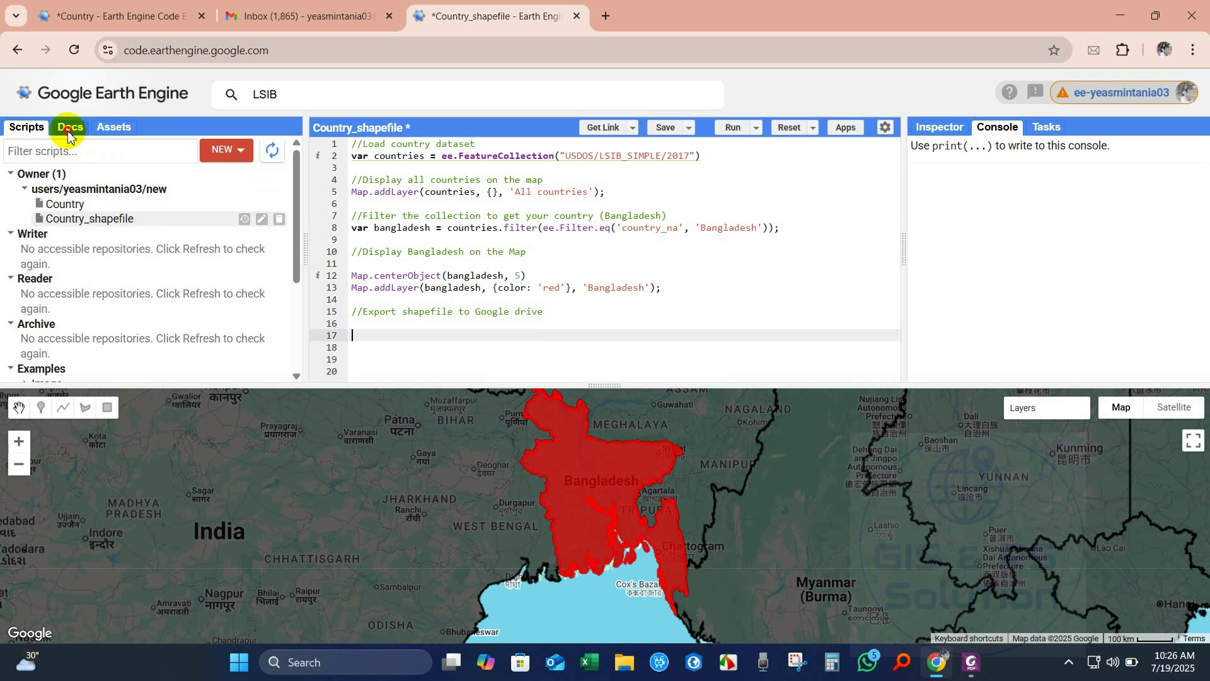
Search the Docs for 'export' and copy Export.table.toDrive
{"action": "left_click", "coordinate": [68, 127]}
{"action": "left_click", "coordinate": [76, 151]}
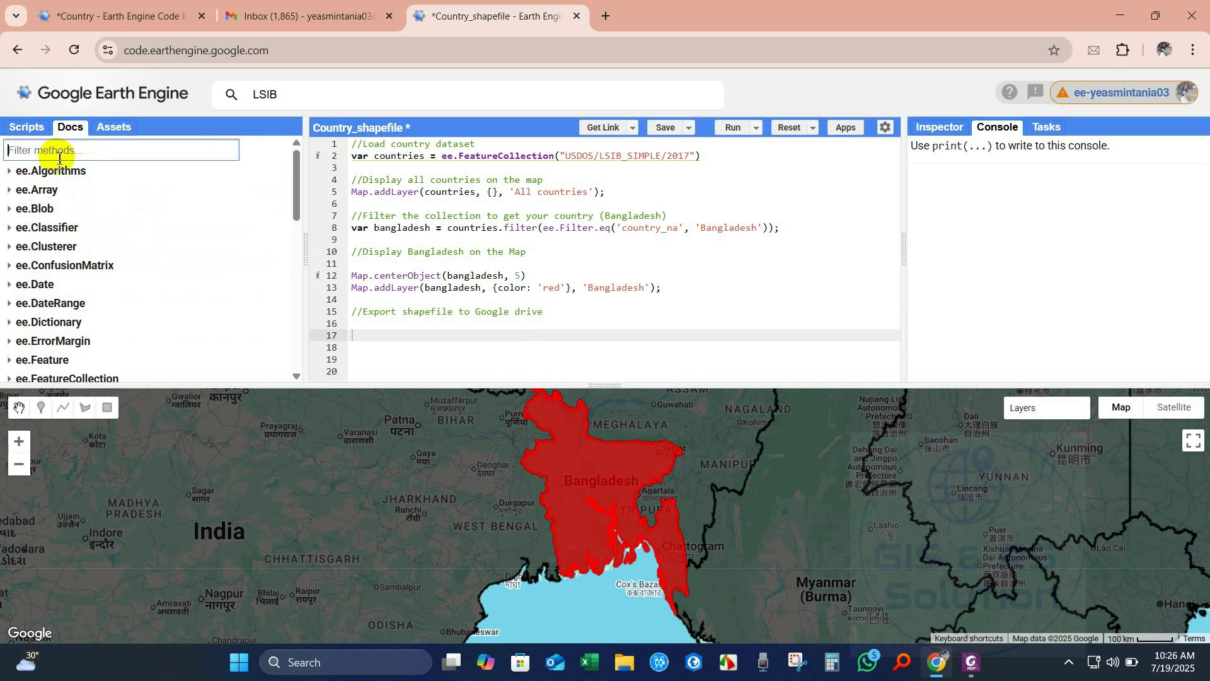
{"action": "type", "text": "export"}
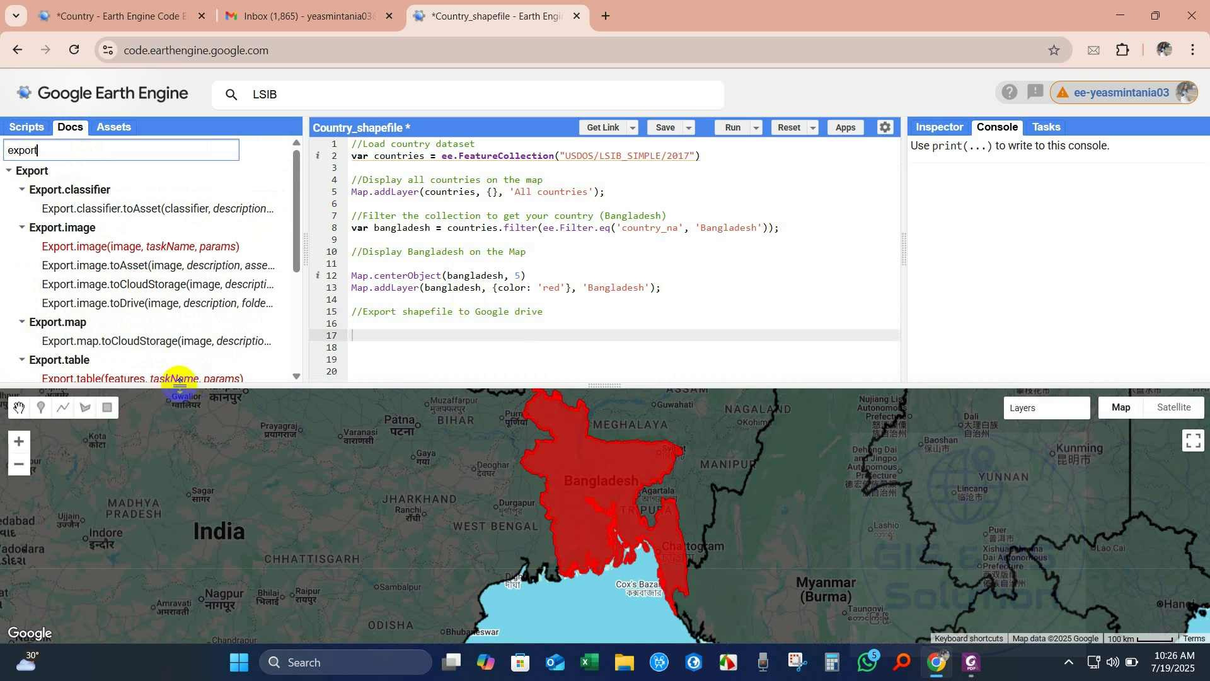
{"action": "left_click_drag", "start_coordinate": [220, 386], "coordinate": [217, 498]}
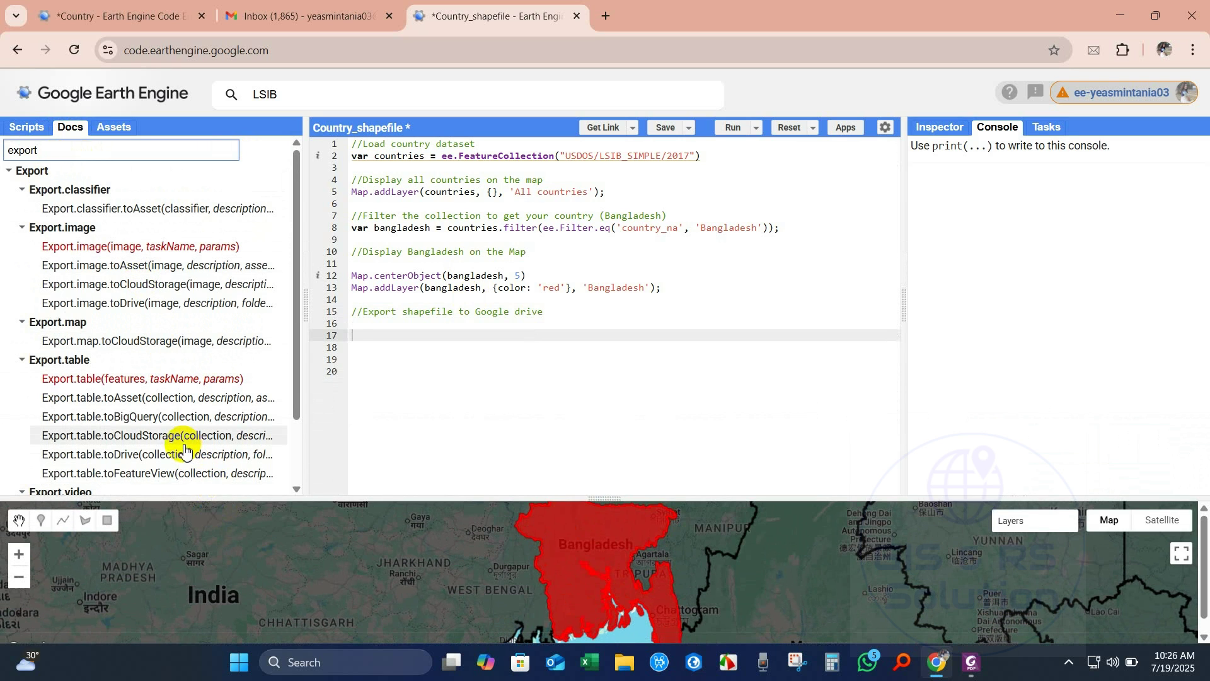
{"action": "left_click", "coordinate": [120, 463]}
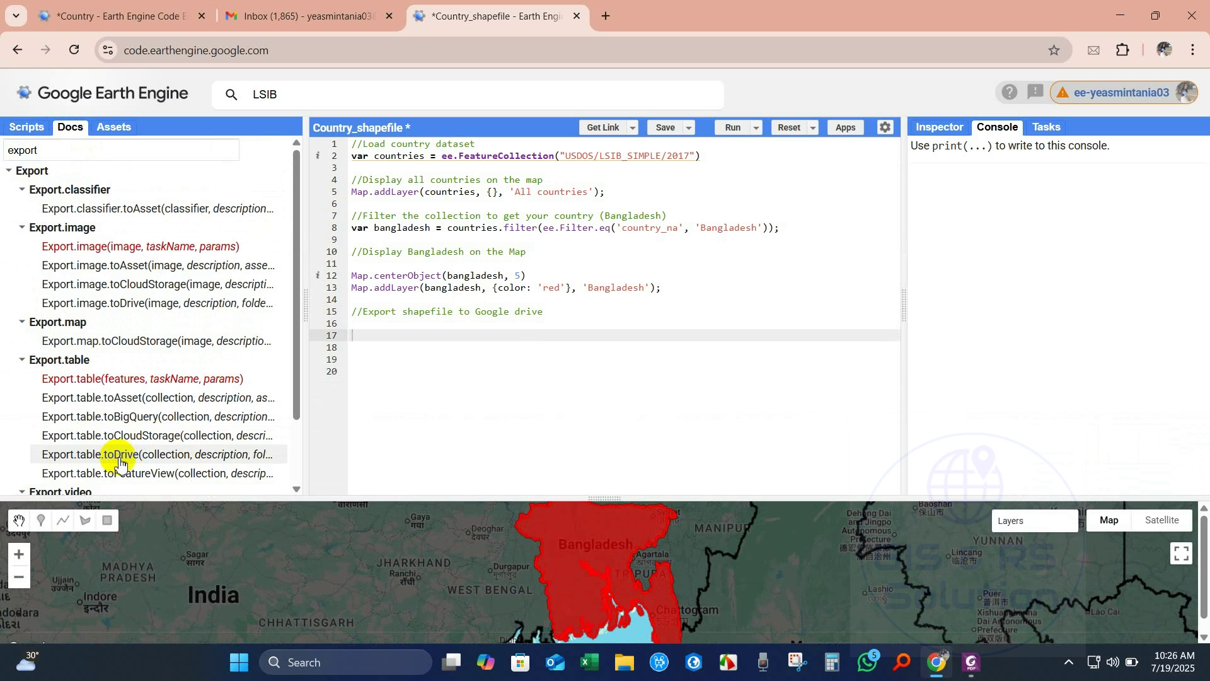
{"action": "left_click", "coordinate": [119, 455]}
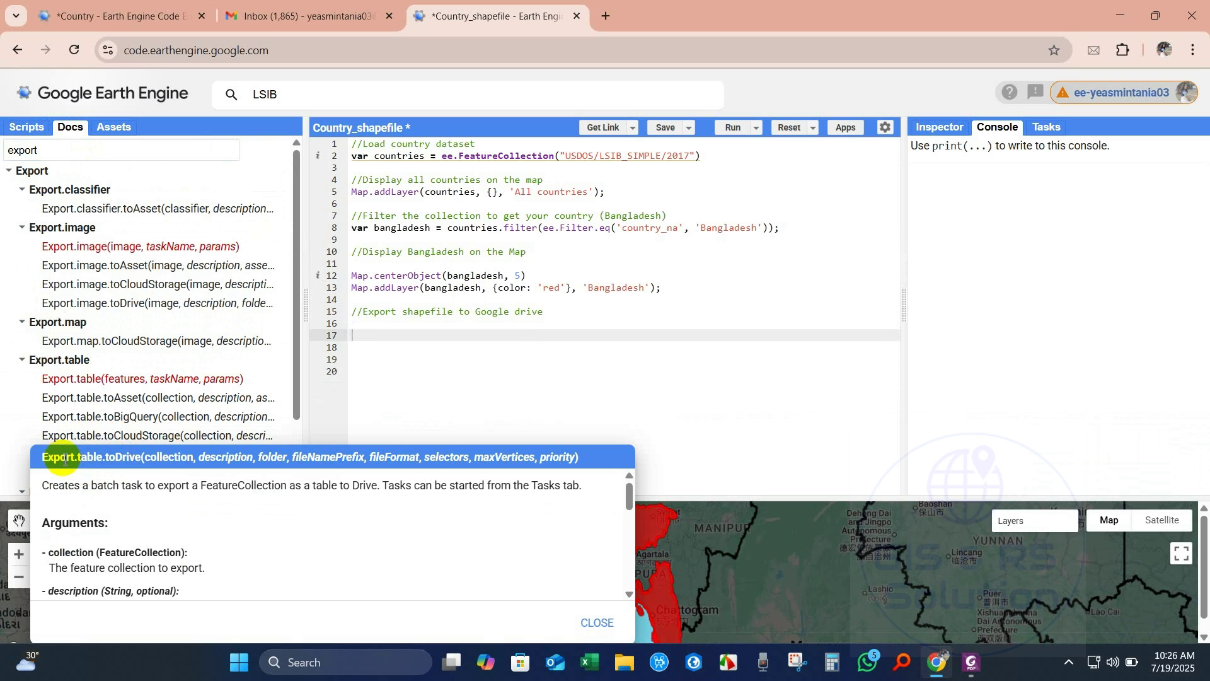
{"action": "left_click_drag", "start_coordinate": [44, 454], "coordinate": [141, 456]}
{"action": "key", "text": "ctrl+c"}
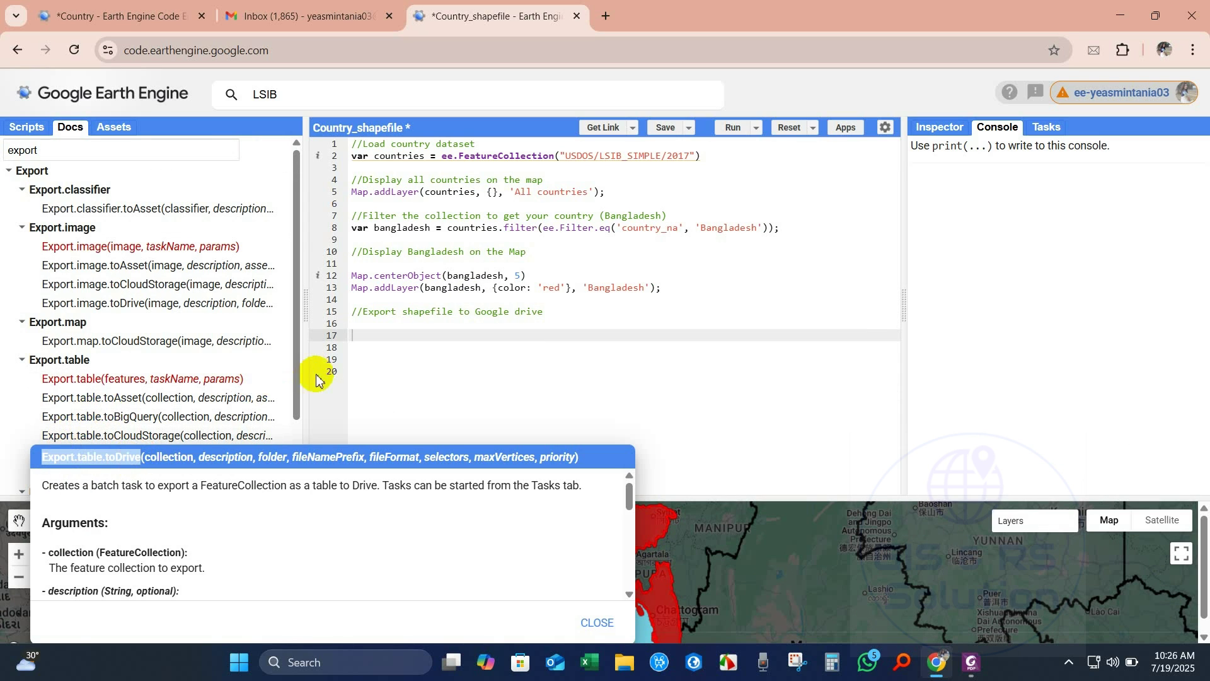
Paste Export.table.toDrive exporting bangladesh as 'Bangladesh_Shapefile' in SHP format, then rerun
{"action": "left_click", "coordinate": [354, 339]}
{"action": "key", "text": "ctrl+v"}
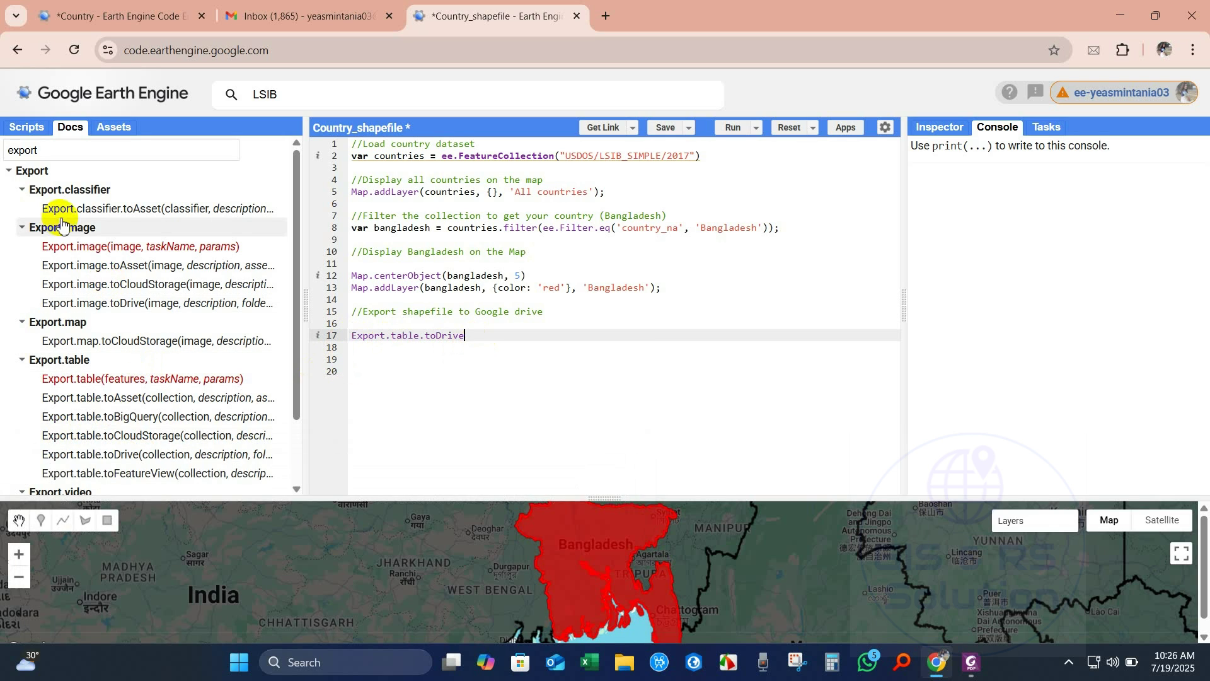
{"action": "type", "text": "({   collection: bangladesh,   description: 'Bangladesh_Shapefile',   fileFormat: 'SHP' });"}
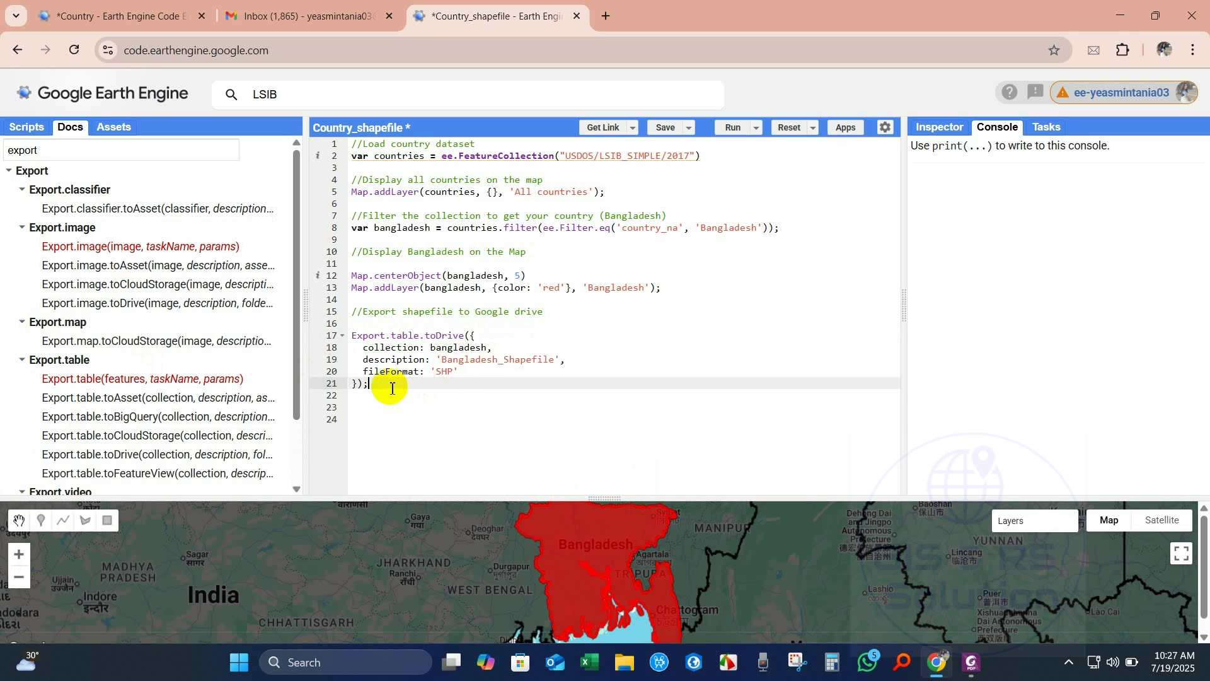
{"action": "left_click", "coordinate": [445, 335]}
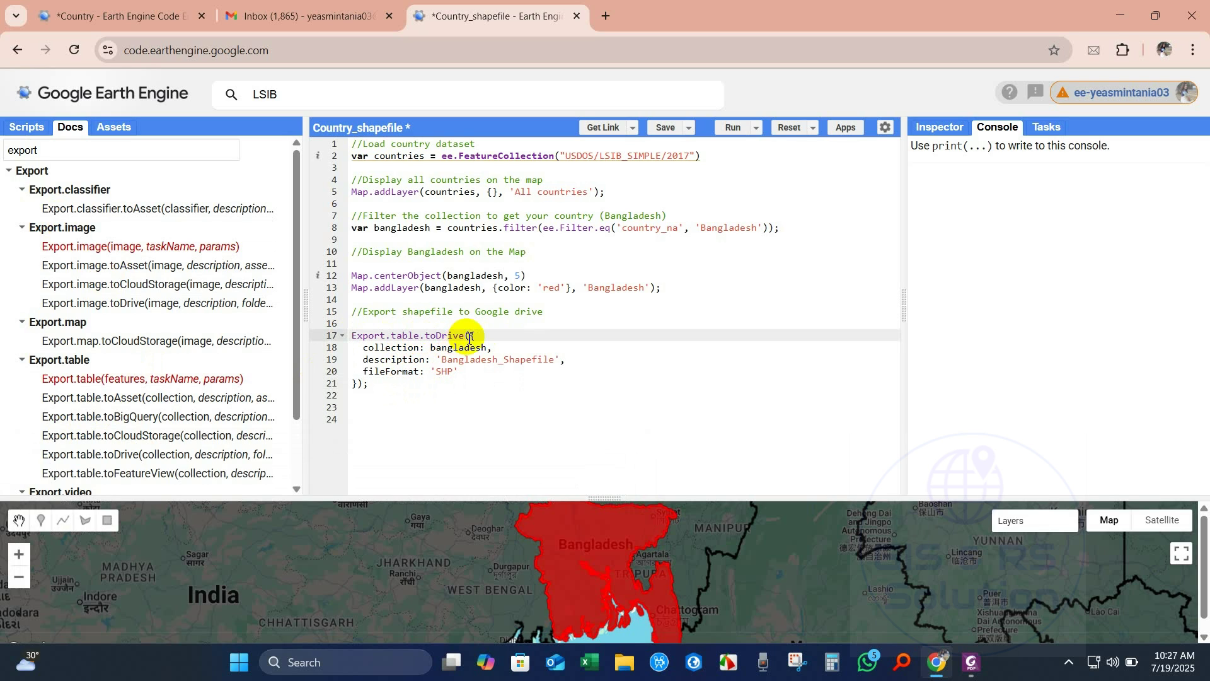
{"action": "left_click", "coordinate": [434, 347]}
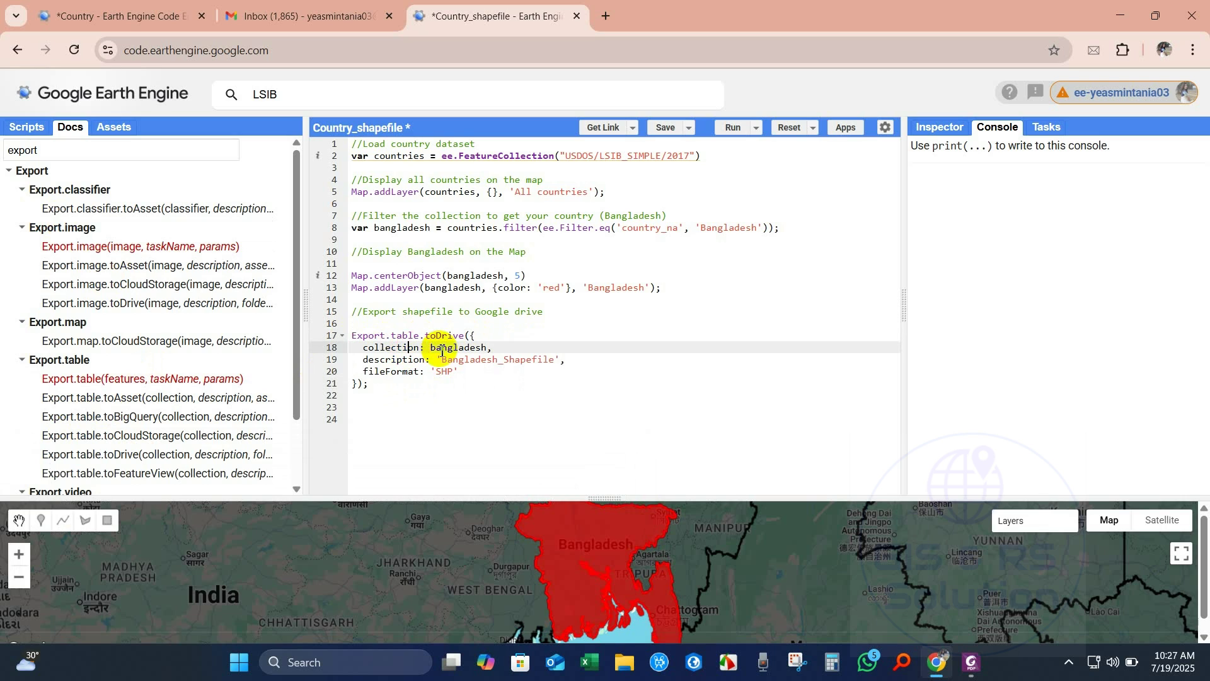
{"action": "left_click", "coordinate": [385, 228]}
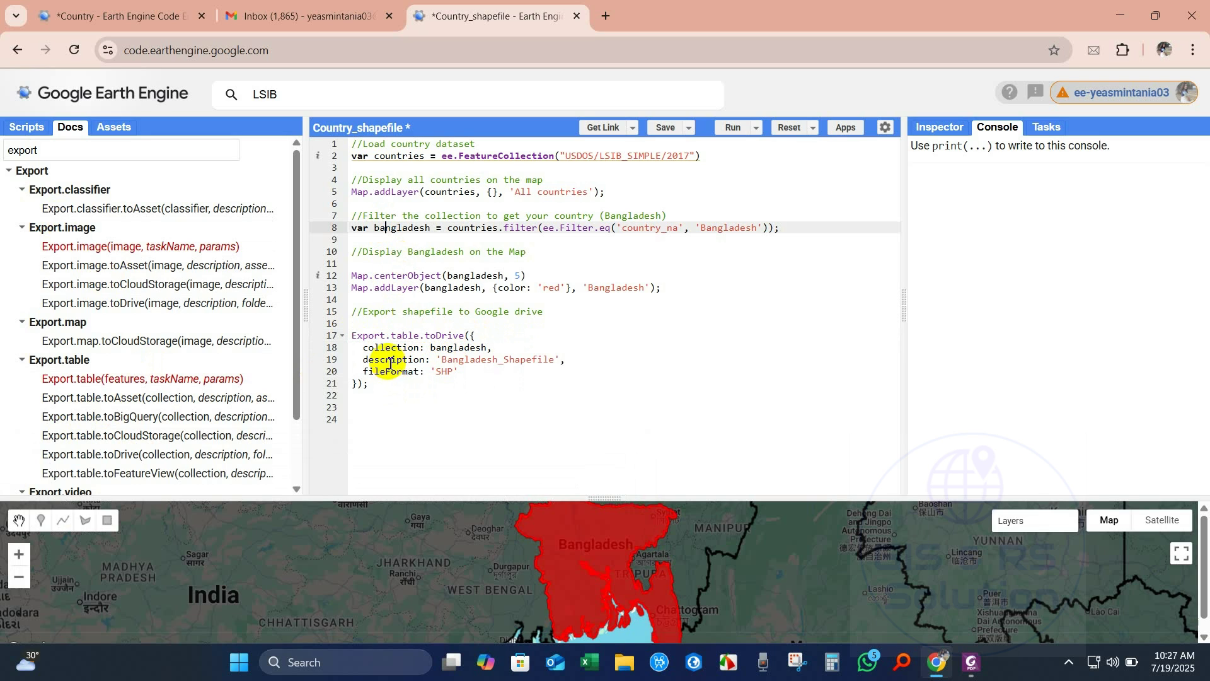
{"action": "left_click_drag", "start_coordinate": [436, 360], "coordinate": [556, 362]}
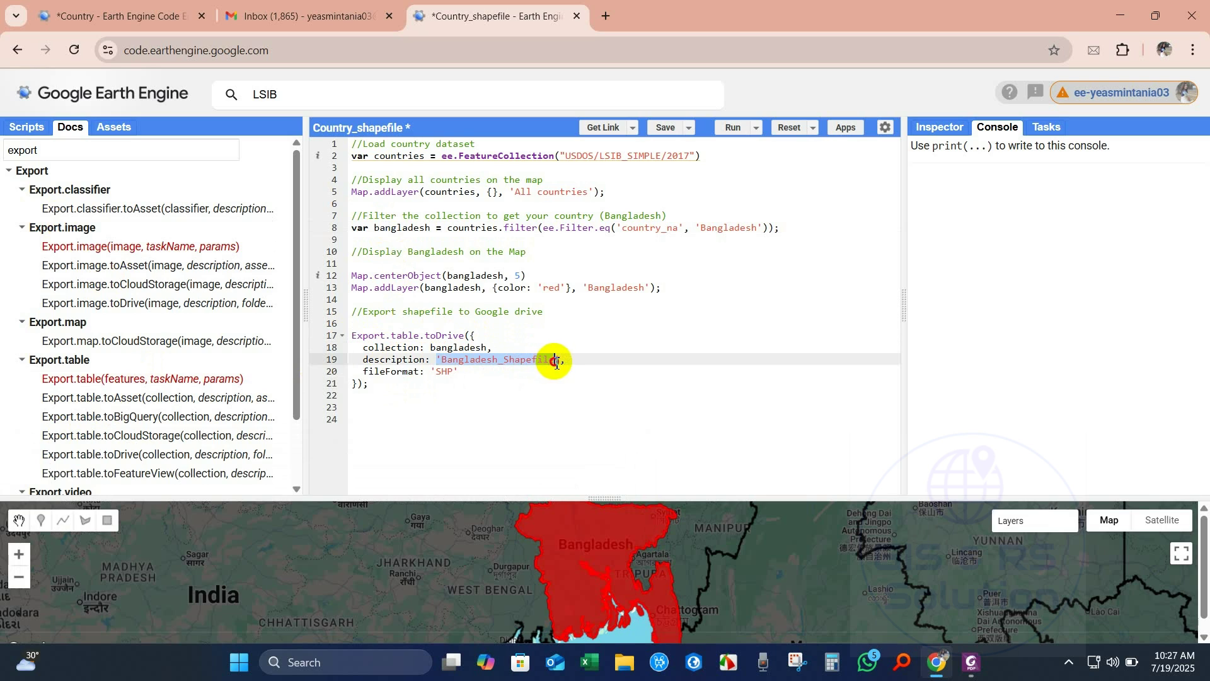
{"action": "left_click", "coordinate": [397, 372]}
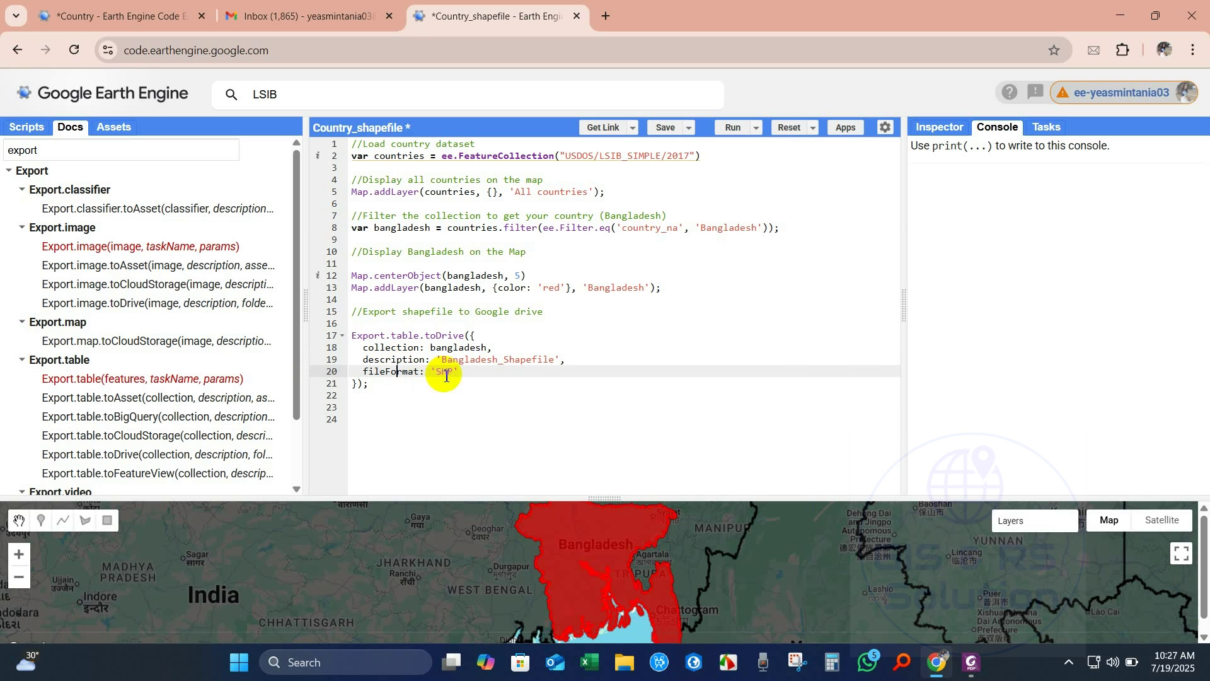
{"action": "left_click", "coordinate": [382, 382]}
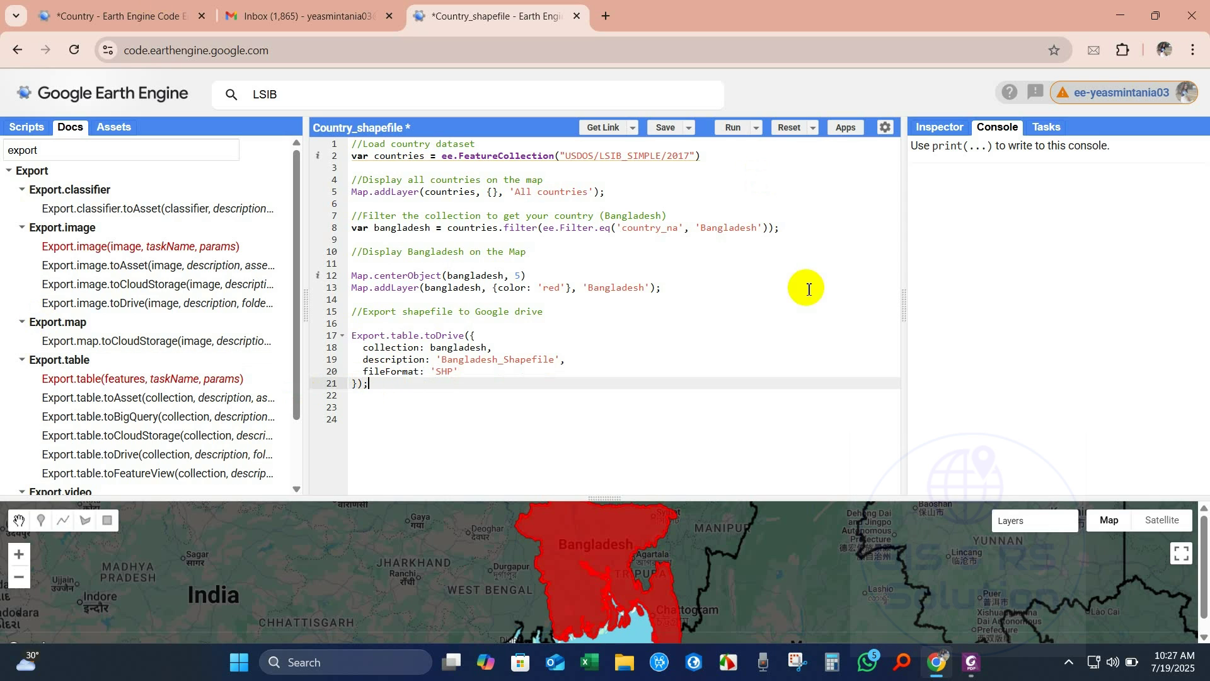
{"action": "left_click", "coordinate": [732, 129]}
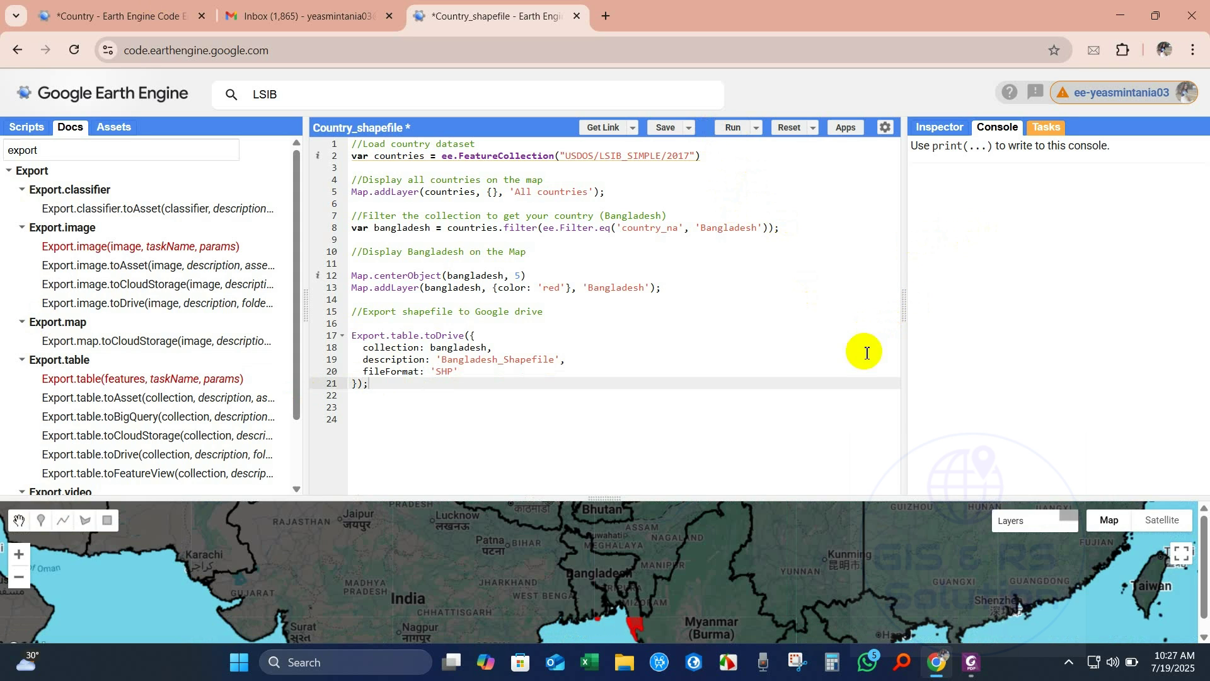
Submit the Bangladesh_Shapefile export task to Google Drive from the Tasks list
{"action": "left_click", "coordinate": [1045, 128]}
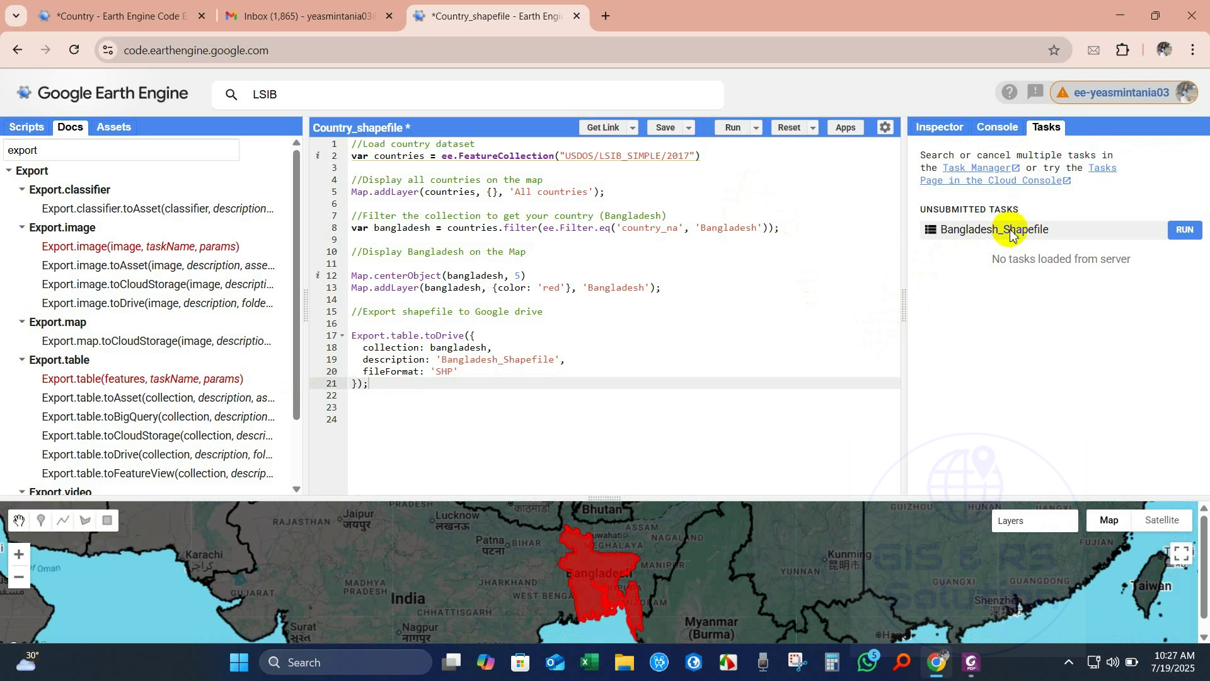
{"action": "left_click", "coordinate": [1183, 230]}
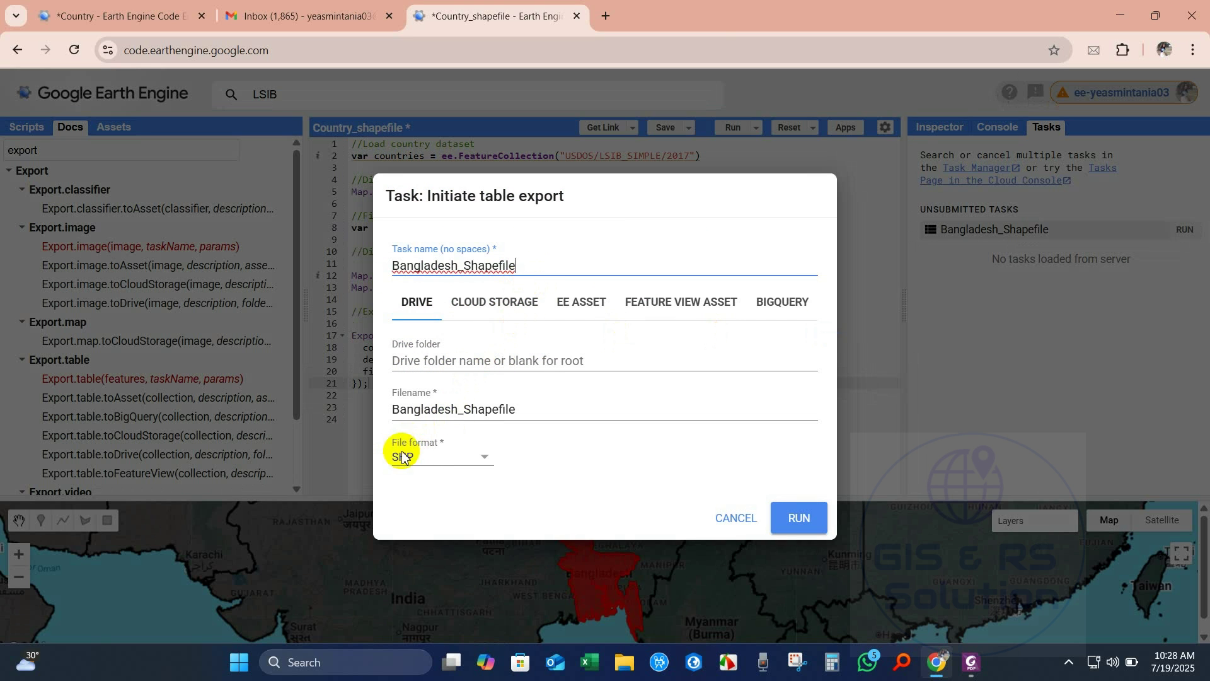
{"action": "left_click", "coordinate": [801, 515]}
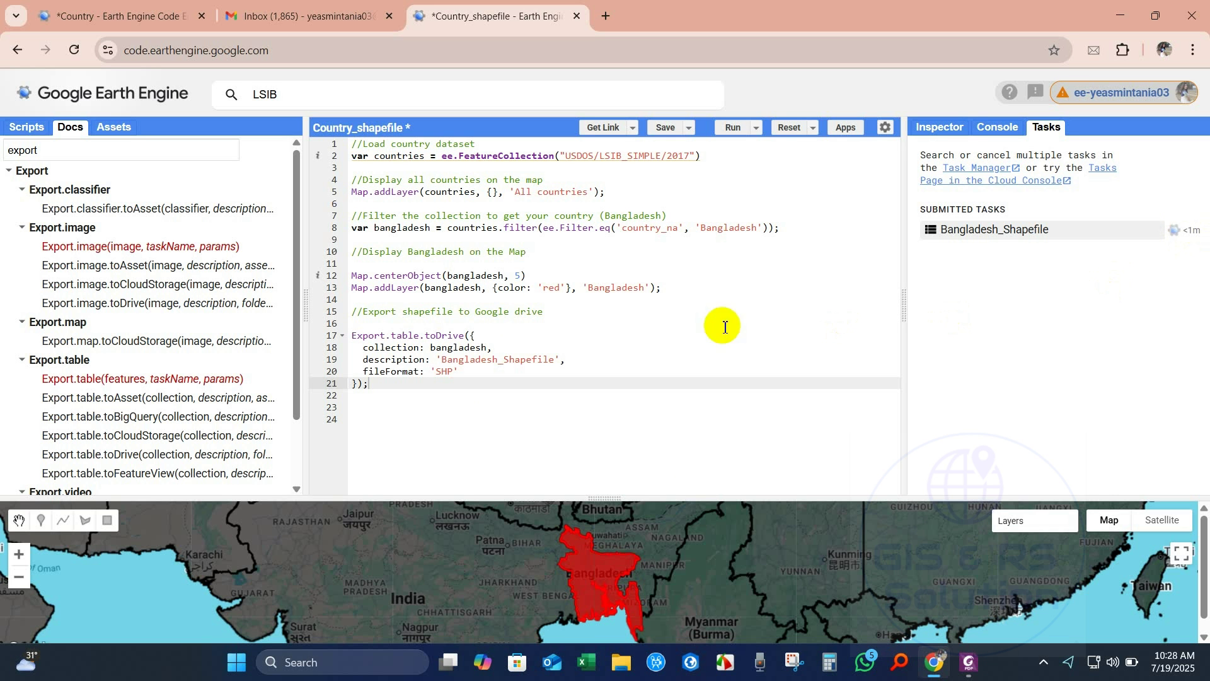
Check the completed task and download Bangladesh_Shapefile.shp from Google Drive
{"action": "left_click", "coordinate": [1154, 233]}
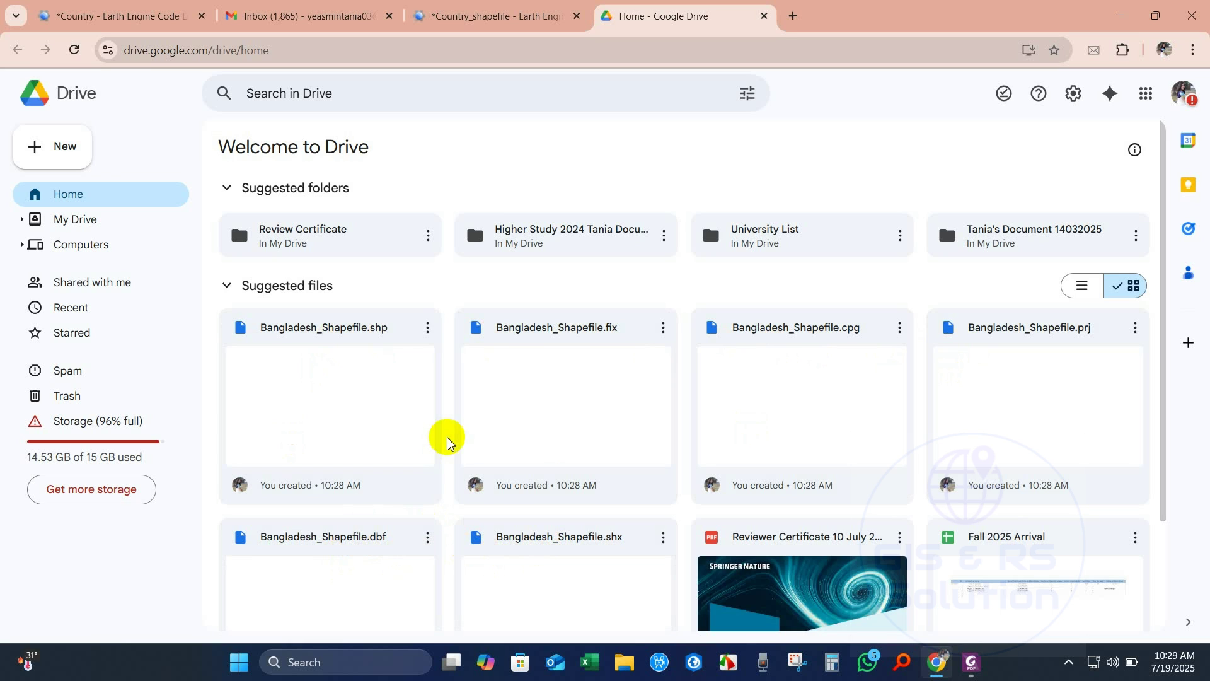
{"action": "left_click", "coordinate": [427, 327]}
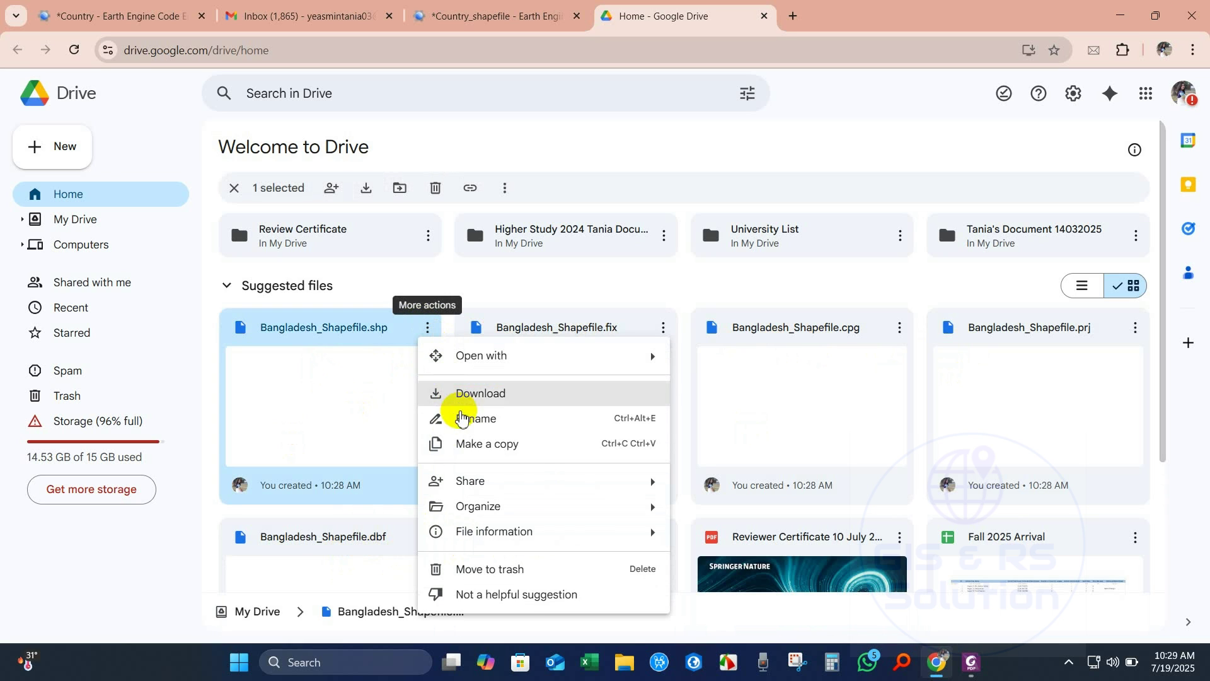
{"action": "left_click", "coordinate": [475, 393]}
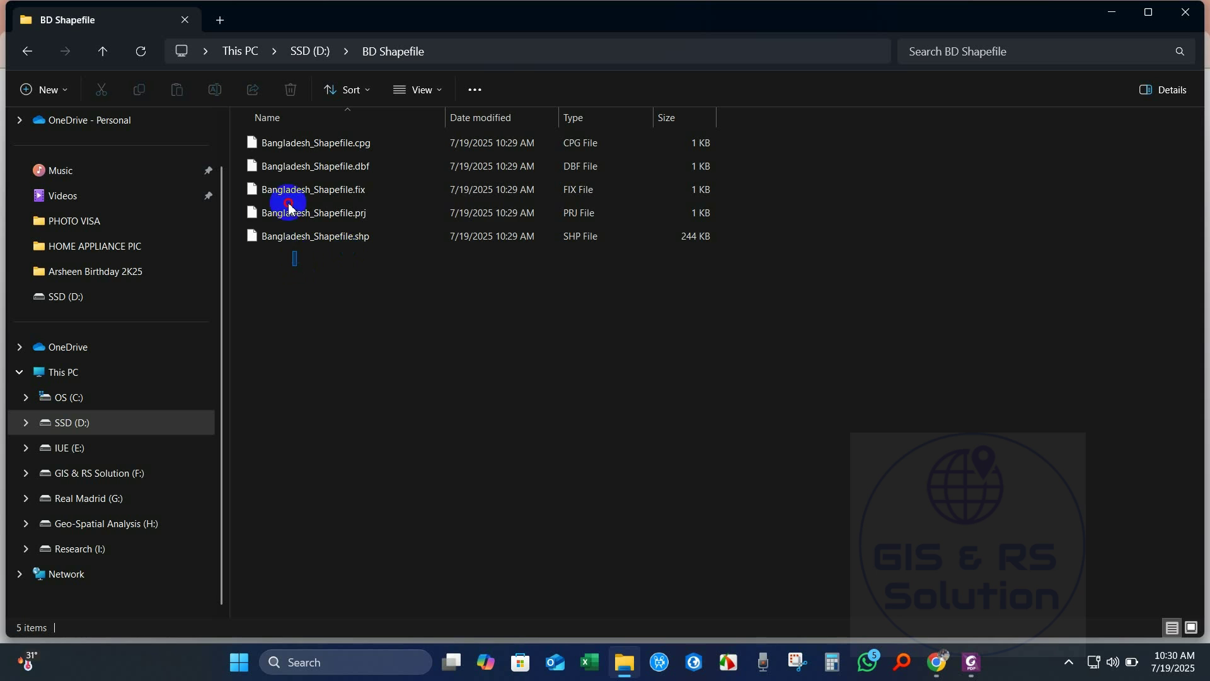
Confirm the six Bangladesh_Shapefile files in BD Shapefile and launch ArcMap 10.8 via Start search
{"action": "left_click_drag", "start_coordinate": [296, 266], "coordinate": [290, 111]}
{"action": "left_click", "coordinate": [385, 302]}
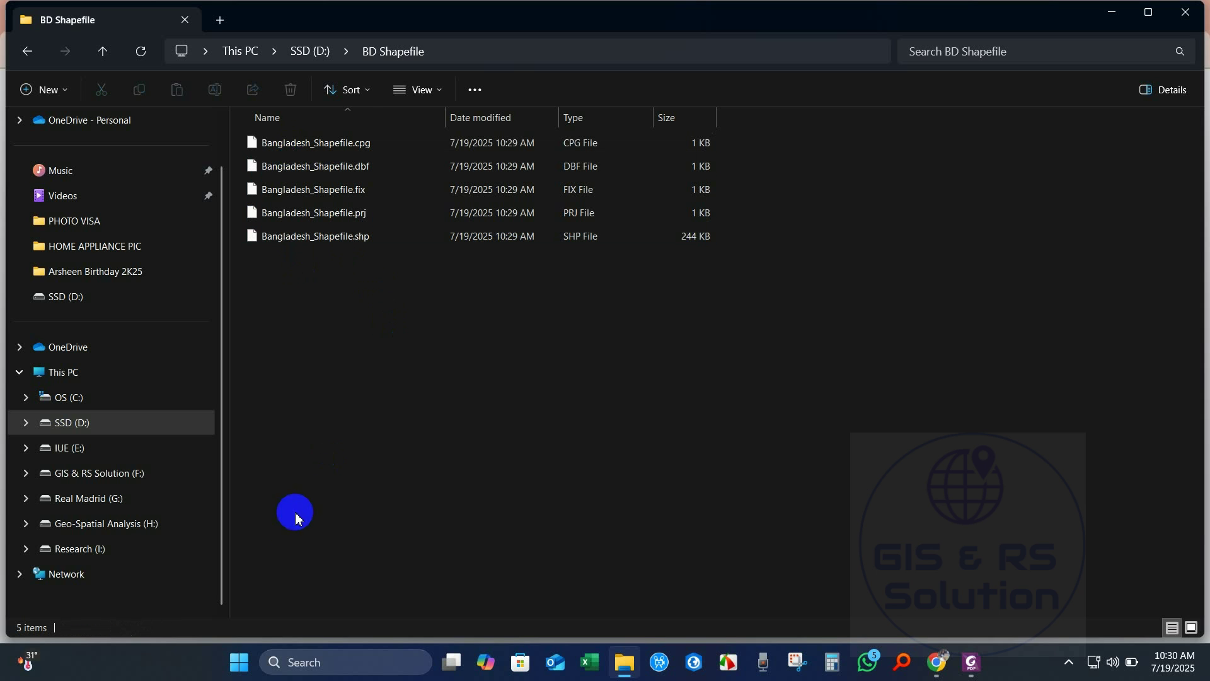
{"action": "left_click", "coordinate": [239, 660]}
{"action": "type", "text": "ar"}
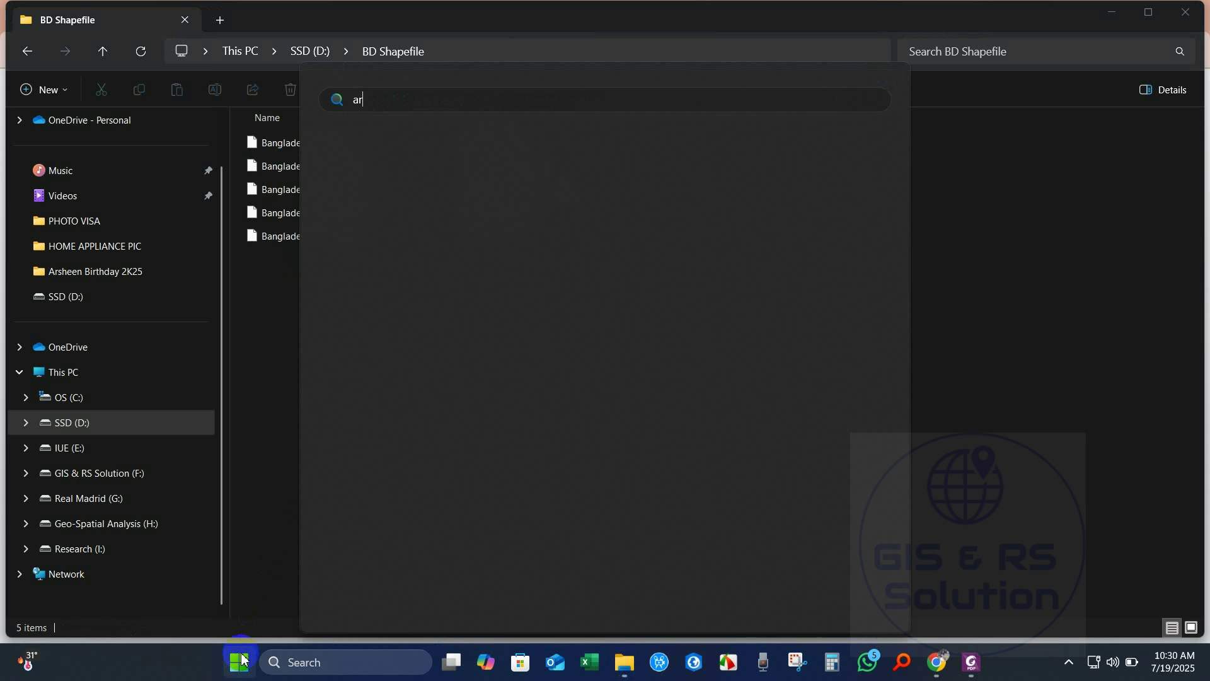
{"action": "type", "text": "cMap 10.8"}
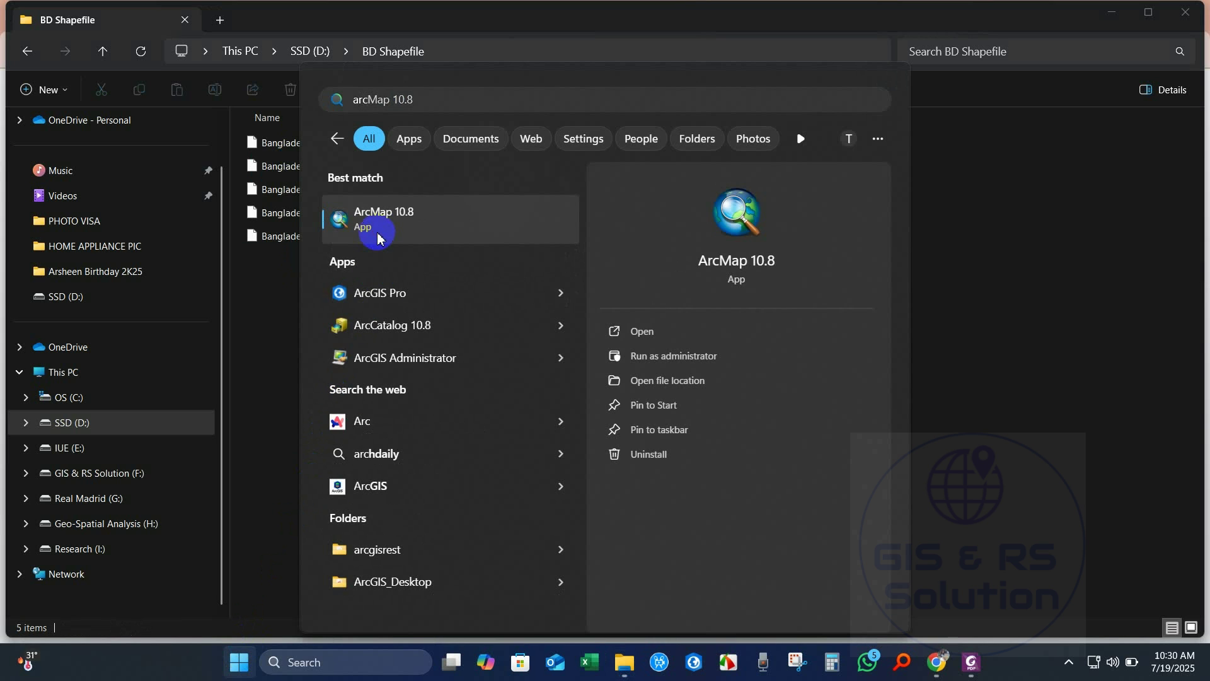
{"action": "left_click", "coordinate": [378, 227]}
{"action": "left_click_drag", "start_coordinate": [370, 348], "coordinate": [351, 141]}
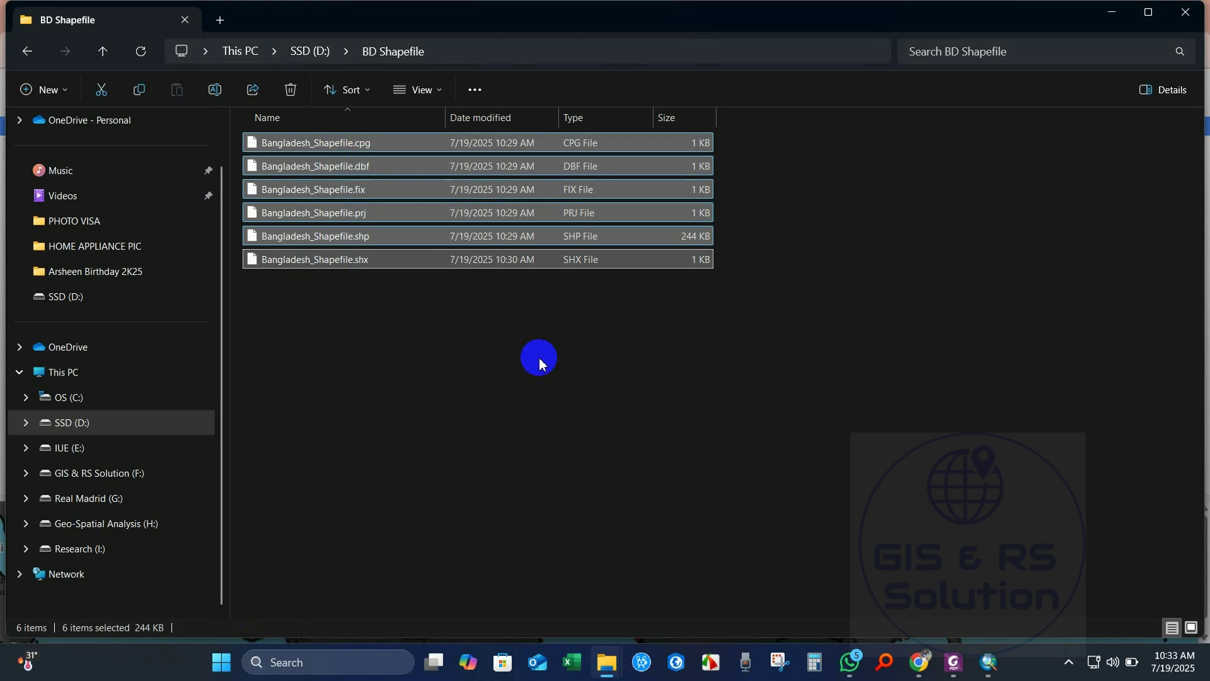
{"action": "left_click", "coordinate": [539, 357]}
Add Bangladesh_Shapefile.shp to the ArcMap map to check the outline, then return to Chrome
{"action": "left_click", "coordinate": [991, 675]}
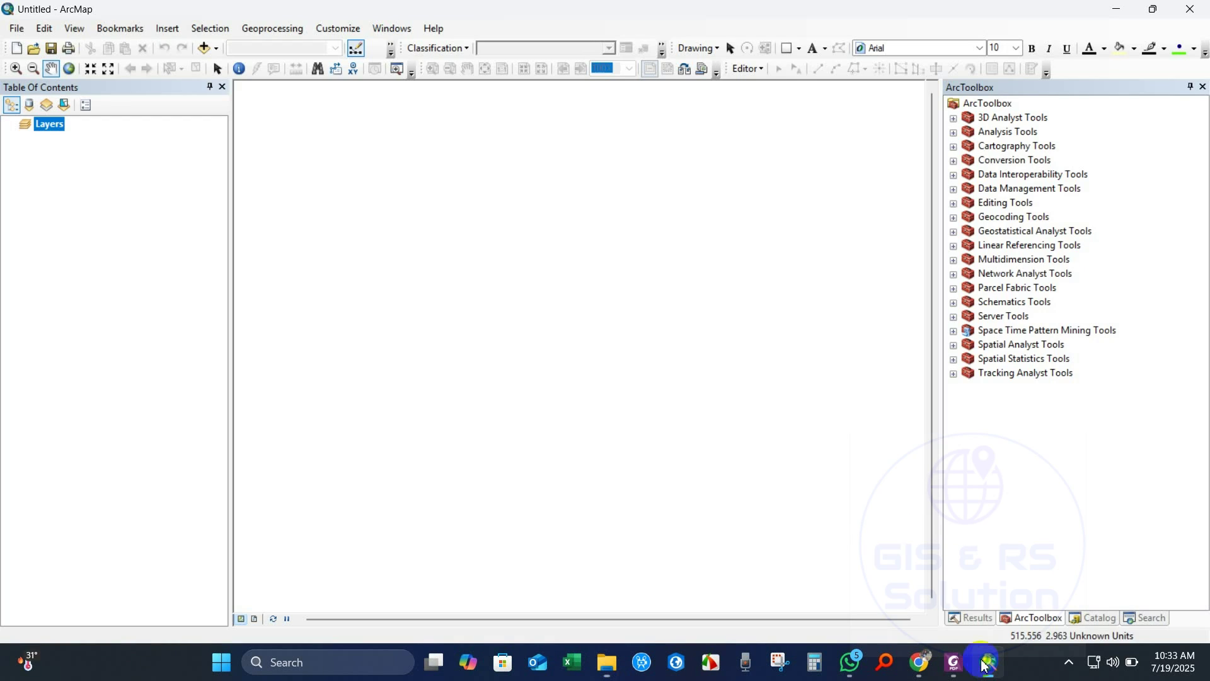
{"action": "left_click", "coordinate": [203, 48]}
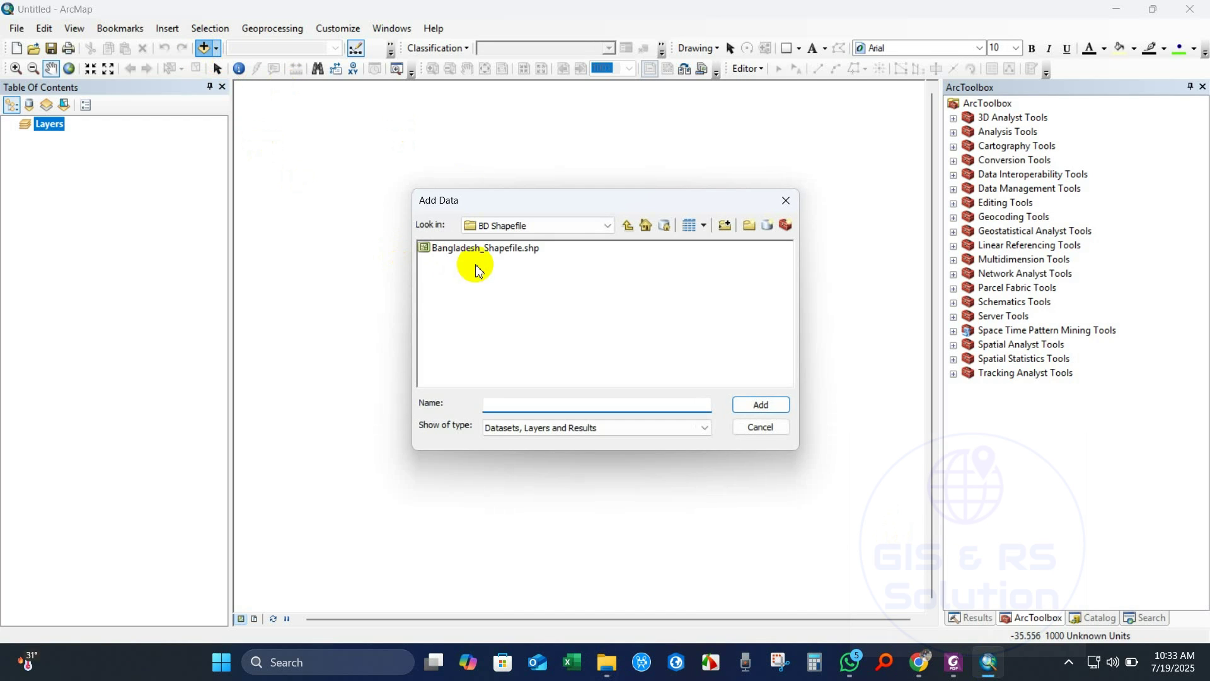
{"action": "left_click", "coordinate": [477, 252]}
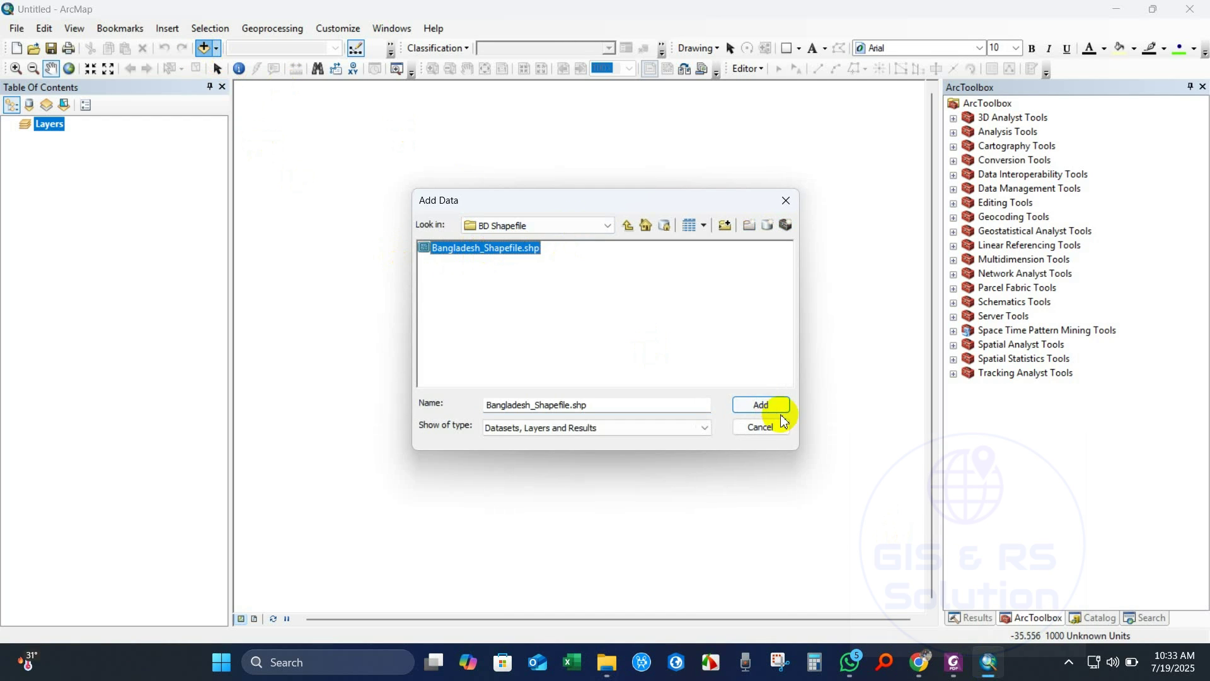
{"action": "left_click", "coordinate": [761, 405]}
{"action": "left_click", "coordinate": [591, 307]}
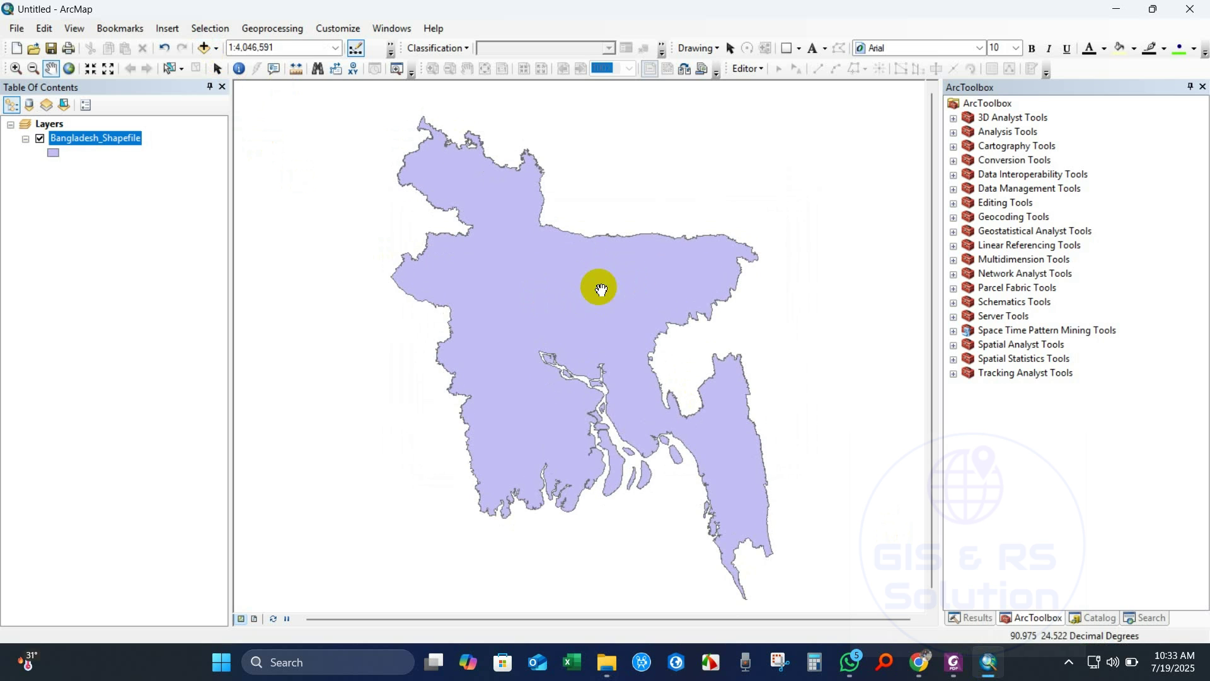
{"action": "left_click", "coordinate": [920, 661]}
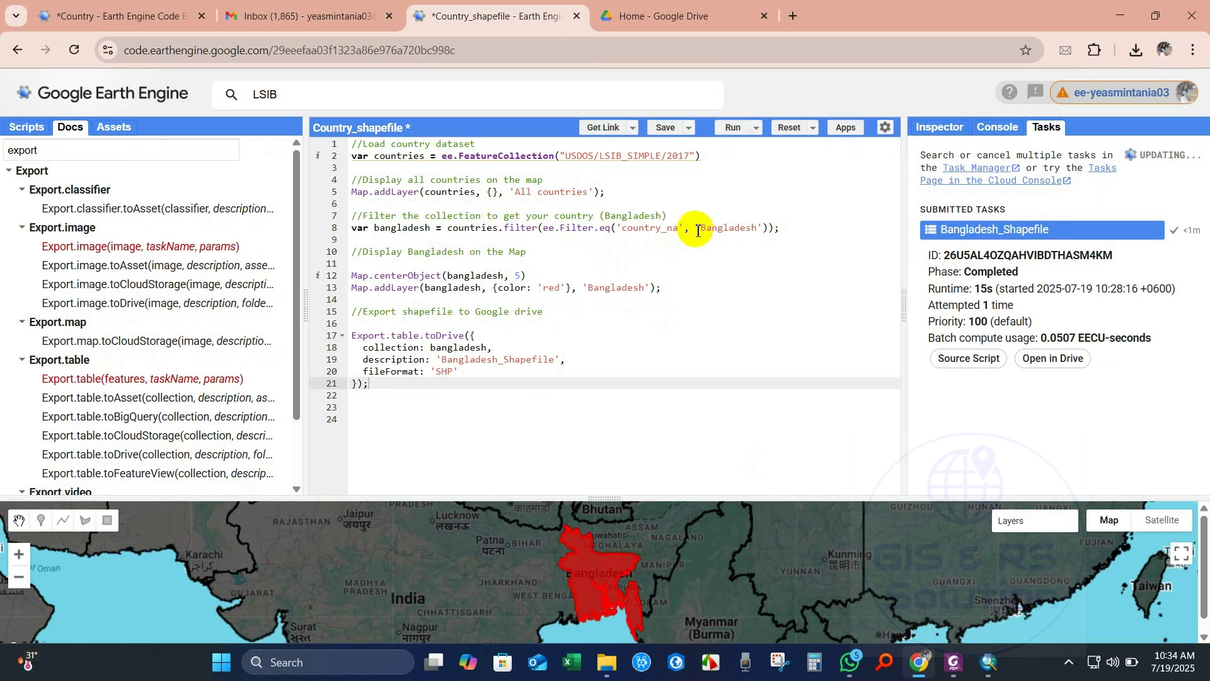
Change the line 8 filter from Bangladesh to India and rename the variable to india
{"action": "left_click_drag", "start_coordinate": [702, 227], "coordinate": [751, 229]}
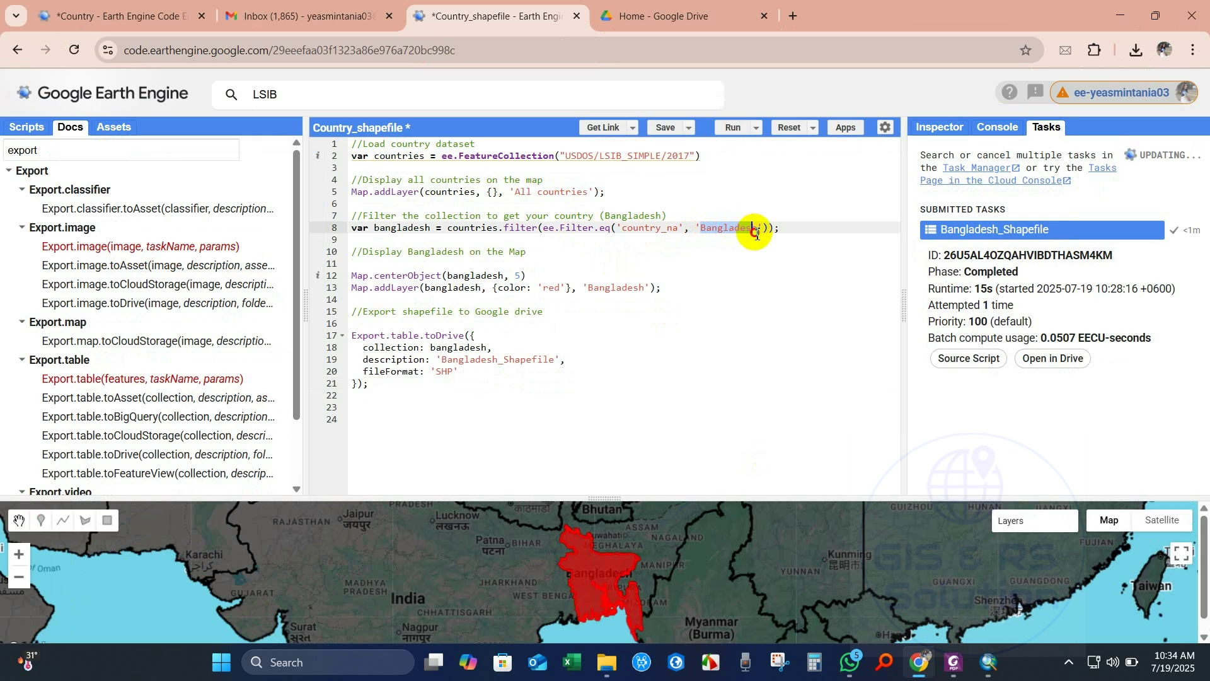
{"action": "right_click", "coordinate": [757, 233]}
{"action": "left_click", "coordinate": [747, 228]}
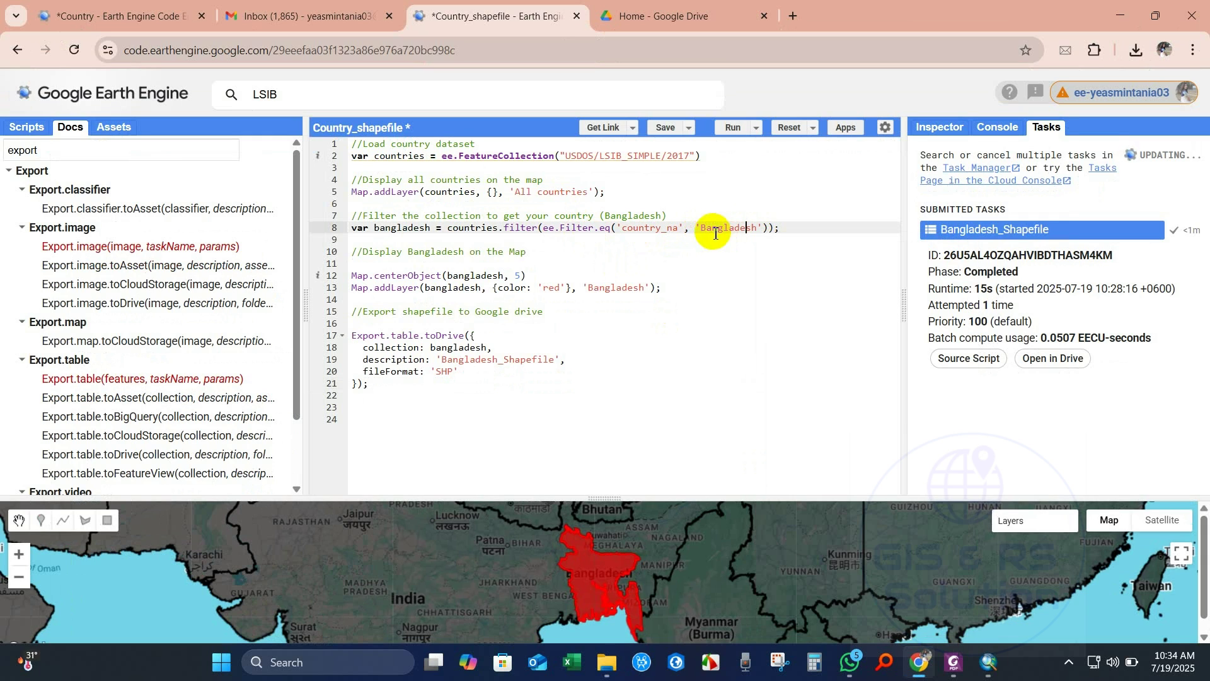
{"action": "left_click_drag", "start_coordinate": [702, 228], "coordinate": [717, 229]}
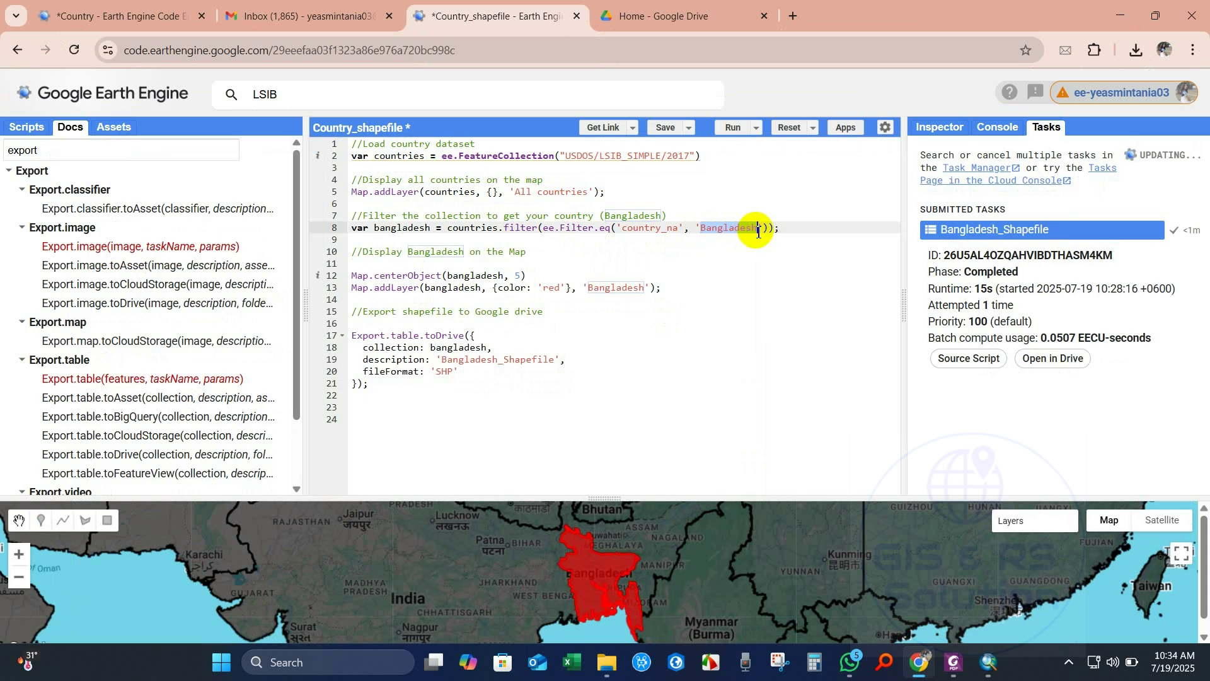
{"action": "type", "text": "Indi"}
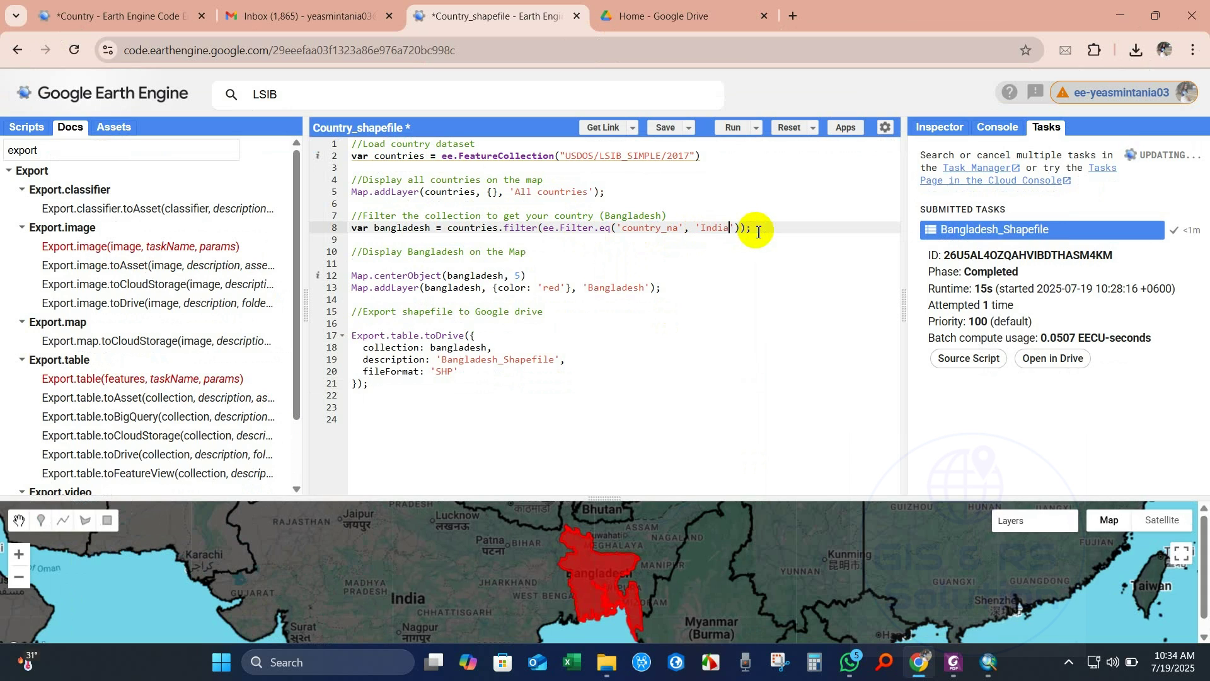
{"action": "left_click", "coordinate": [450, 278]}
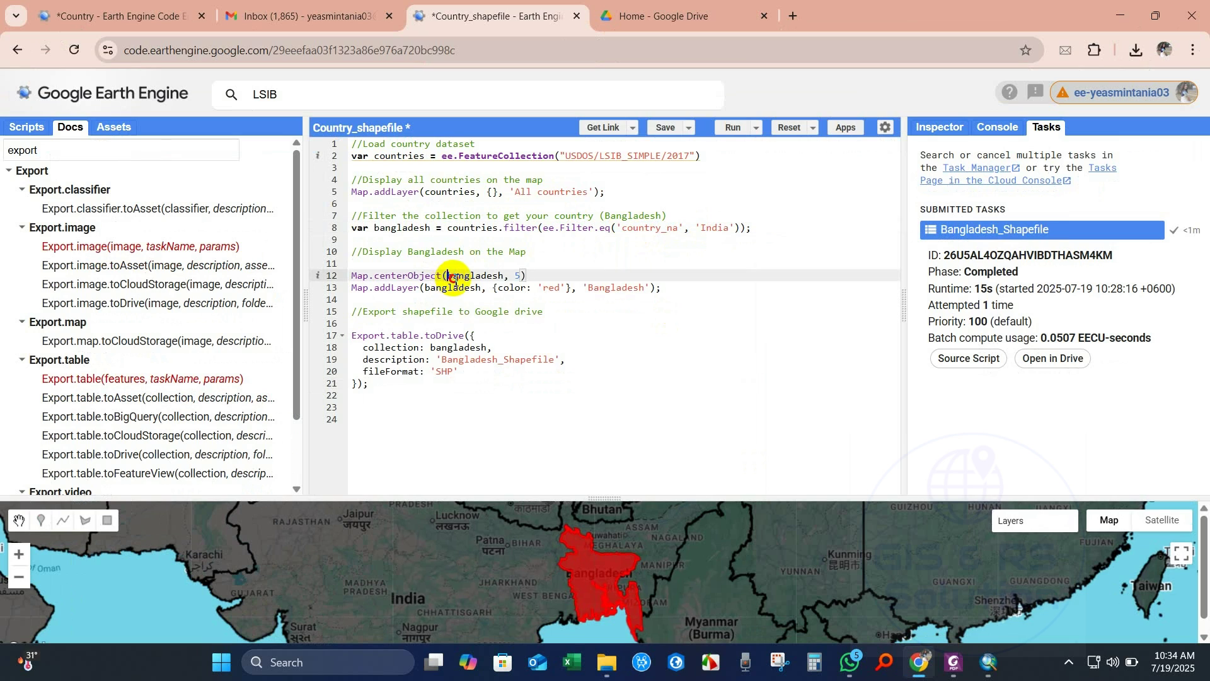
{"action": "left_click_drag", "start_coordinate": [374, 228], "coordinate": [428, 232]}
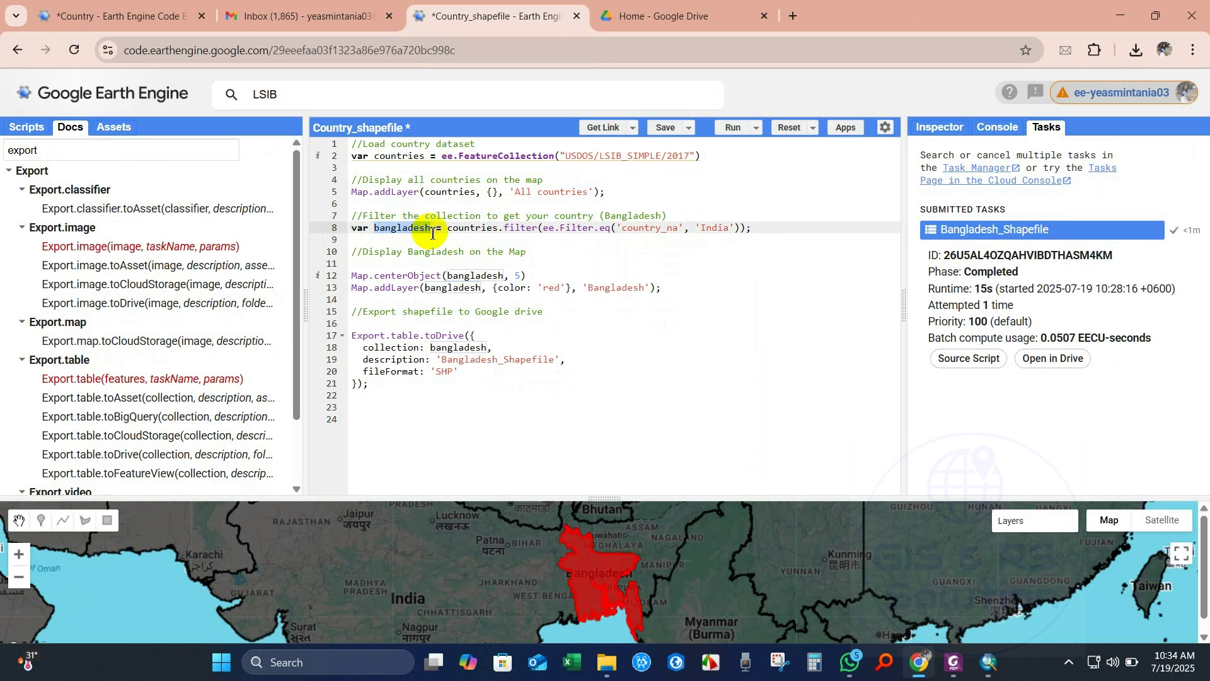
{"action": "type", "text": "india"}
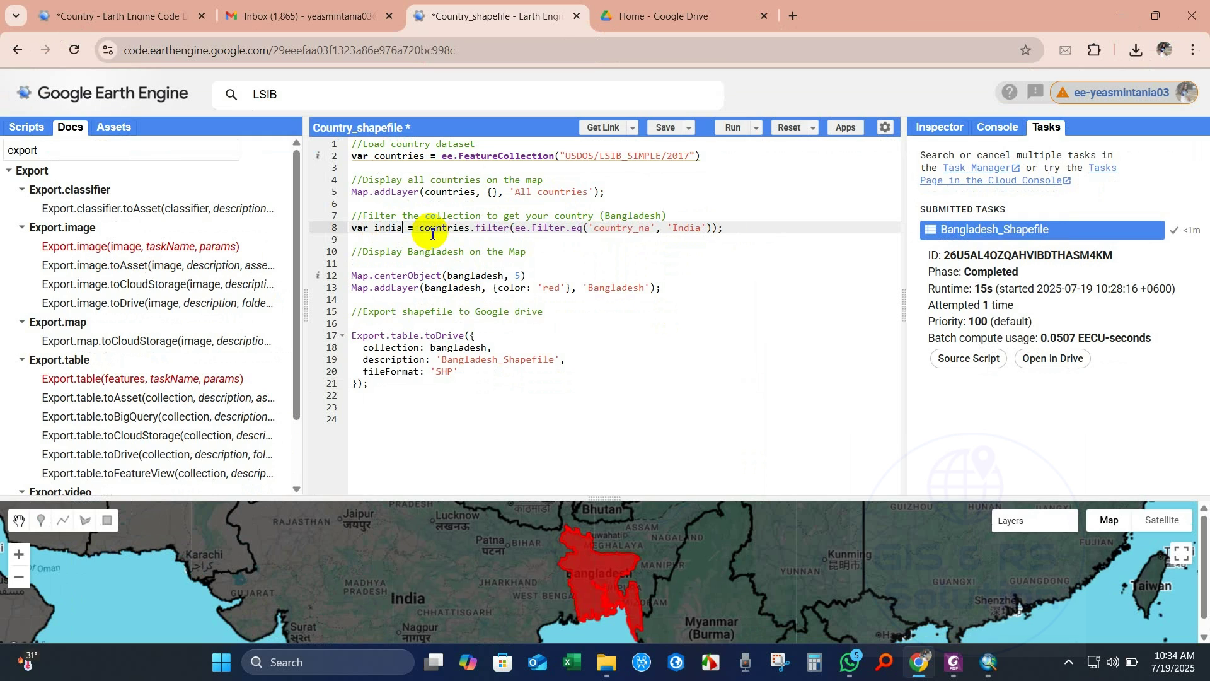
Replace the bangladesh references on lines 12 and 13 with india
{"action": "left_click_drag", "start_coordinate": [449, 277], "coordinate": [484, 277]}
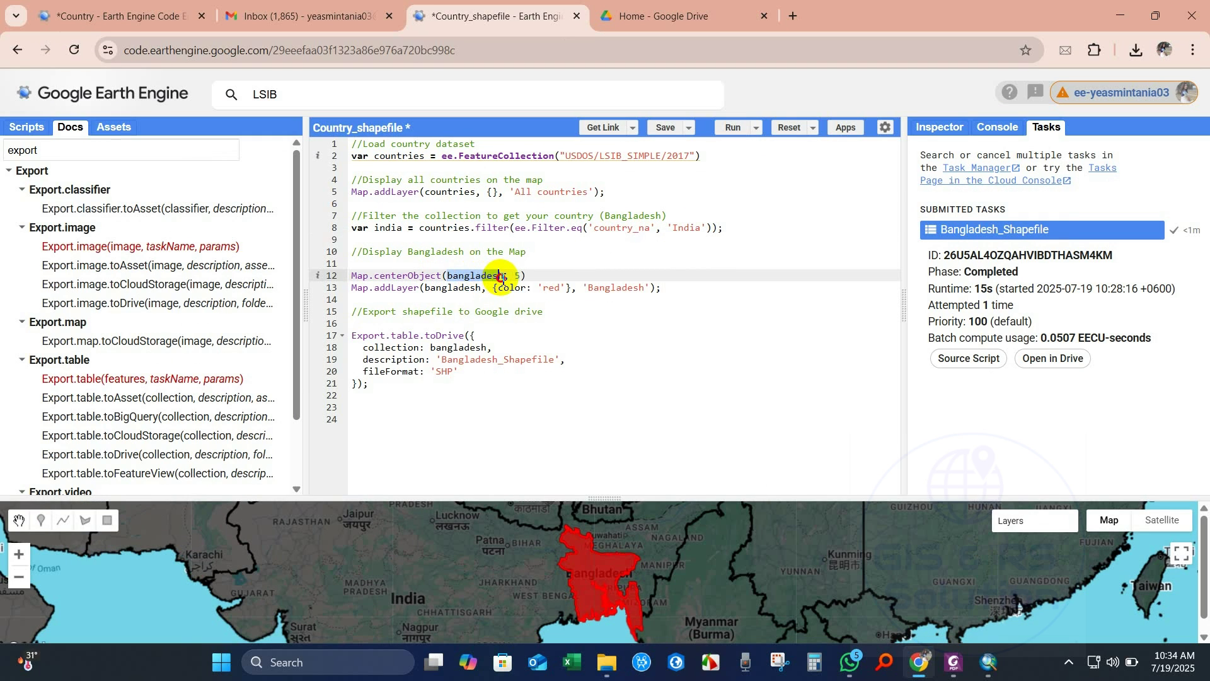
{"action": "type", "text": "indi"}
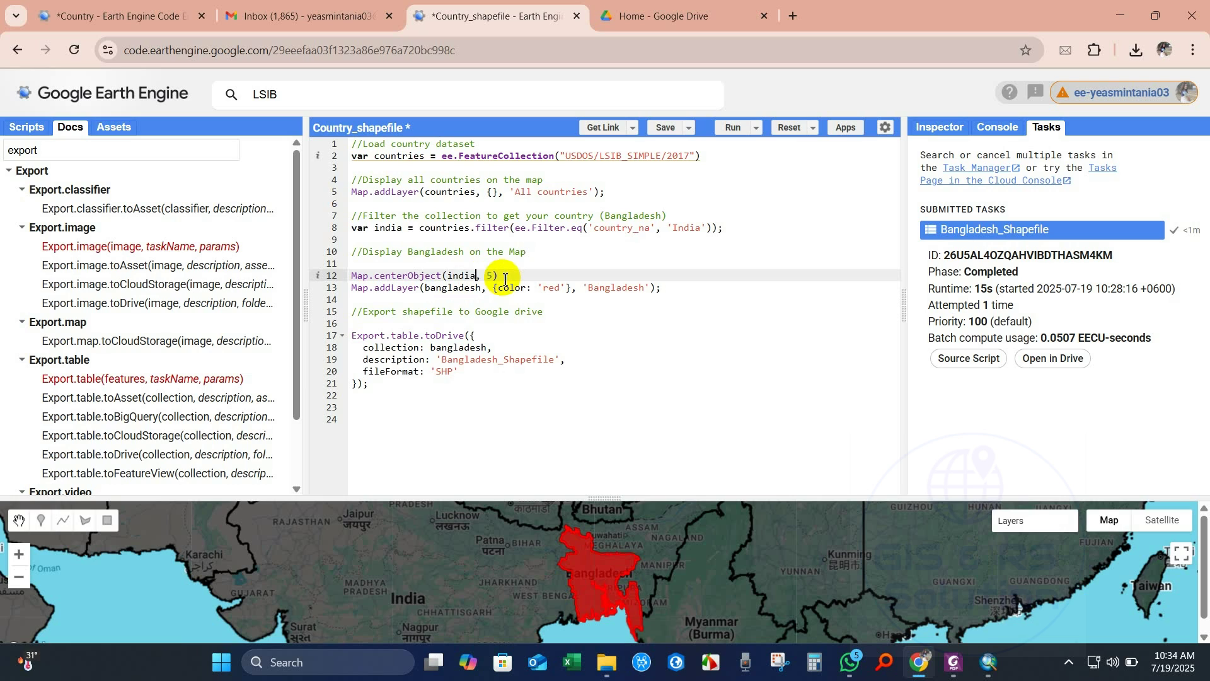
{"action": "left_click", "coordinate": [483, 290]}
{"action": "type", "text": "indi"}
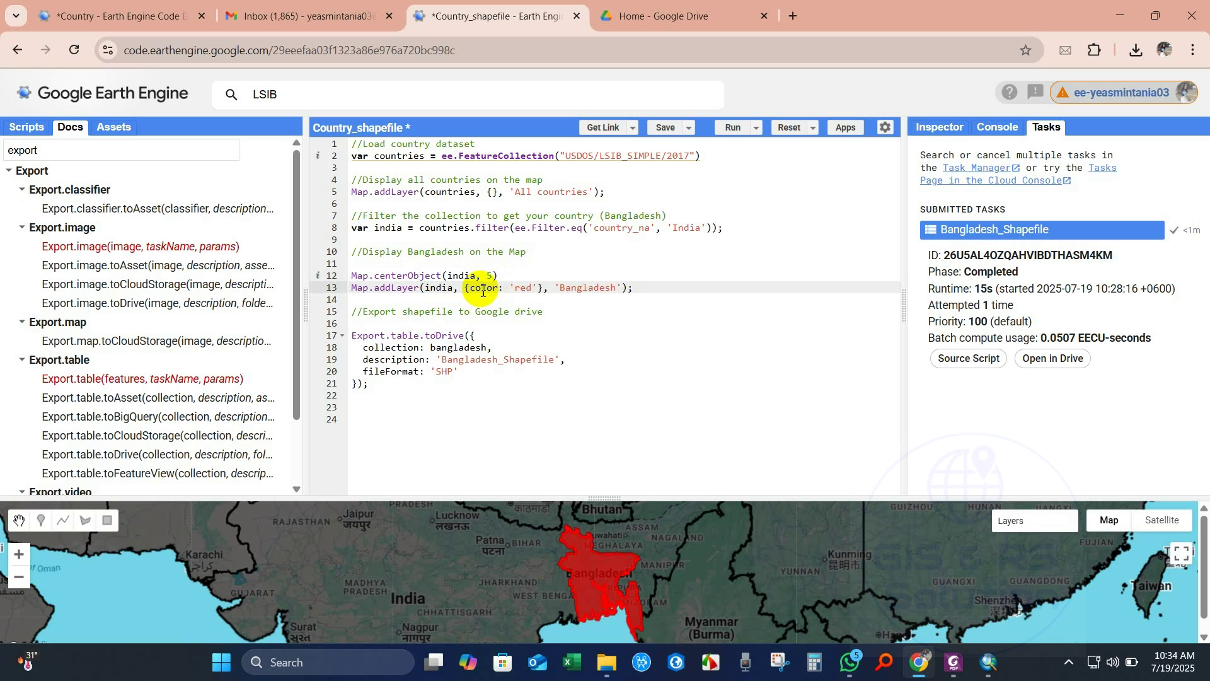
{"action": "left_click_drag", "start_coordinate": [559, 288], "coordinate": [592, 289]}
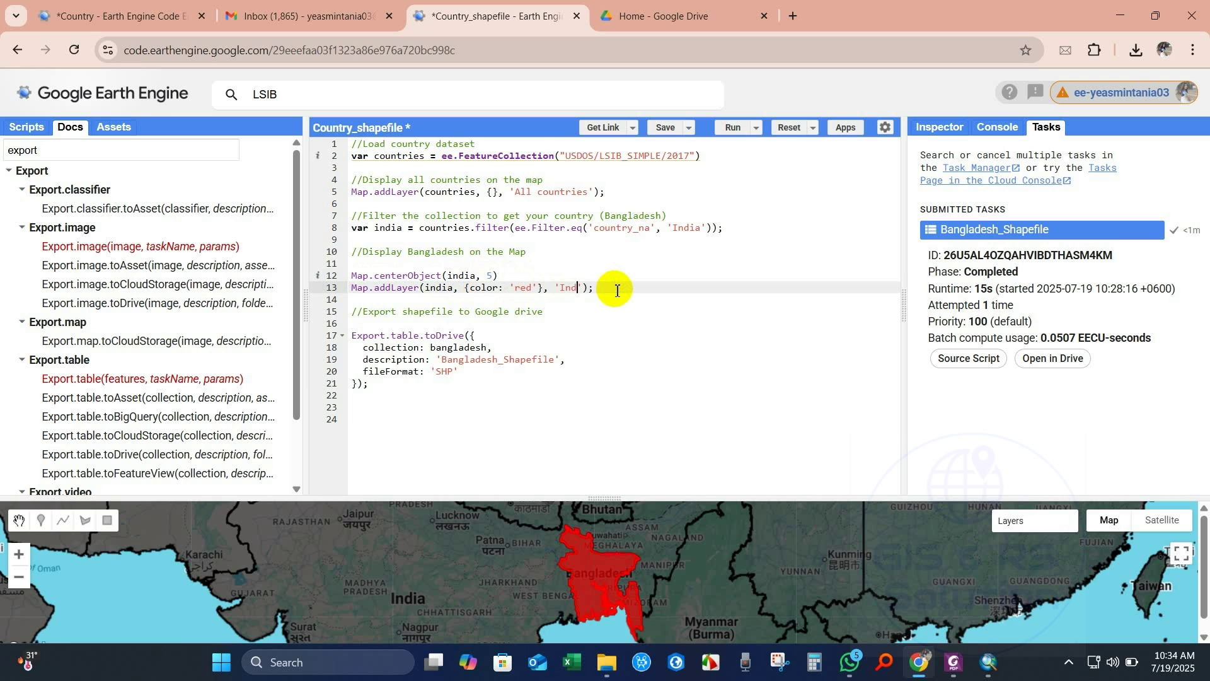
{"action": "type", "text": "ia"}
Switch the line 18 collection and line 19 export description to India, then rerun the script
{"action": "left_click_drag", "start_coordinate": [430, 347], "coordinate": [467, 348]}
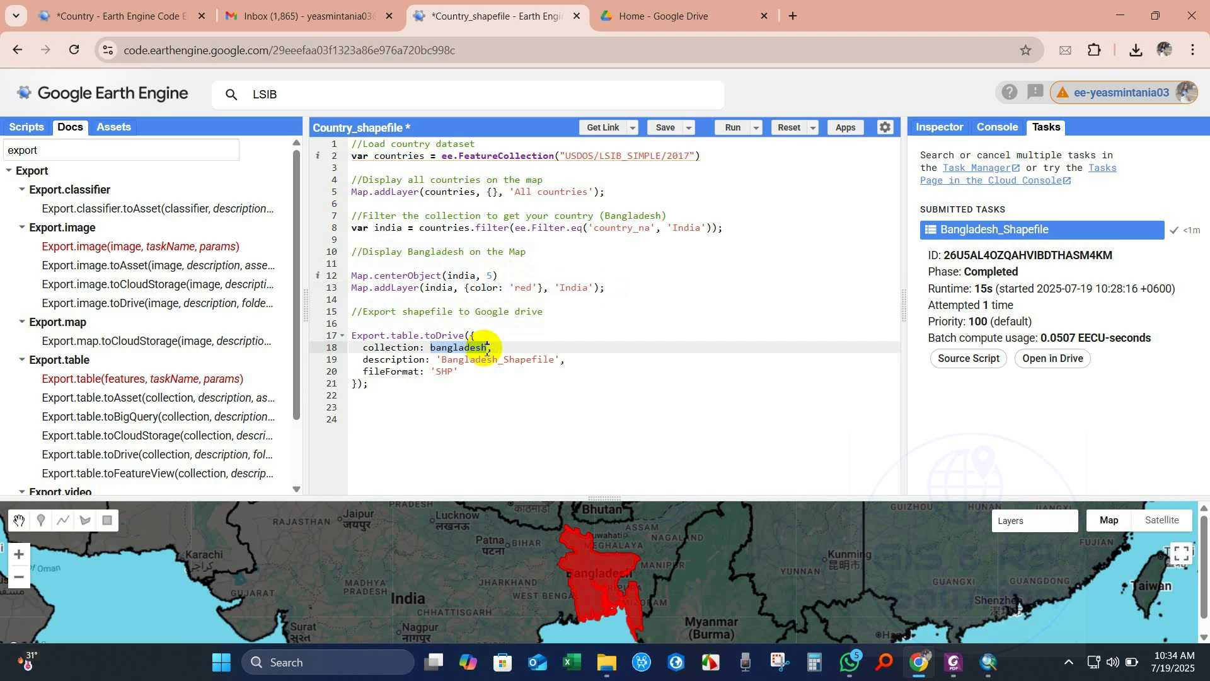
{"action": "type", "text": "india"}
{"action": "left_click", "coordinate": [466, 372]}
{"action": "left_click_drag", "start_coordinate": [442, 359], "coordinate": [494, 359]}
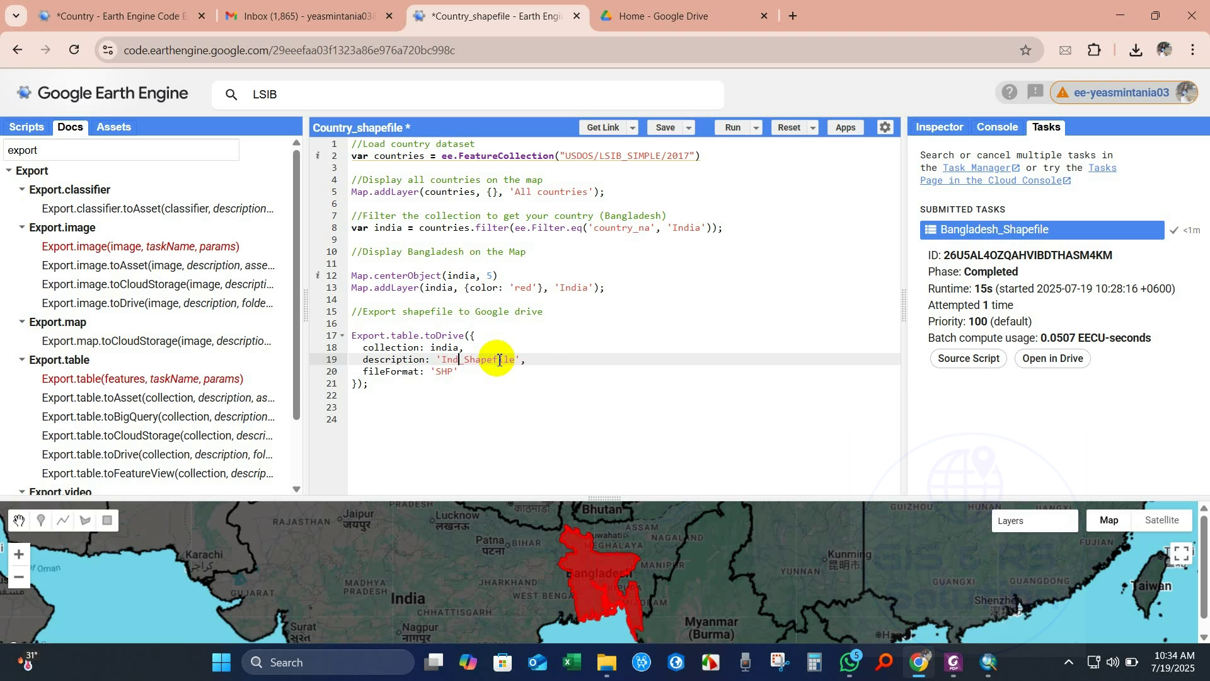
{"action": "type", "text": "ia"}
{"action": "left_click", "coordinate": [414, 388]}
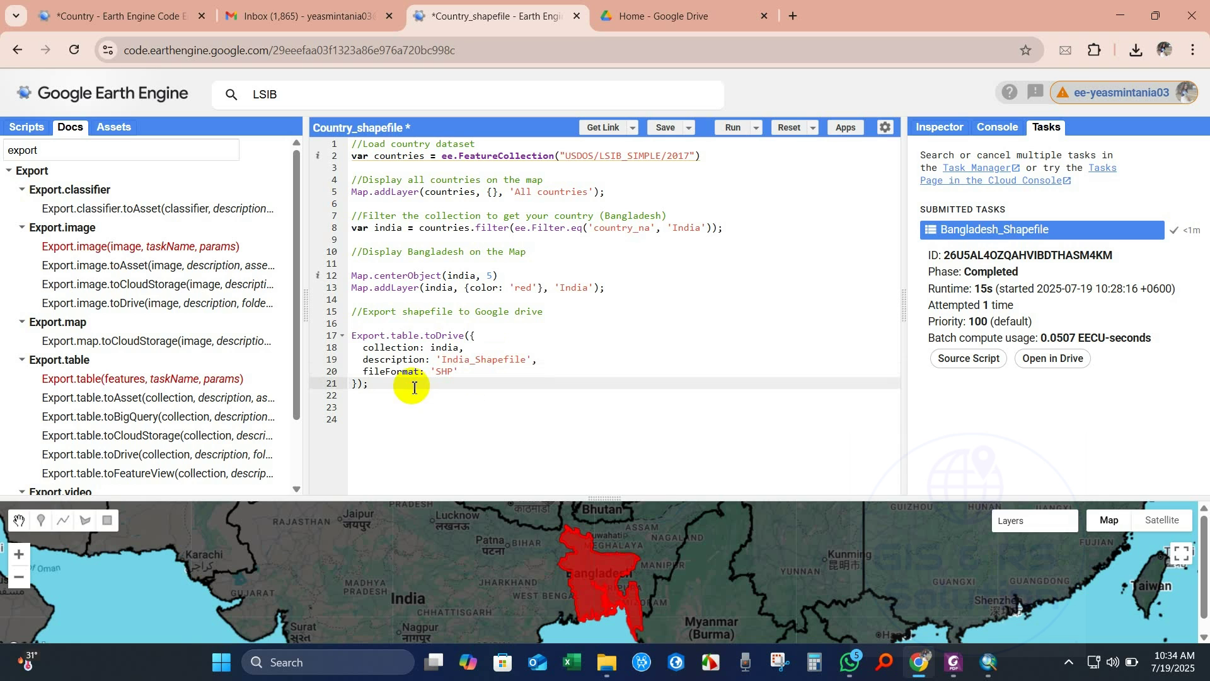
{"action": "left_click", "coordinate": [734, 128]}
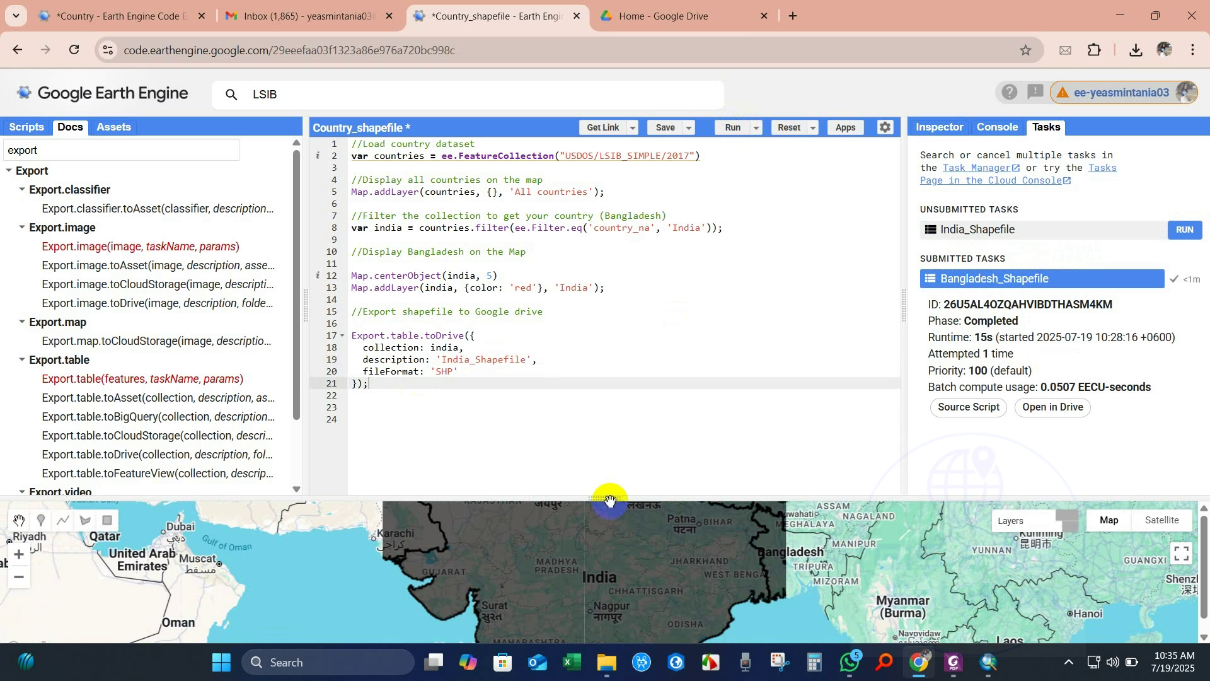
Enlarge the map and zoom out to see India filled red, then resize the code panel back
{"action": "left_click_drag", "start_coordinate": [611, 497], "coordinate": [625, 191]}
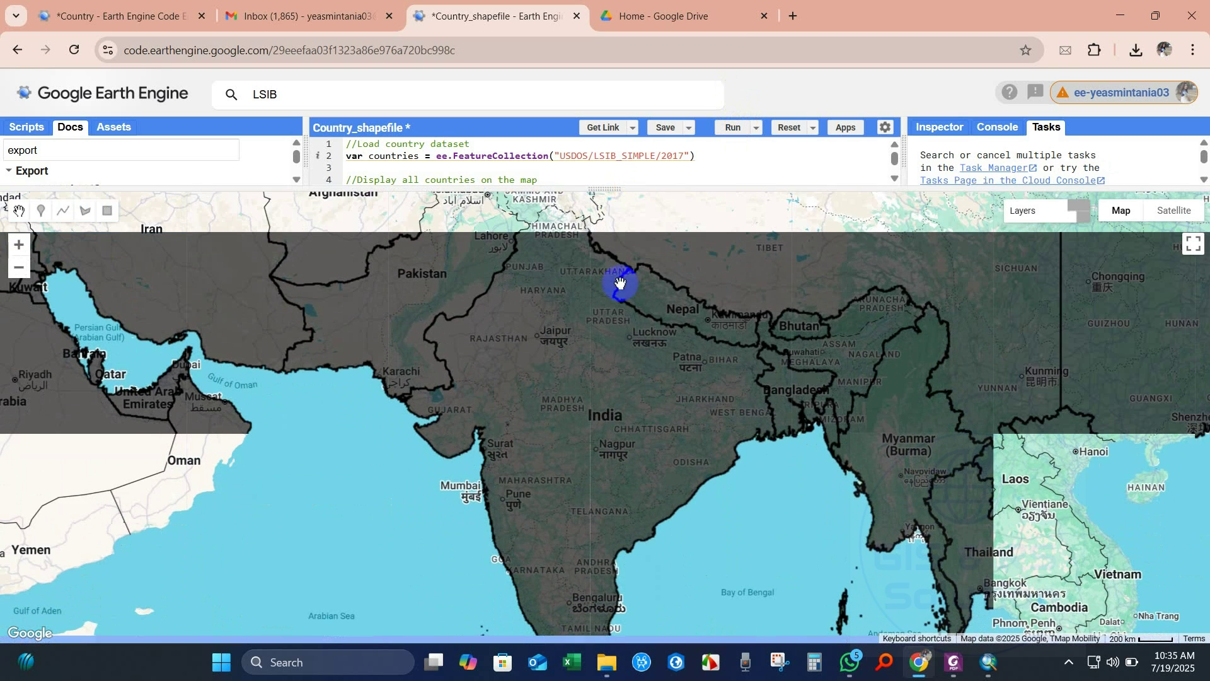
{"action": "scroll", "coordinate": [585, 355], "scroll_direction": "down", "scroll_amount": 1}
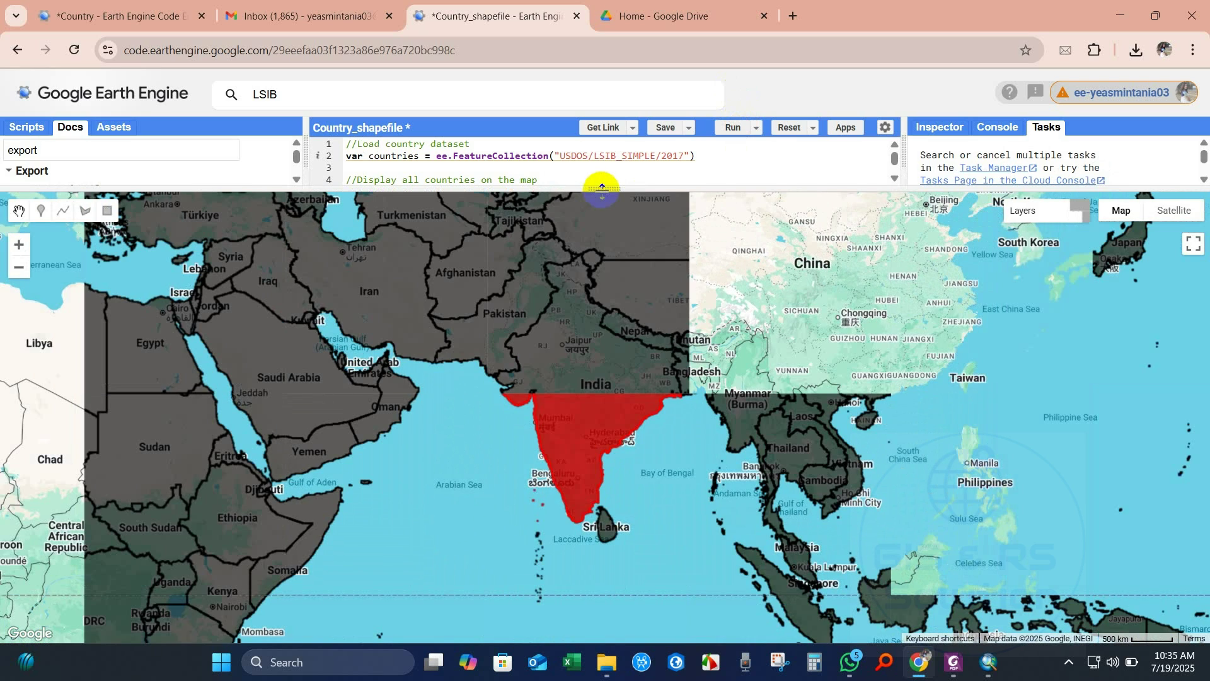
{"action": "left_click_drag", "start_coordinate": [600, 190], "coordinate": [611, 273]}
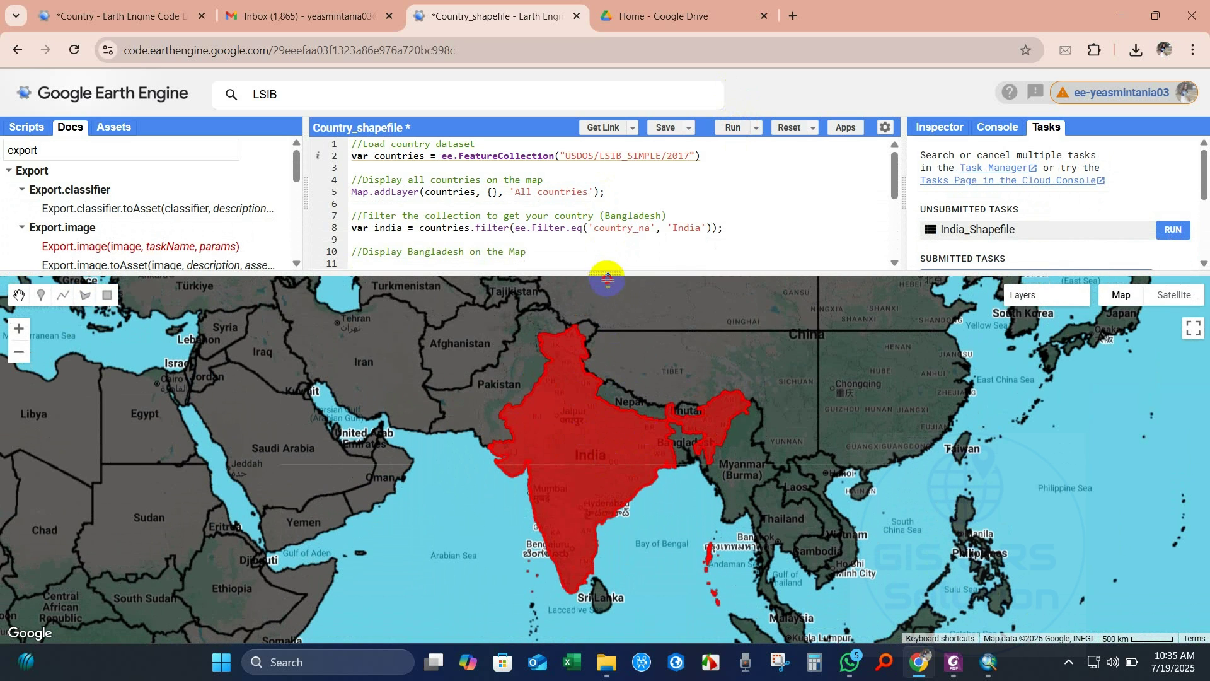
{"action": "left_click_drag", "start_coordinate": [607, 278], "coordinate": [614, 453]}
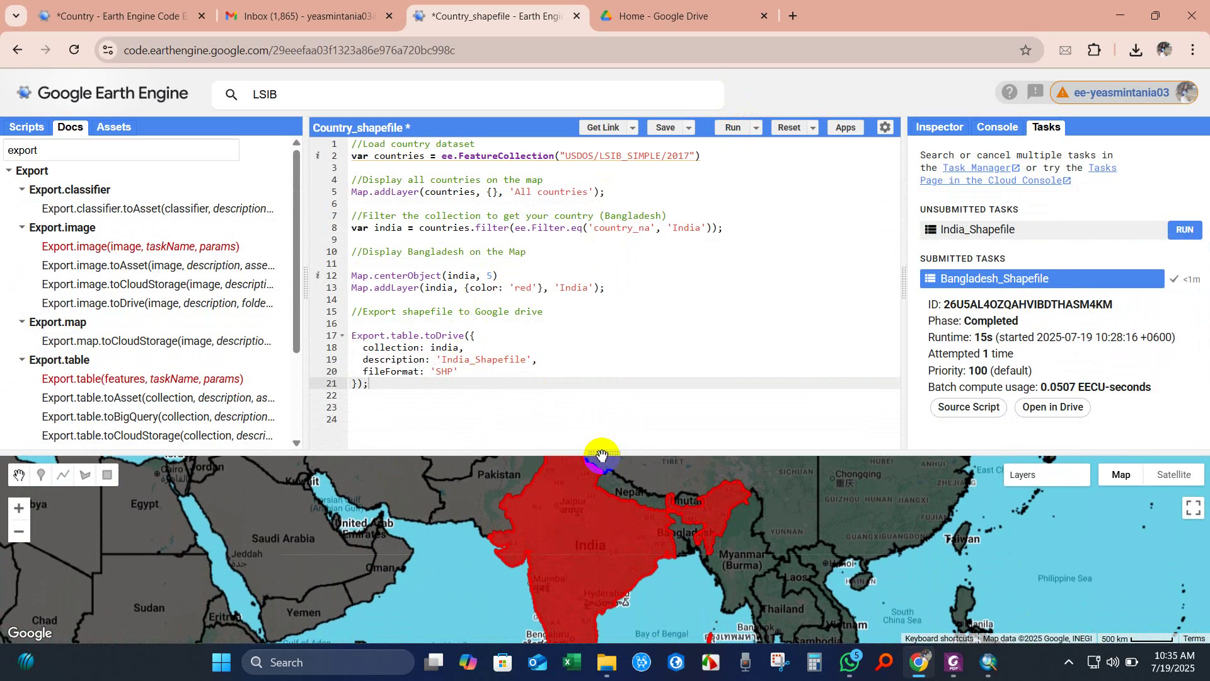
{"action": "left_click_drag", "start_coordinate": [602, 453], "coordinate": [601, 477]}
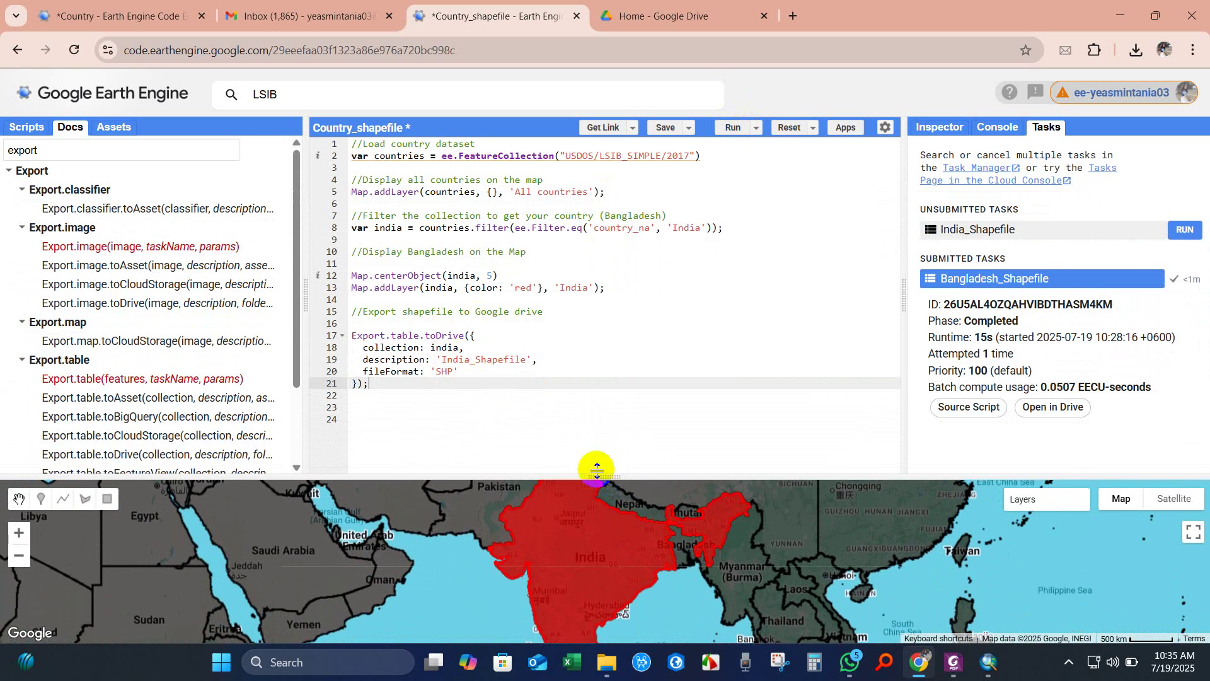